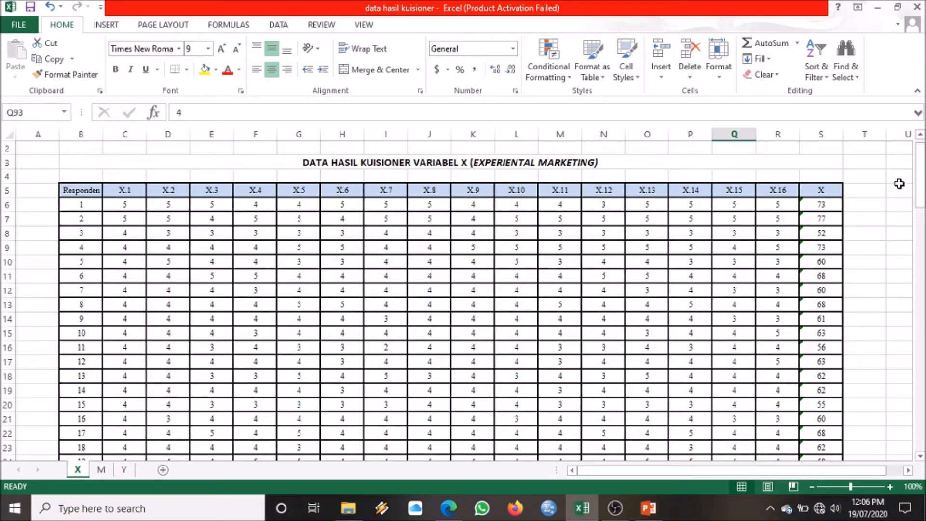
# Review the questionnaire data for variables X, M and Y on their worksheets
pyautogui.moveTo(919, 197); pyautogui.dragTo(920, 186)
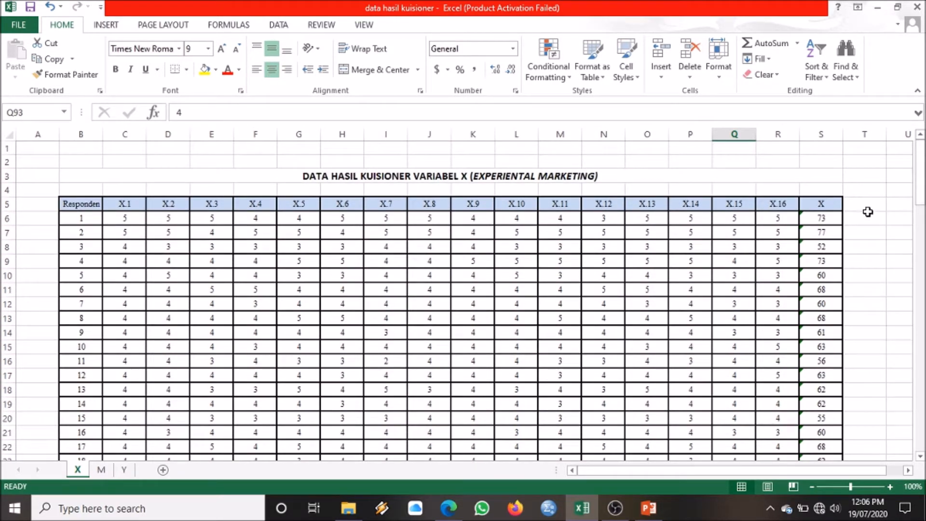
pyautogui.moveTo(921, 197)
pyautogui.mouseDown()
pyautogui.moveTo(907, 274)
pyautogui.moveTo(920, 279)
pyautogui.moveTo(919, 345)
pyautogui.moveTo(921, 193)
pyautogui.mouseUp()
pyautogui.click(101, 470)
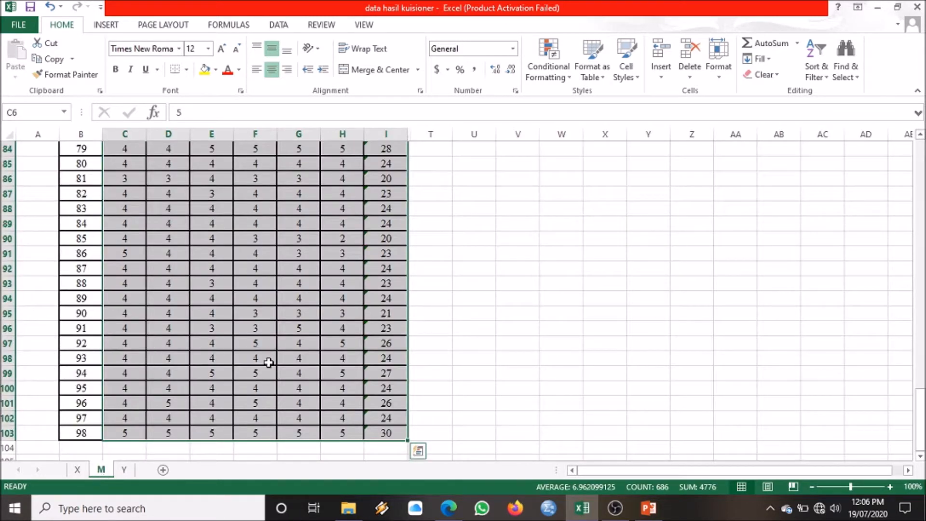
pyautogui.click(123, 470)
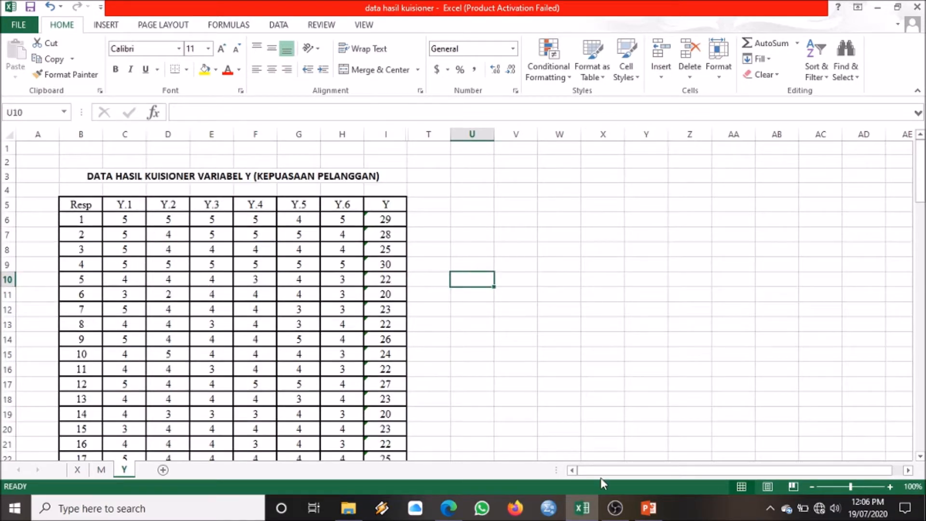
# Switch to SPSS, dismiss the start-up dialog and show the variable definitions of the empty dataset
pyautogui.click(551, 504)
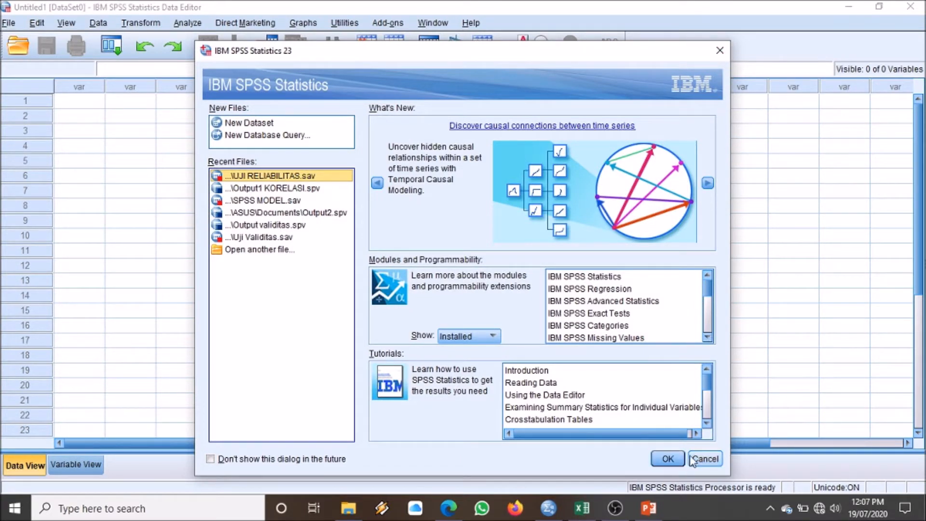
pyautogui.click(704, 459)
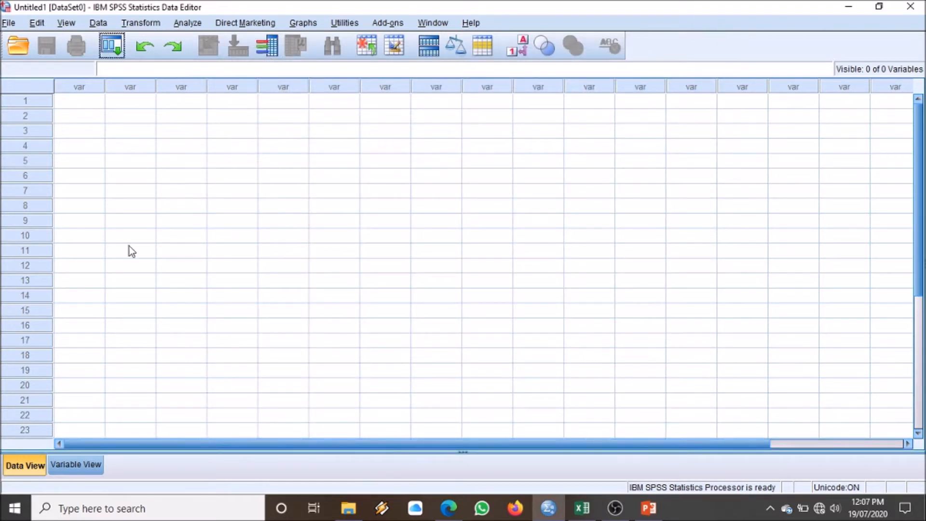
pyautogui.click(74, 464)
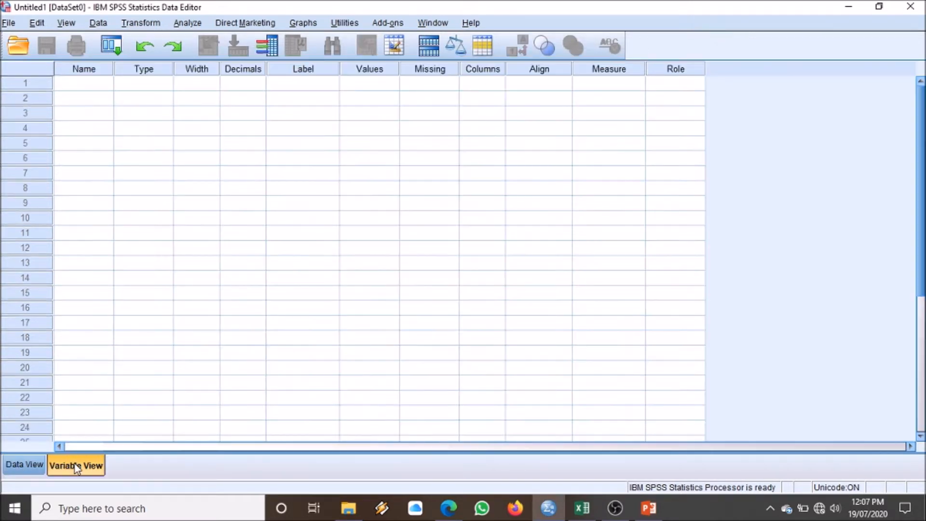
# Define the first five variables in the dataset, named X1 to X5
pyautogui.click(91, 84)
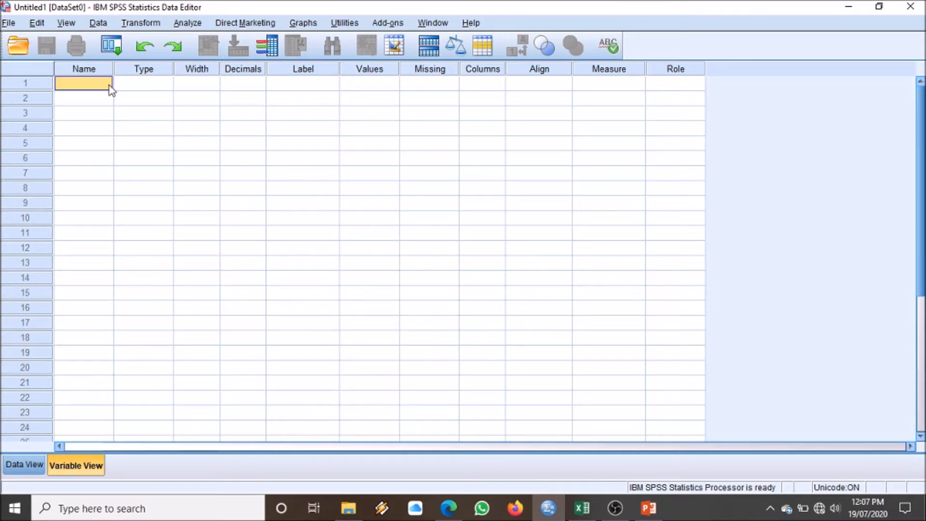
pyautogui.write('x1')
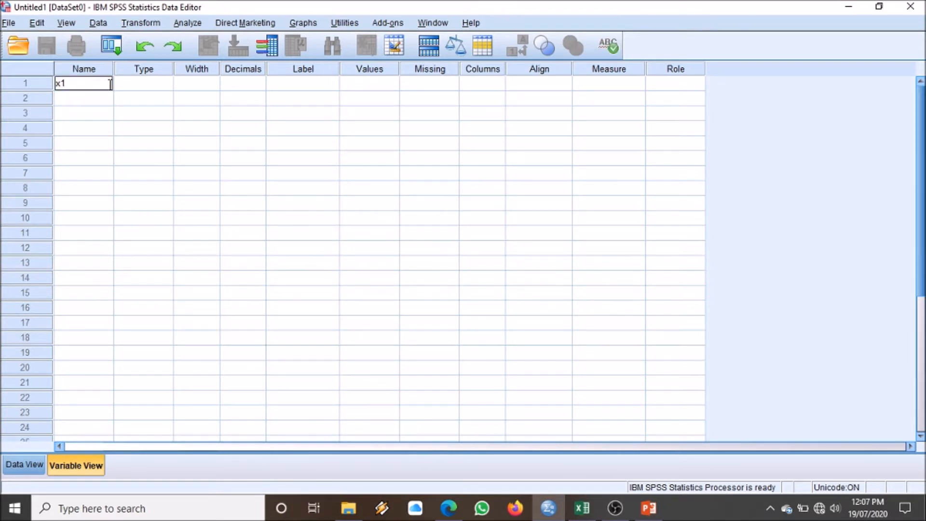
pyautogui.press('Return')
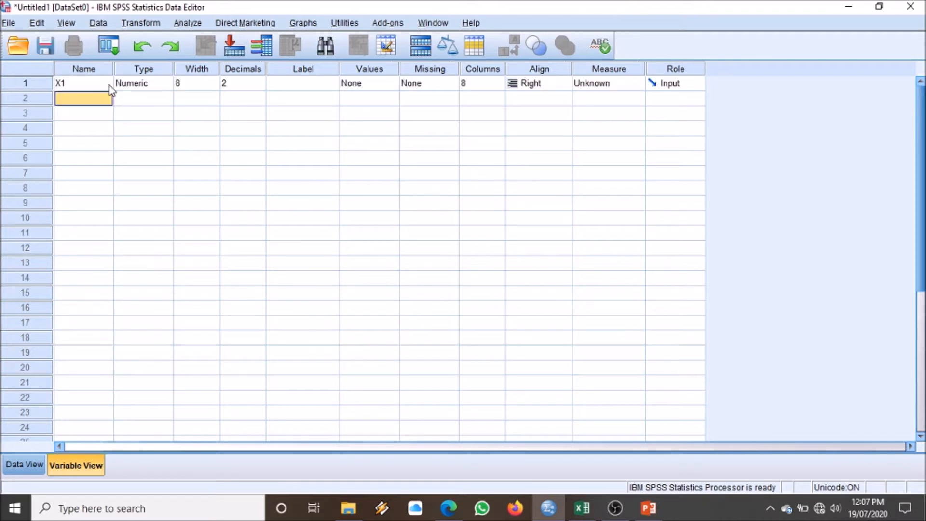
pyautogui.write('X2')
pyautogui.press('Return')
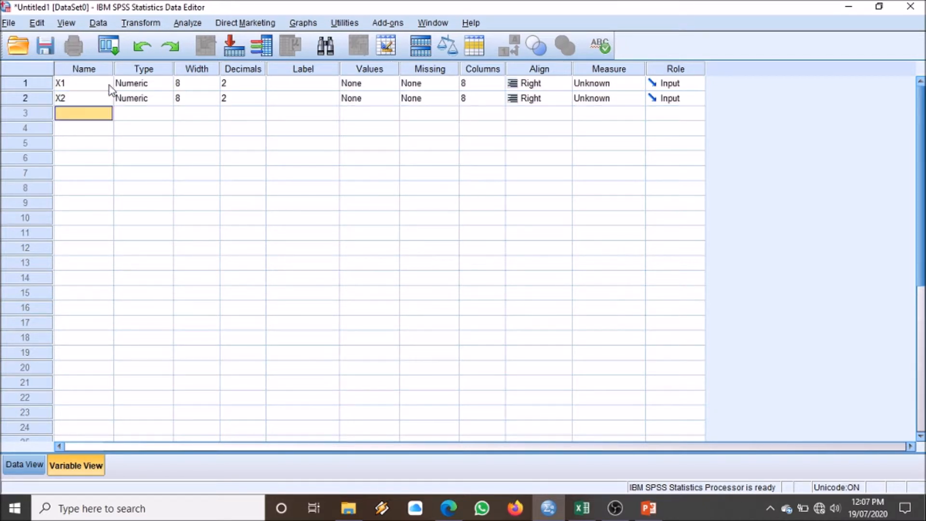
pyautogui.write('X3')
pyautogui.press('Return')
pyautogui.write('X4')
pyautogui.press('Return')
pyautogui.write('X5')
pyautogui.press('Return')
# Add five more variables named X6 to X10 in the following rows
pyautogui.write('X6XX')
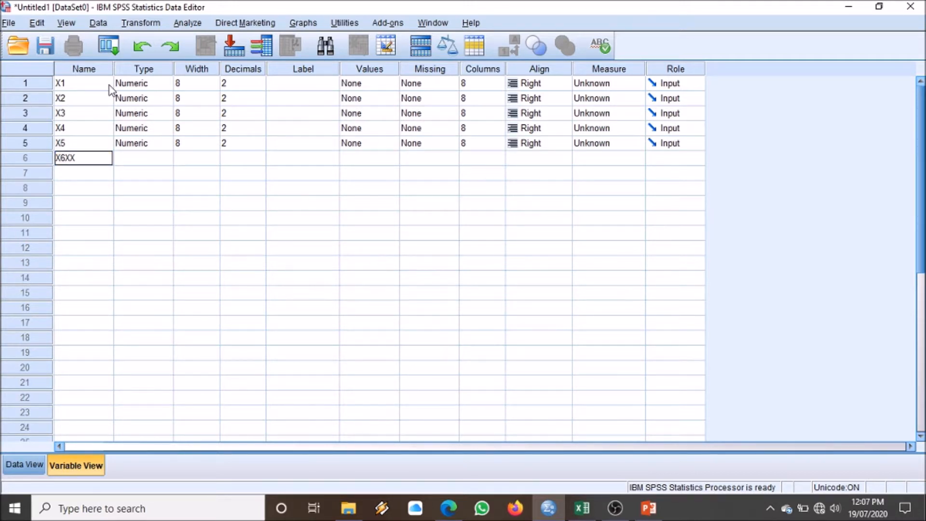
pyautogui.press('BackSpace')
pyautogui.press('Return')
pyautogui.write('X')
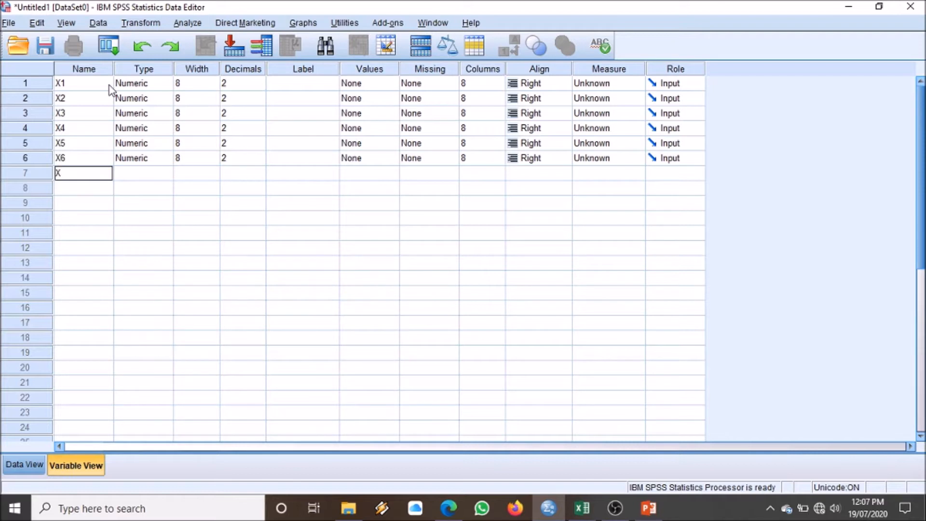
pyautogui.write('7')
pyautogui.press('Return')
pyautogui.write('X8')
pyautogui.press('Return')
pyautogui.write('X9')
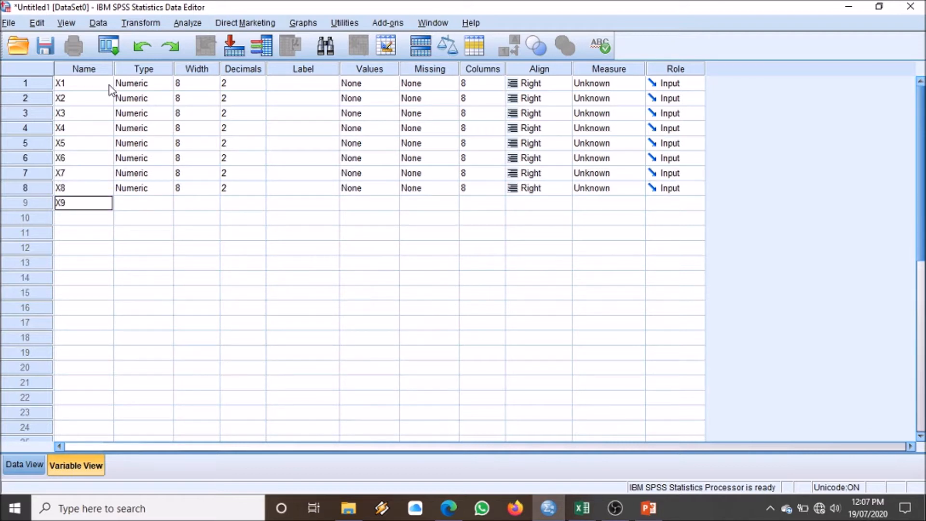
pyautogui.press('Return')
pyautogui.write('X10')
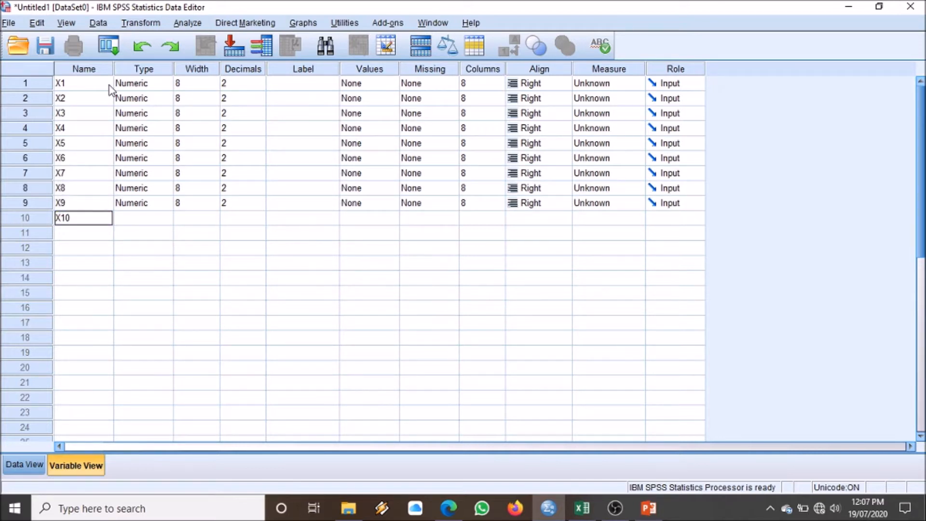
pyautogui.press('Return')
# Add the variables X11, X12, X13, X14 and X15 below X10
pyautogui.write('X1')
pyautogui.press('Return')
pyautogui.write('X12')
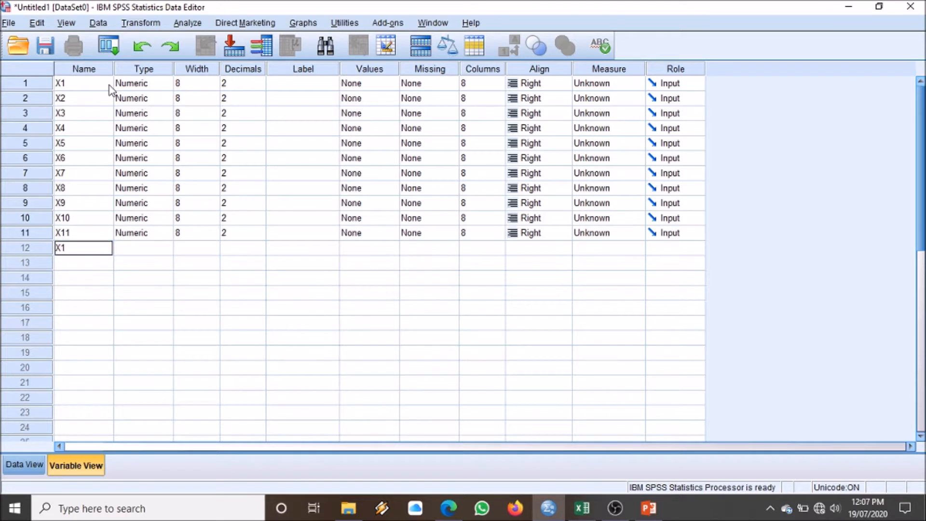
pyautogui.press('Return')
pyautogui.write('X13')
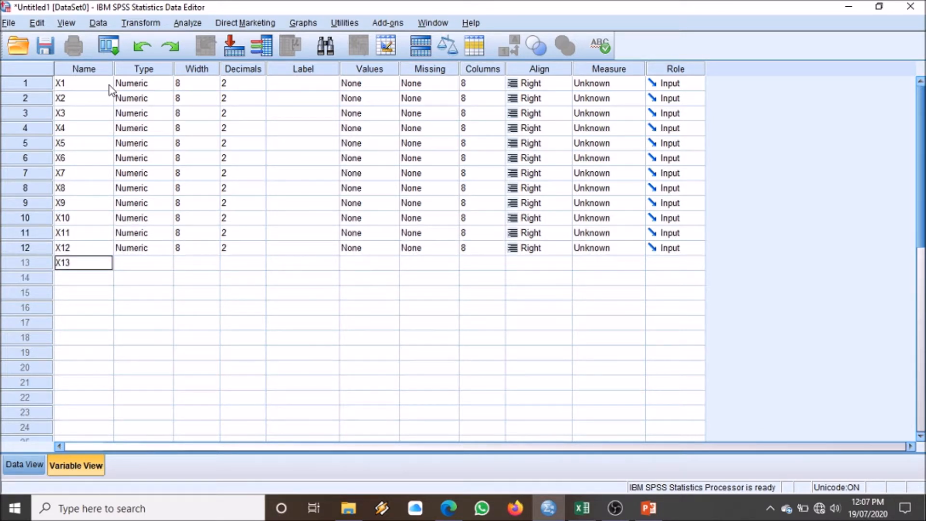
pyautogui.press('Return')
pyautogui.write('X14')
pyautogui.press('Return')
pyautogui.write('X15')
pyautogui.press('Return')
# Add the variable X16 and a total-score variable named X below X15
pyautogui.write('X')
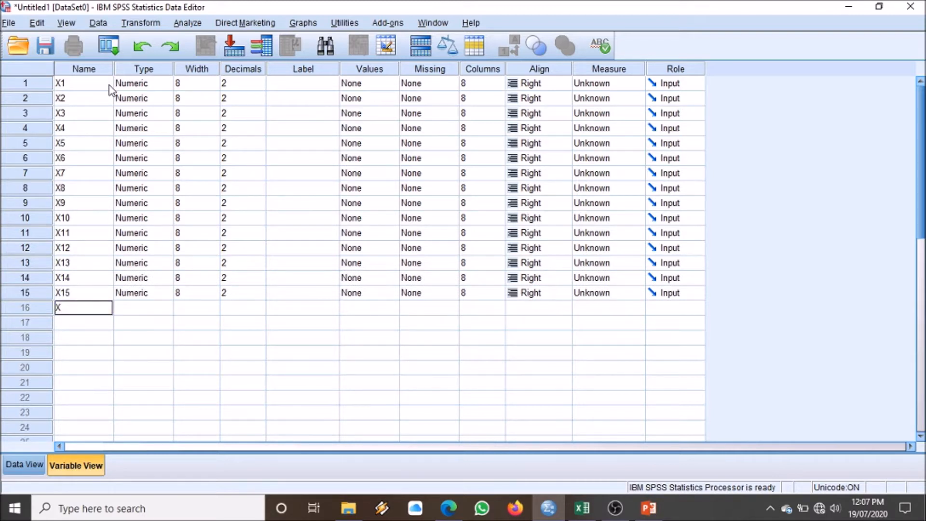
pyautogui.write('16')
pyautogui.press('Return')
pyautogui.write('X')
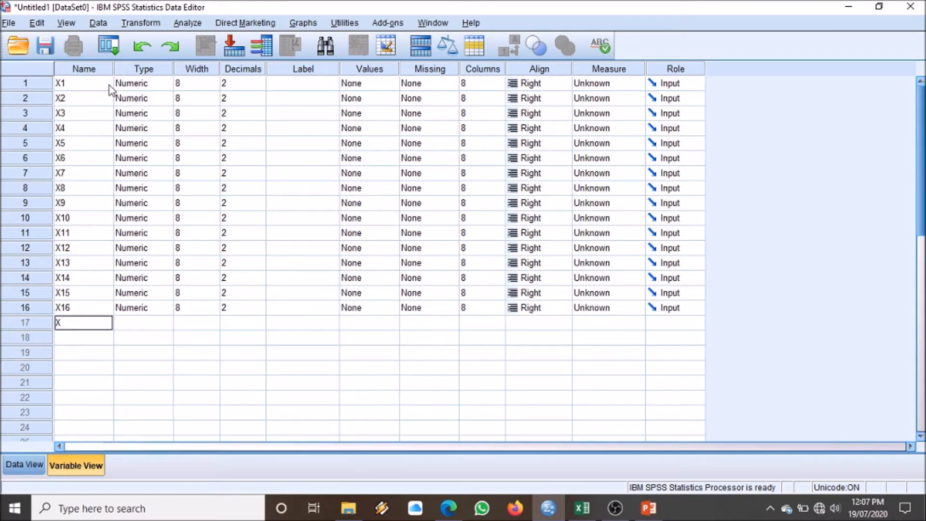
pyautogui.press('Return')
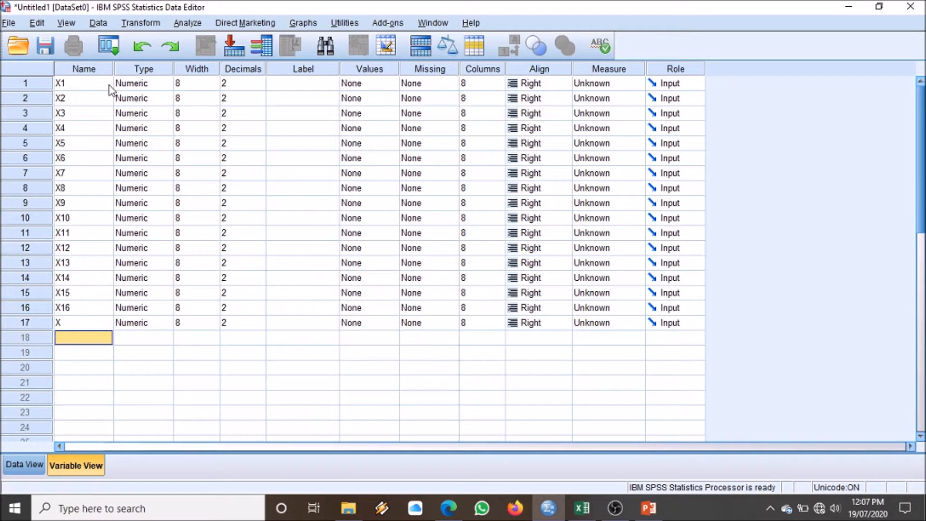
# Add the variables M1 to M6 and their total-score variable M below X
pyautogui.write('X')
pyautogui.write('1')
pyautogui.press('Return')
pyautogui.write('M2')
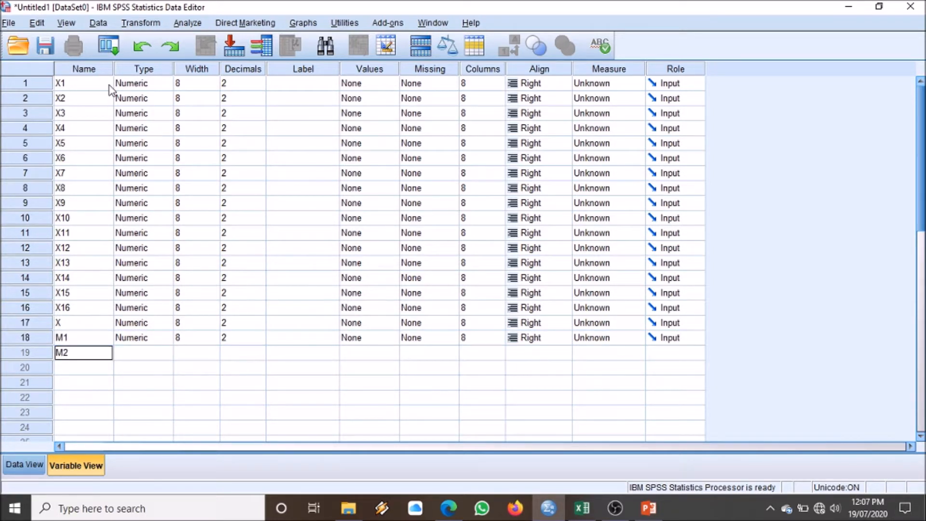
pyautogui.press('Return')
pyautogui.write('M3')
pyautogui.press('Return')
pyautogui.write('M4')
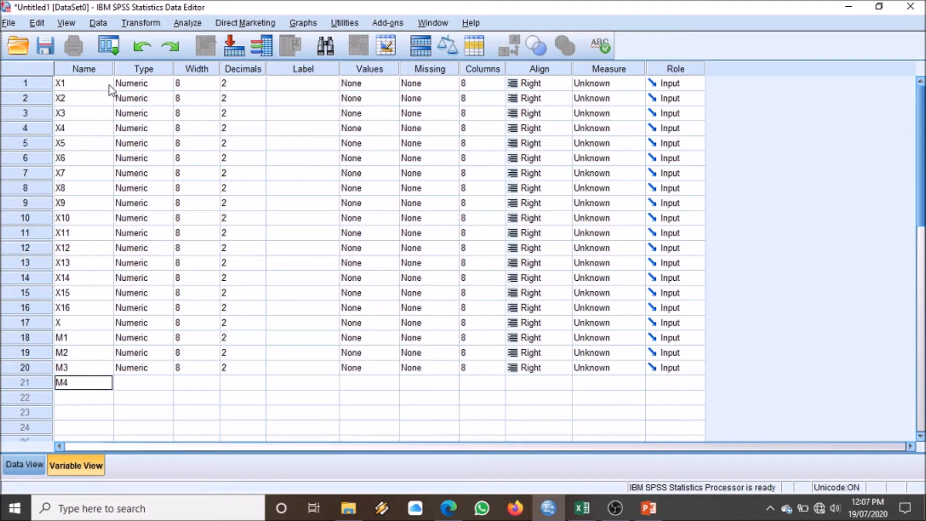
pyautogui.press('Return')
pyautogui.write('M5')
pyautogui.press('Return')
pyautogui.write('M6')
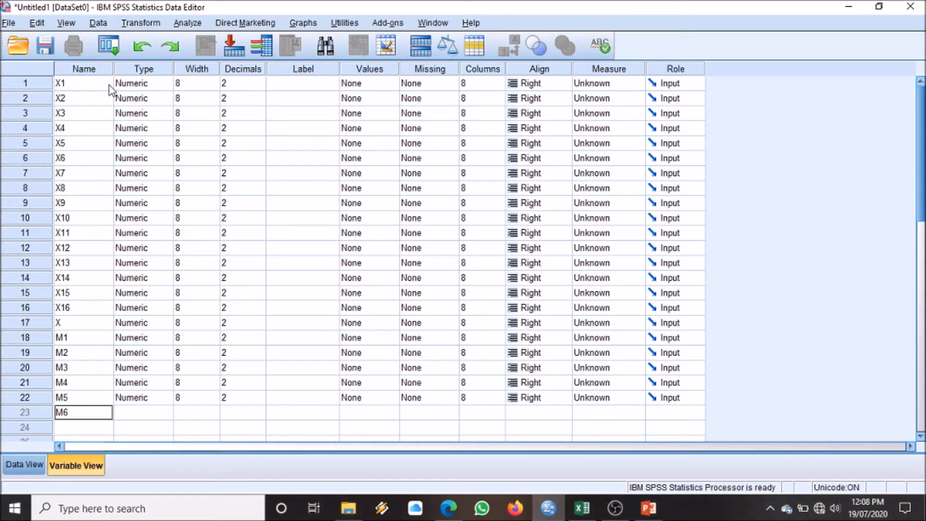
pyautogui.press('Return')
pyautogui.write('M')
pyautogui.press('Return')
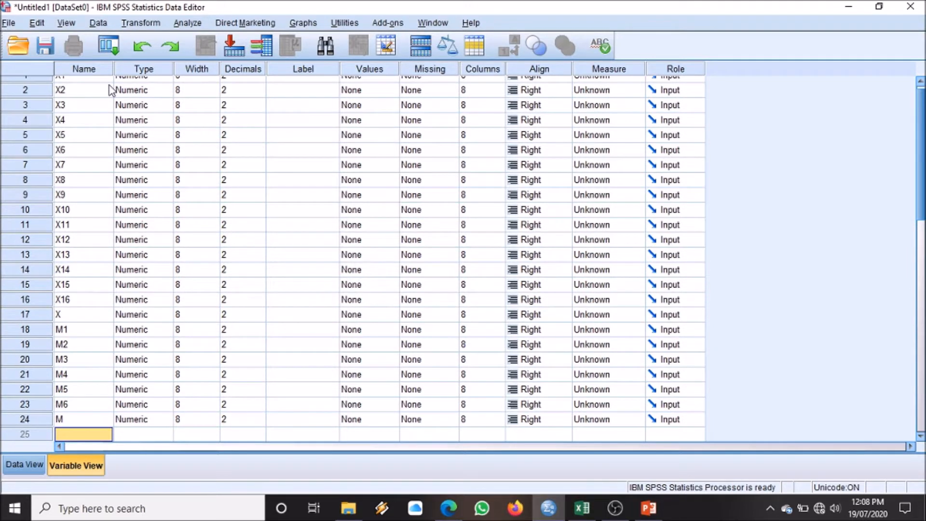
# Add the variables Y1 to Y6 and their total-score variable Y below M
pyautogui.write('Y1')
pyautogui.press('Return')
pyautogui.write('Y2')
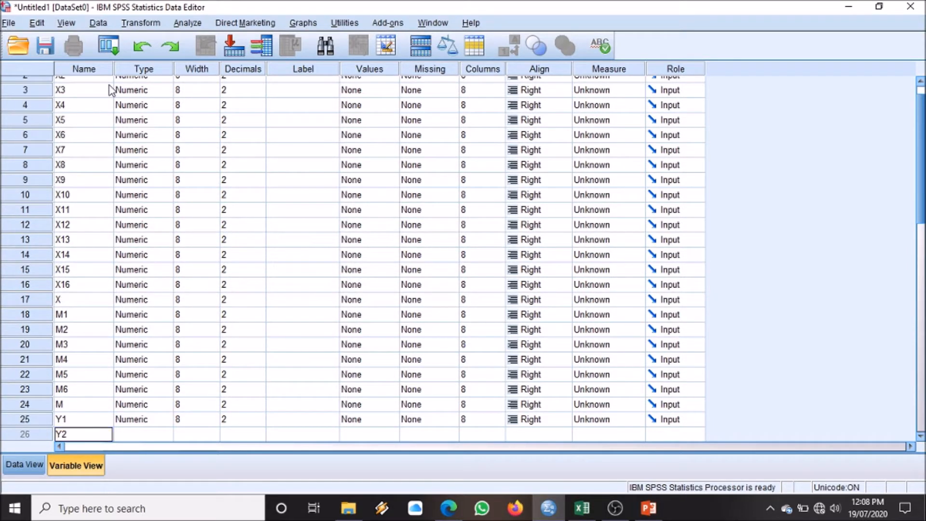
pyautogui.press('Return')
pyautogui.write('Y3')
pyautogui.press('Return')
pyautogui.write('Y4')
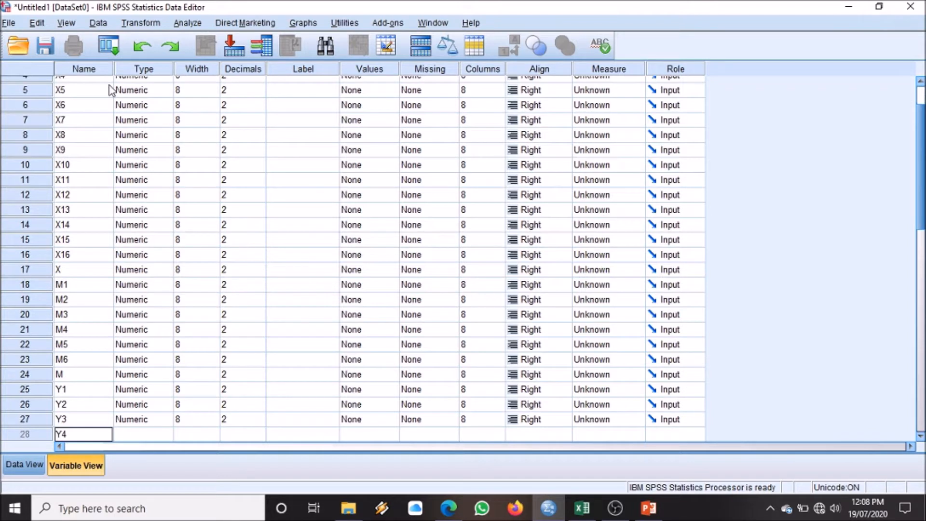
pyautogui.press('Return')
pyautogui.write('Y5')
pyautogui.press('Return')
pyautogui.write('Y6')
pyautogui.press('Return')
pyautogui.write('Y')
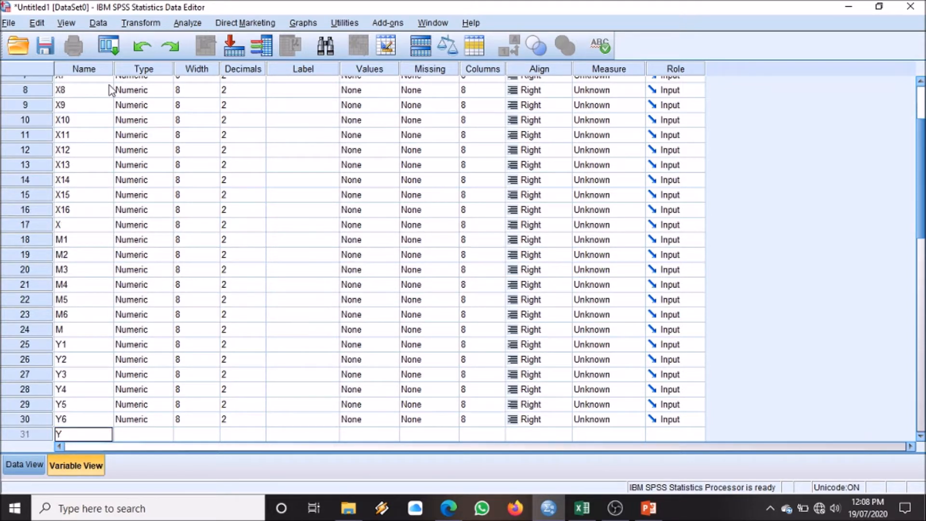
pyautogui.press('Return')
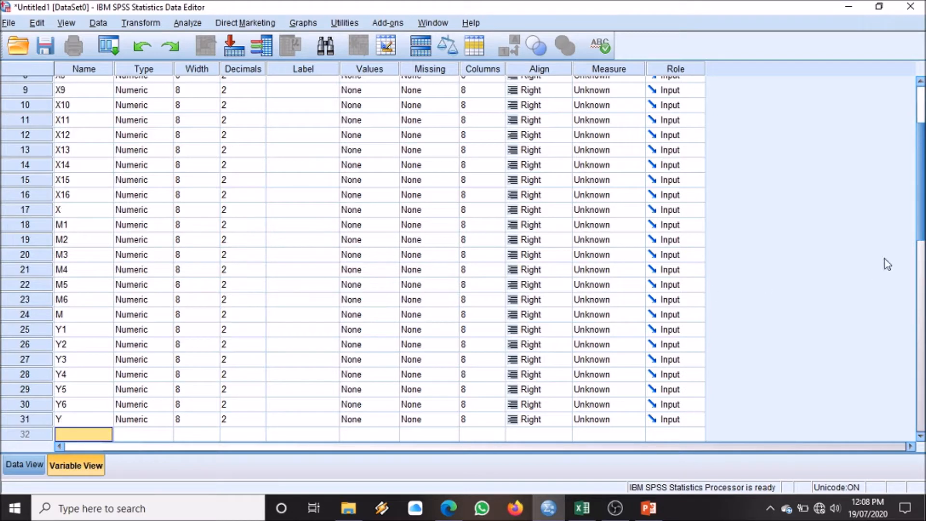
# Set the number of decimals to 0 for the variables X1 to X9
pyautogui.click(921, 273)
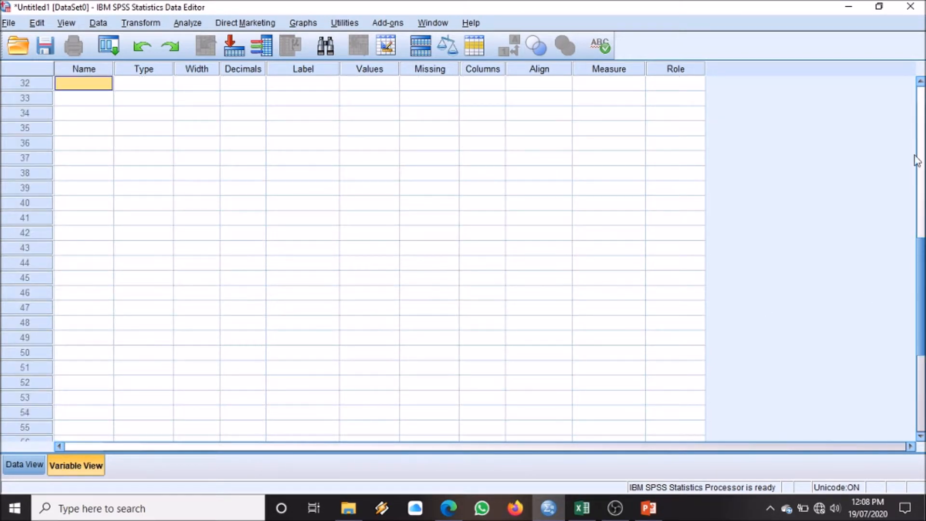
pyautogui.moveTo(921, 263); pyautogui.dragTo(921, 87)
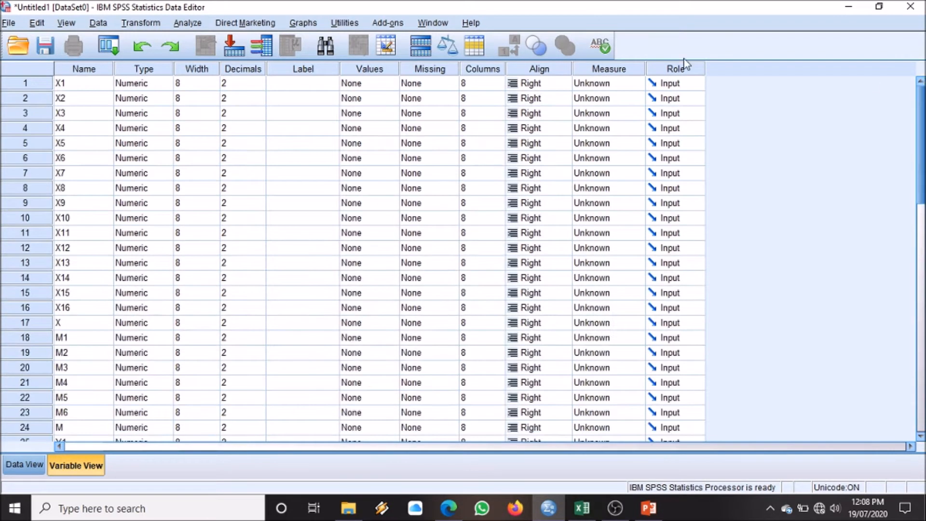
pyautogui.click(256, 86)
pyautogui.click(260, 88)
pyautogui.click(255, 101)
pyautogui.click(260, 102)
pyautogui.click(260, 102)
pyautogui.click(260, 117)
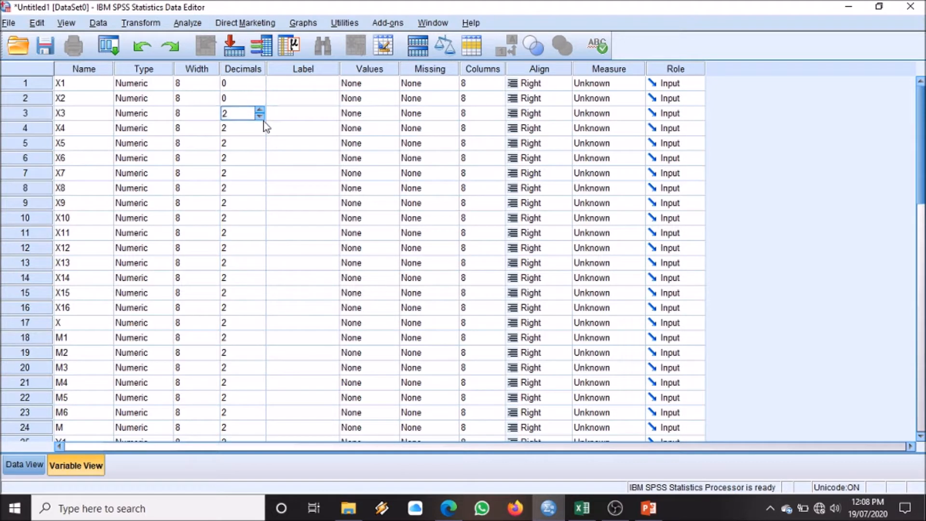
pyautogui.tripleClick(260, 131)
pyautogui.tripleClick(260, 146)
pyautogui.tripleClick(259, 161)
pyautogui.tripleClick(260, 176)
pyautogui.tripleClick(260, 191)
pyautogui.tripleClick(260, 205)
# Set the number of decimals to 0 for X10 to X16 and the total X
pyautogui.click(260, 236)
pyautogui.doubleClick(260, 236)
pyautogui.tripleClick(260, 221)
pyautogui.tripleClick(261, 251)
pyautogui.tripleClick(261, 266)
pyautogui.tripleClick(261, 281)
pyautogui.tripleClick(260, 296)
pyautogui.tripleClick(261, 311)
pyautogui.tripleClick(261, 326)
# Set the number of decimals to 0 for M1 to M6 and the total M
pyautogui.tripleClick(261, 340)
pyautogui.tripleClick(261, 400)
pyautogui.tripleClick(260, 415)
pyautogui.tripleClick(260, 430)
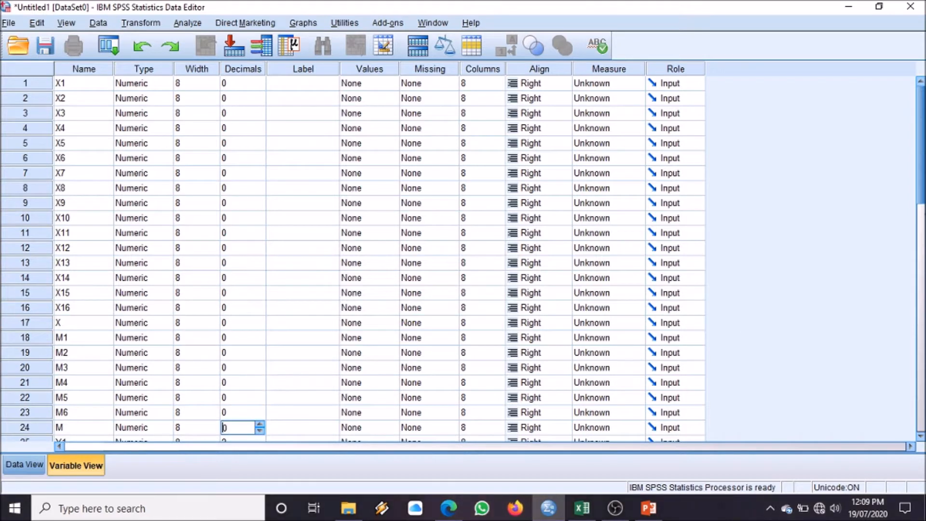
# Set the number of decimals to 0 for Y1 to Y6 and the total Y
pyautogui.click(920, 314)
pyautogui.tripleClick(260, 176)
pyautogui.tripleClick(261, 161)
pyautogui.moveTo(921, 286); pyautogui.dragTo(920, 244)
pyautogui.tripleClick(260, 210)
pyautogui.tripleClick(260, 225)
pyautogui.tripleClick(260, 241)
pyautogui.tripleClick(260, 255)
pyautogui.tripleClick(261, 271)
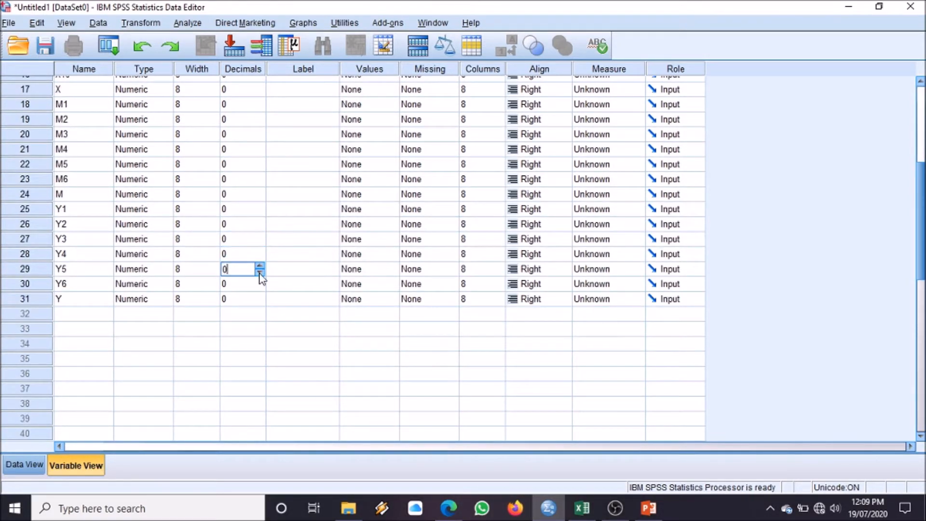
# Set the measurement level of variable X1 to Scale
pyautogui.click(920, 302)
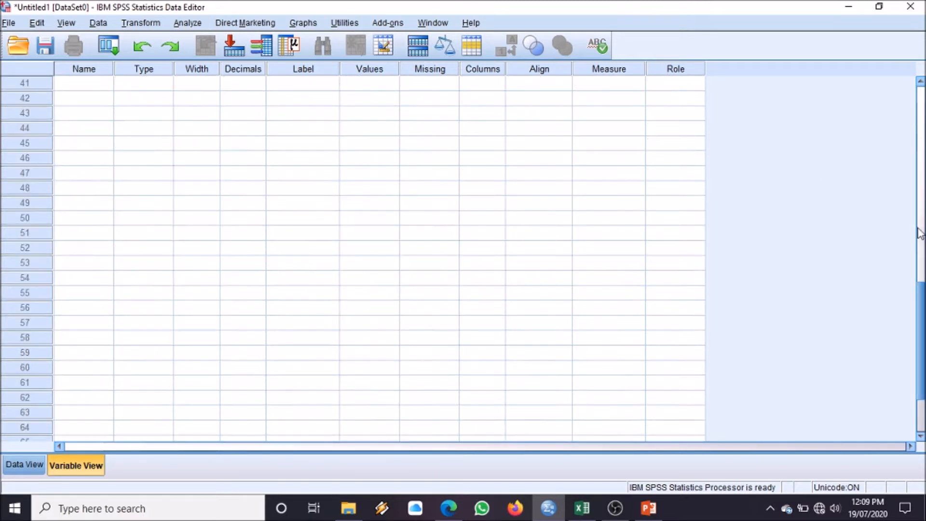
pyautogui.moveTo(922, 318); pyautogui.dragTo(923, 62)
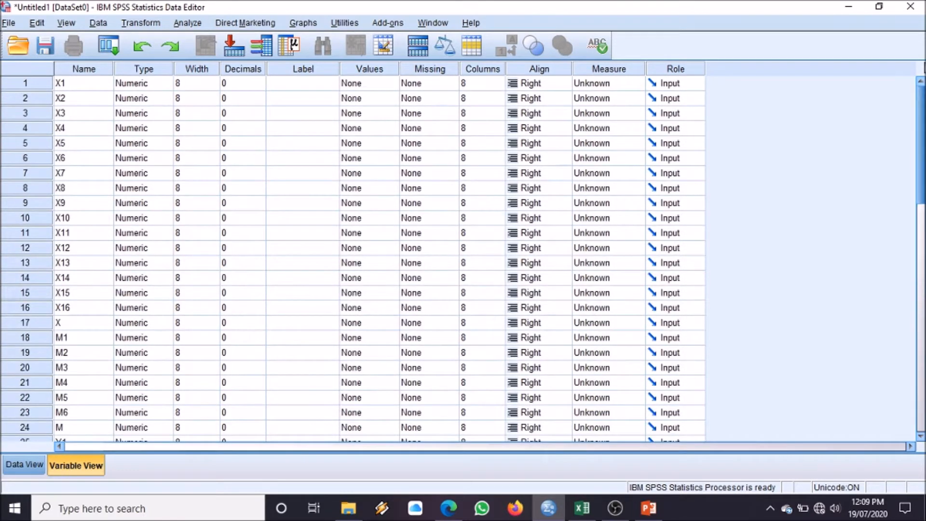
pyautogui.click(632, 86)
pyautogui.click(627, 99)
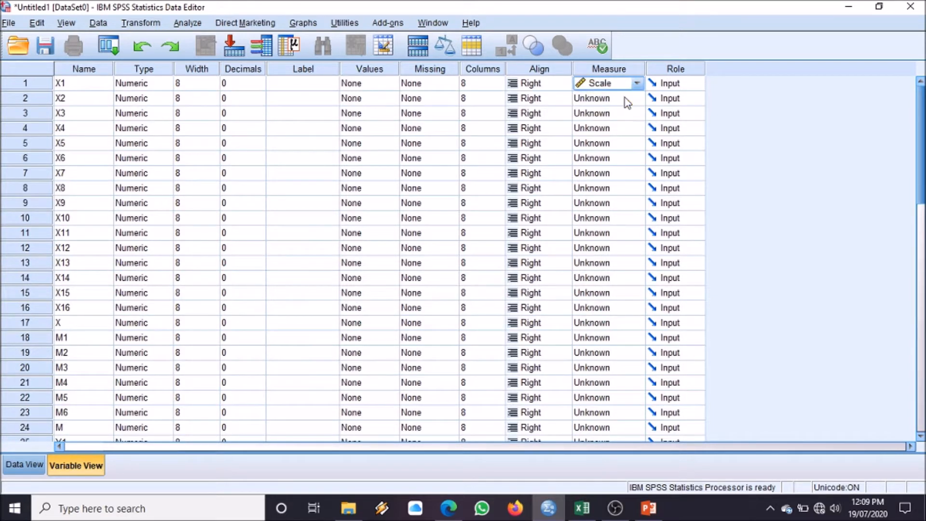
# Set the measurement level to Scale for X2 to X16, total X, M1 to M6, total M, Y1 to Y6 and total Y
pyautogui.press('Return')
pyautogui.press('s')
pyautogui.press('Return')
pyautogui.press('s')
pyautogui.press('Return')
pyautogui.press('s')
pyautogui.press('Return')
pyautogui.press('s')
pyautogui.press('Return')
pyautogui.press('s')
pyautogui.press('Return')
pyautogui.press('s')
pyautogui.press('Return')
pyautogui.press('s')
pyautogui.press('Return')
pyautogui.press('s')
pyautogui.press('Return')
pyautogui.press('s')
pyautogui.press('Return')
pyautogui.press('s')
pyautogui.press('Return')
pyautogui.press('s')
pyautogui.press('Return')
pyautogui.press('s')
pyautogui.press('Return')
pyautogui.press('s')
pyautogui.press('Return')
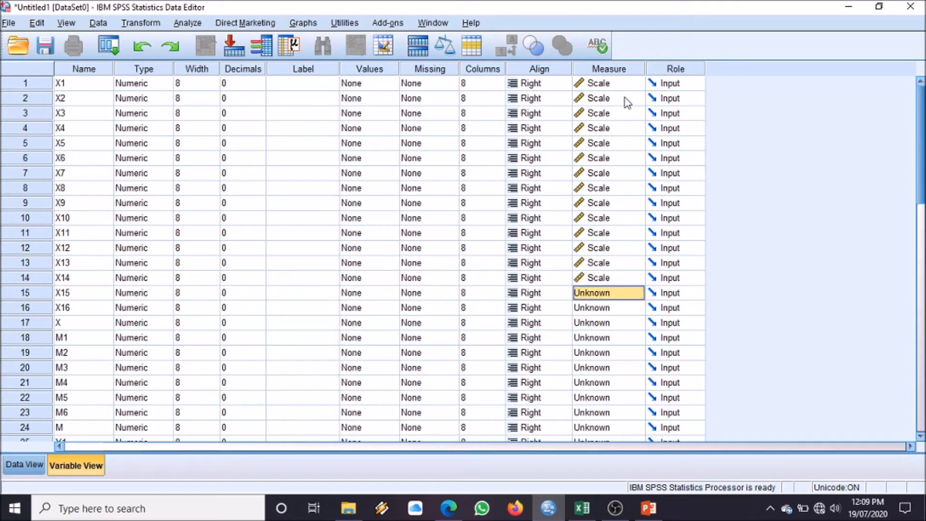
pyautogui.press('s')
pyautogui.press('Return')
pyautogui.press('s')
pyautogui.press('Return')
pyautogui.press('s')
pyautogui.press('Return')
pyautogui.press('s')
pyautogui.press('Return')
pyautogui.press('s')
pyautogui.press('Return')
pyautogui.press('s')
pyautogui.press('Return')
pyautogui.press('s')
pyautogui.press('Return')
pyautogui.press('s')
pyautogui.press('Return')
pyautogui.press('s')
pyautogui.press('Return')
pyautogui.press('s')
pyautogui.press('Return')
pyautogui.press('s')
pyautogui.press('Return')
pyautogui.press('s')
pyautogui.press('Return')
pyautogui.press('s')
pyautogui.press('Return')
pyautogui.press('s')
pyautogui.press('Return')
pyautogui.press('s')
pyautogui.press('Return')
pyautogui.press('s')
pyautogui.press('Return')
pyautogui.press('s')
pyautogui.press('Return')
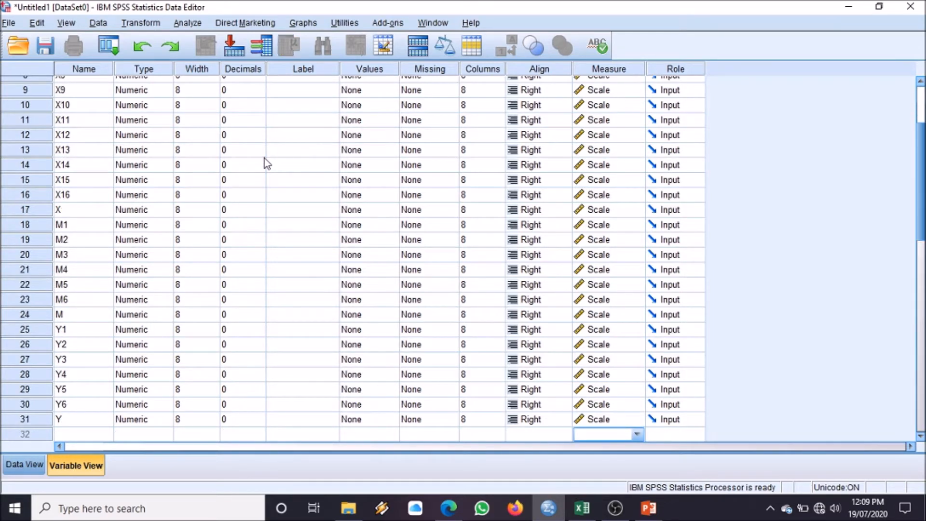
# Copy the variable X responses and totals (C6:S103) from the Excel sheet X into the SPSS data, starting at row 1 of X1
pyautogui.click(27, 466)
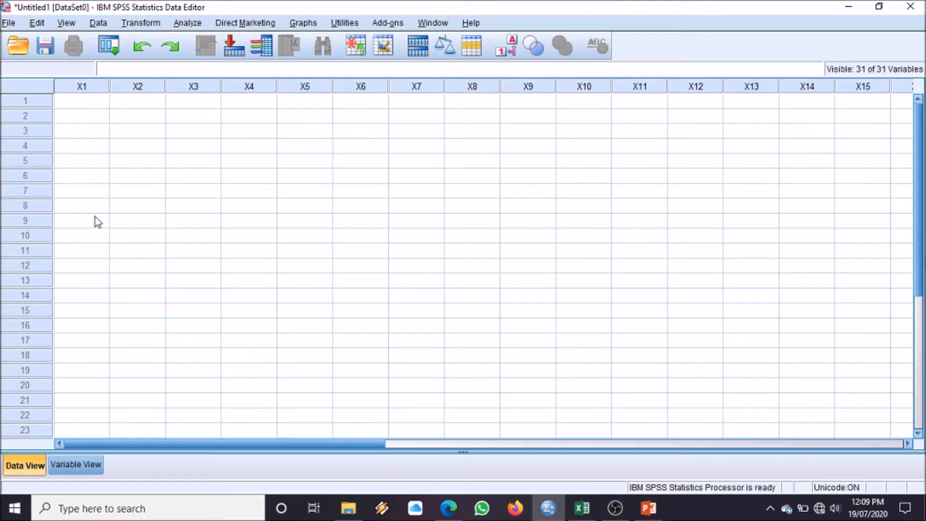
pyautogui.click(82, 100)
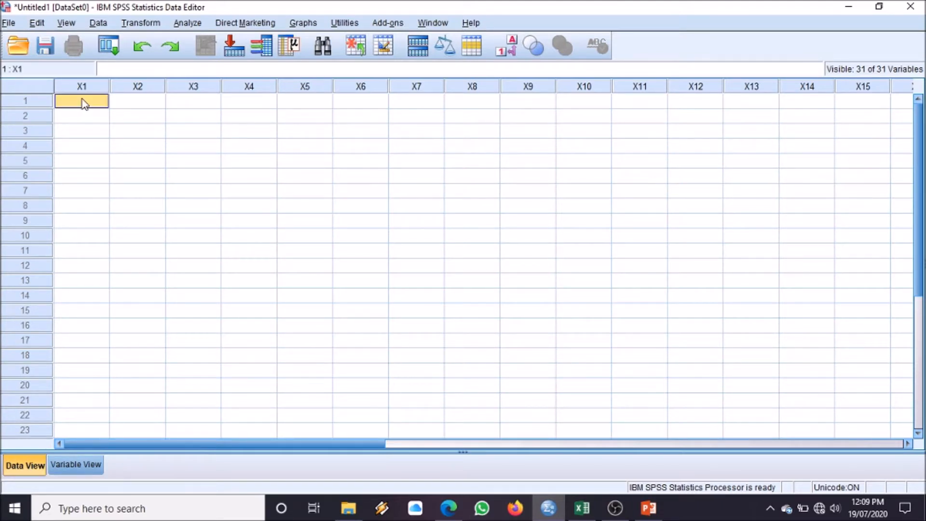
pyautogui.click(582, 508)
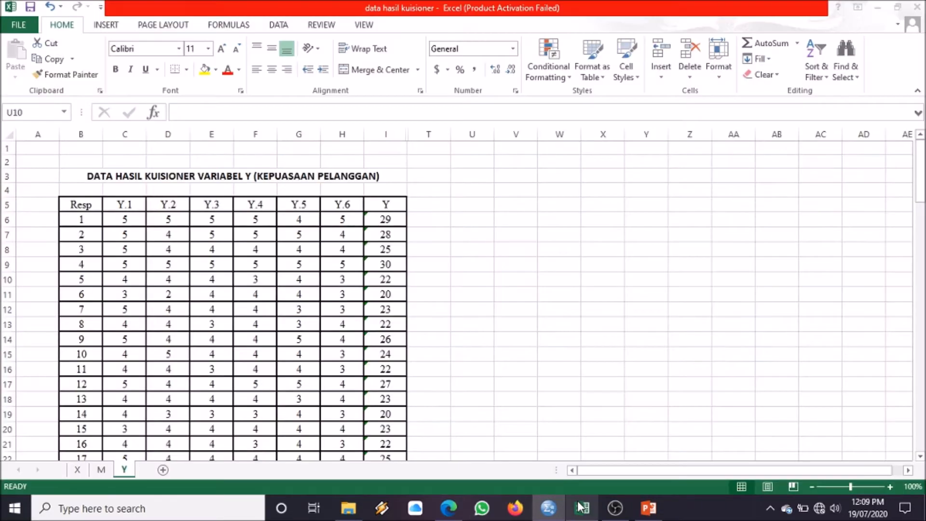
pyautogui.click(77, 470)
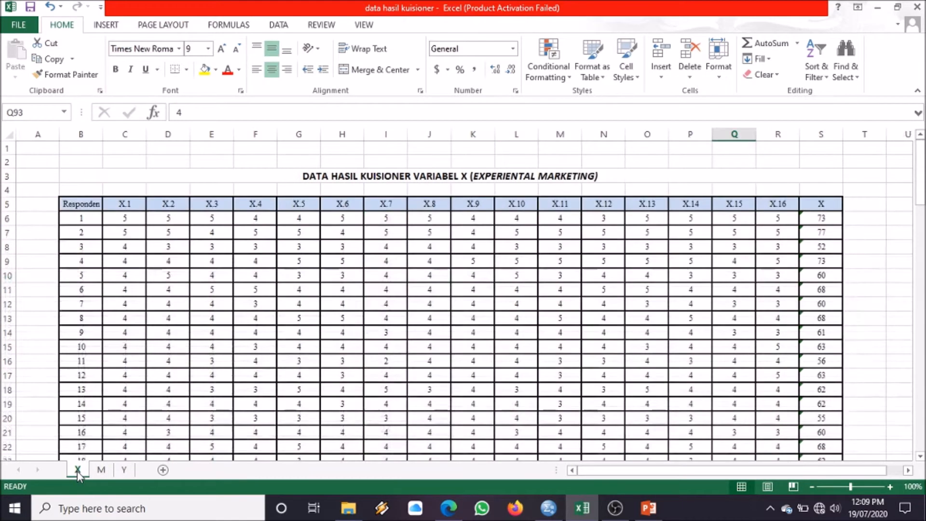
pyautogui.click(125, 218)
pyautogui.moveTo(144, 228); pyautogui.dragTo(812, 436)
pyautogui.hotkey('ctrl', 'c')
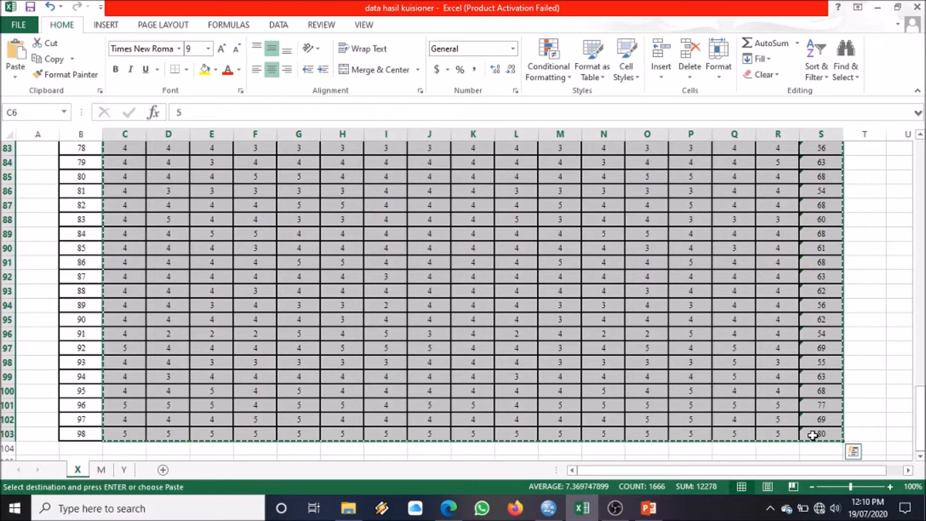
pyautogui.click(549, 507)
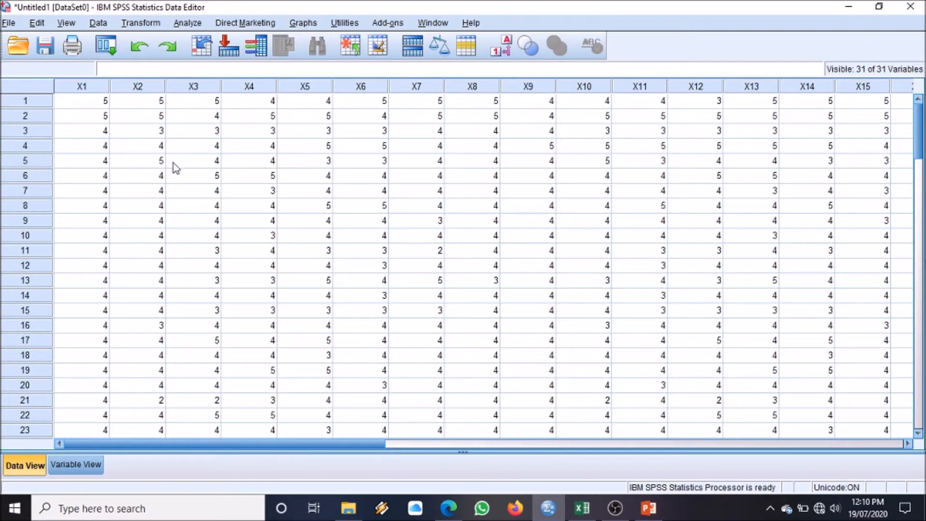
# Copy the variable M responses and totals (C6:I103) from the Excel sheet M into the SPSS data, starting at row 1 of M1
pyautogui.moveTo(334, 441); pyautogui.dragTo(594, 440)
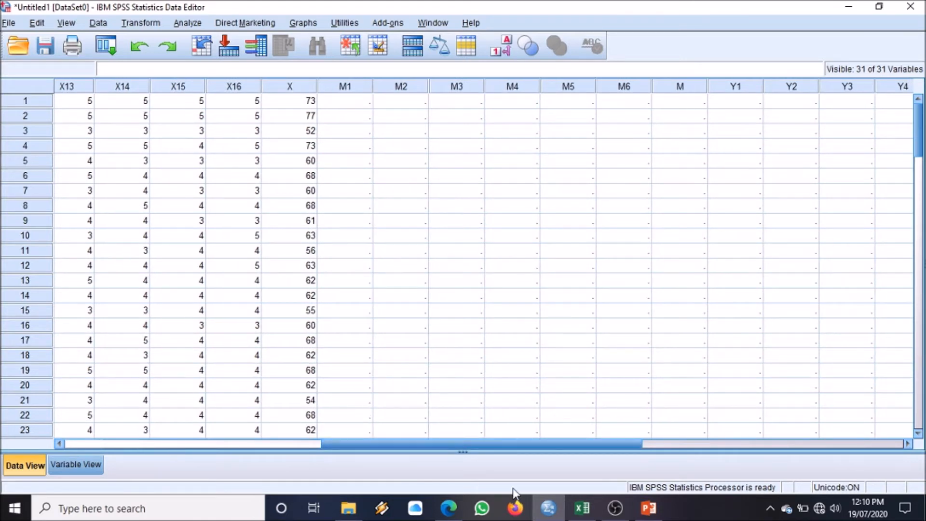
pyautogui.click(582, 508)
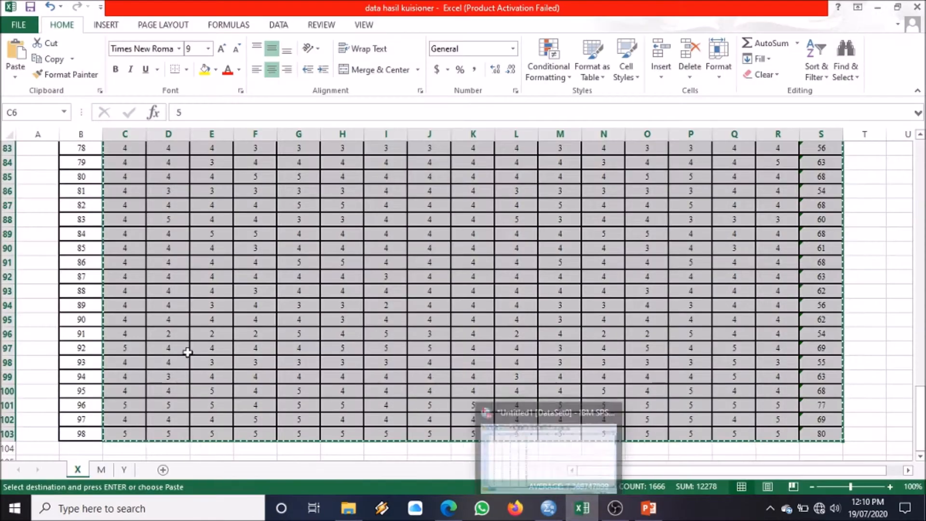
pyautogui.click(101, 469)
pyautogui.scroll(20, 175, 198)
pyautogui.click(175, 198)
pyautogui.moveTo(124, 192); pyautogui.dragTo(391, 372)
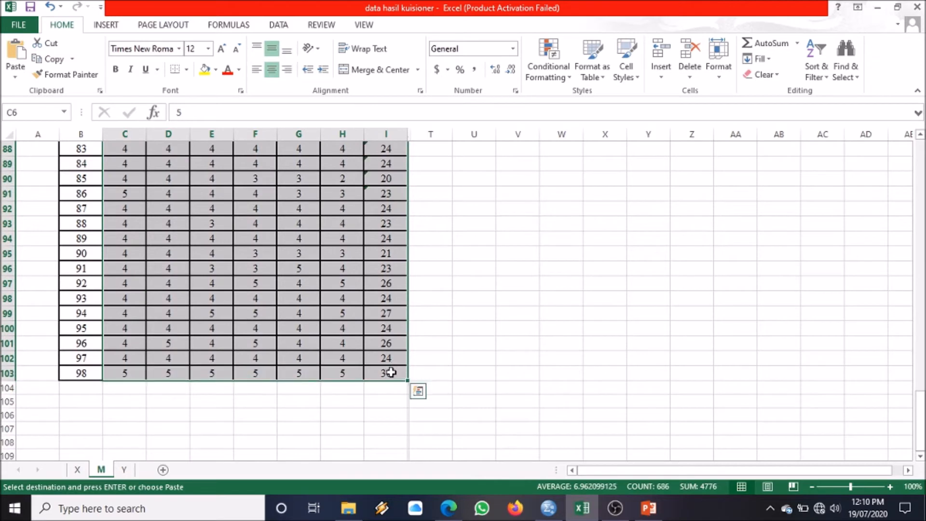
pyautogui.hotkey('ctrl', 'c')
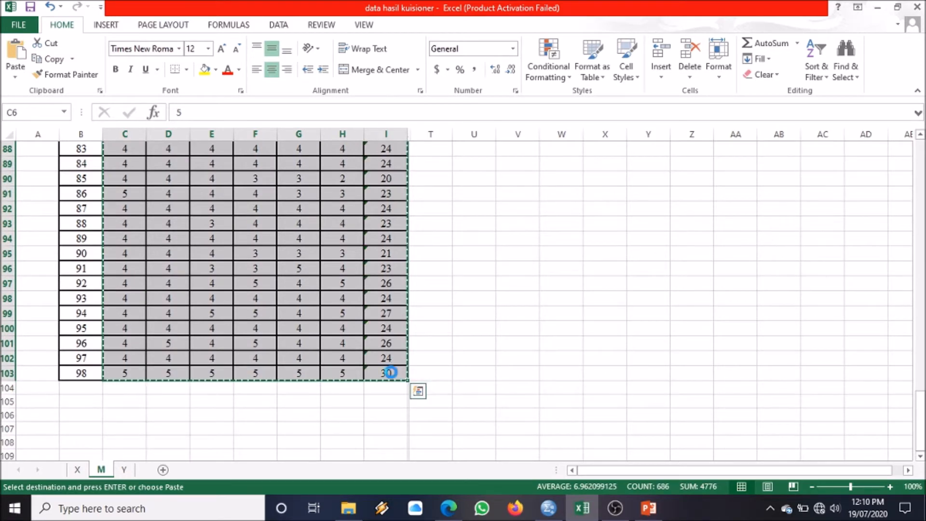
pyautogui.click(552, 514)
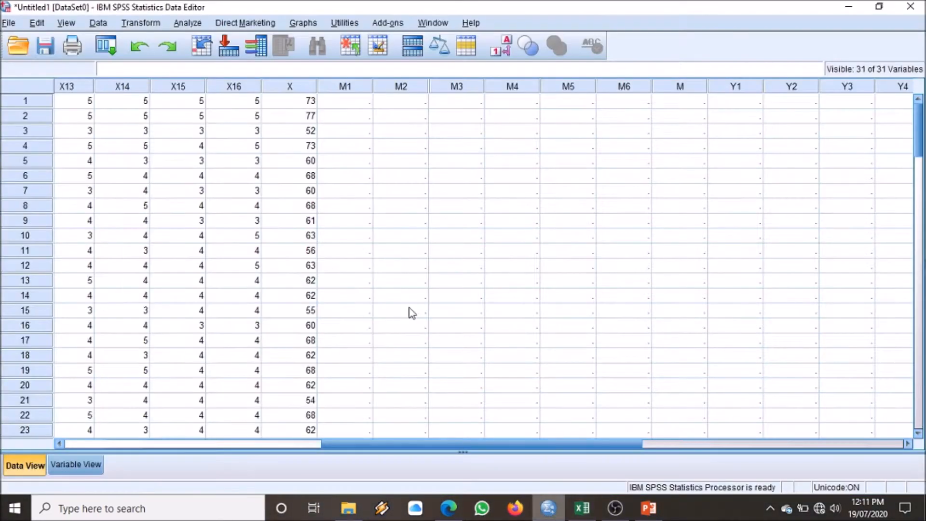
pyautogui.click(352, 102)
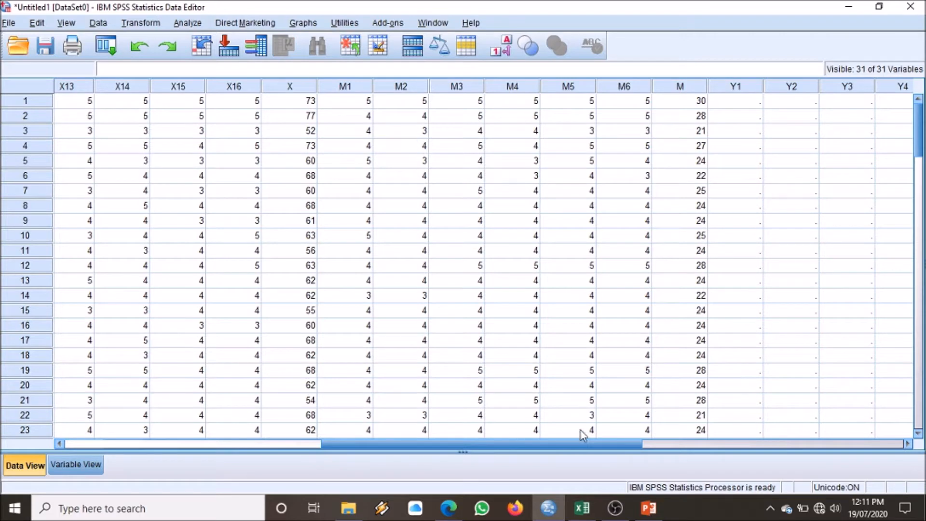
# Copy the variable Y responses and totals (C6:I103) from the Excel sheet Y into the SPSS data, starting at row 1 of Y1
pyautogui.moveTo(587, 443); pyautogui.dragTo(738, 439)
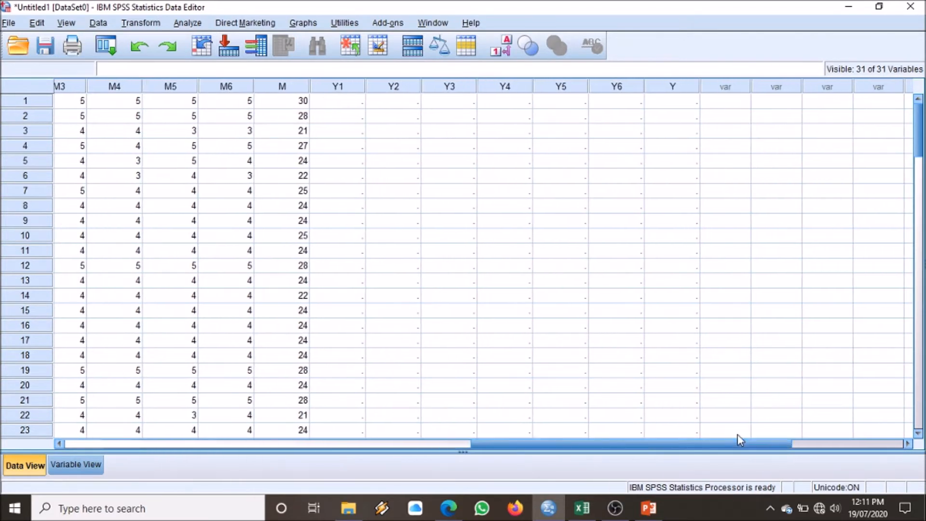
pyautogui.click(582, 507)
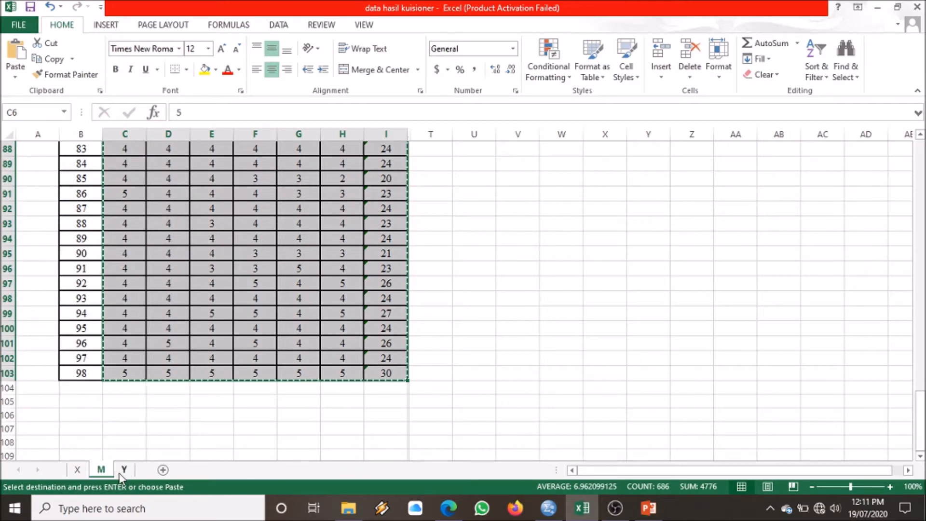
pyautogui.click(124, 470)
pyautogui.moveTo(123, 219); pyautogui.dragTo(392, 429)
pyautogui.hotkey('ctrl', 'v')
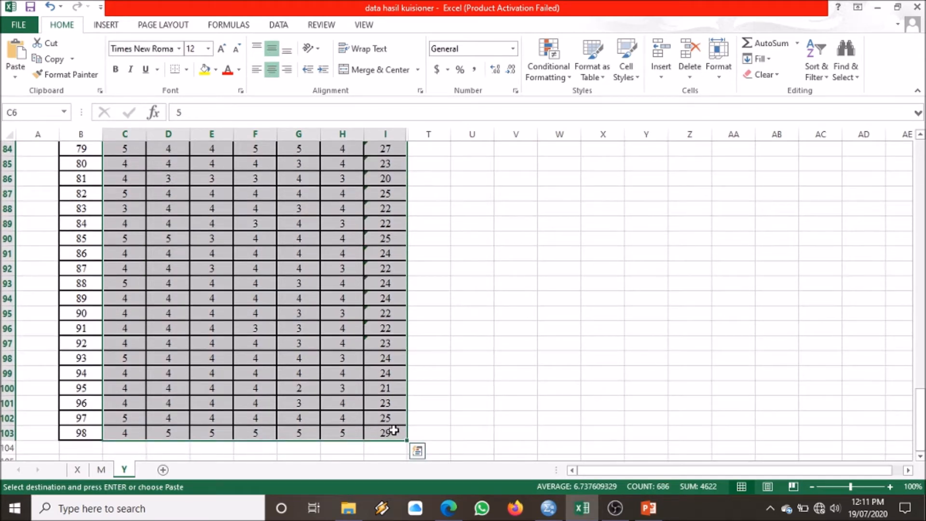
pyautogui.click(548, 508)
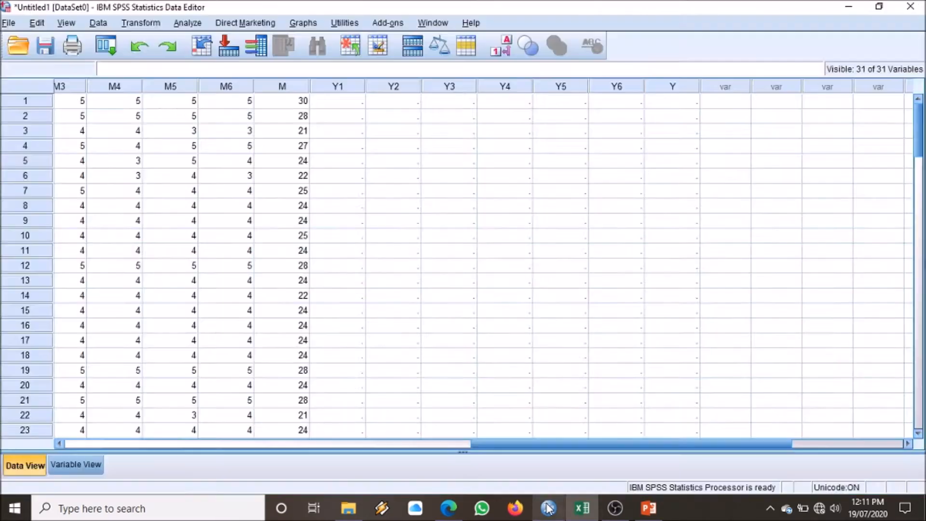
pyautogui.click(361, 105)
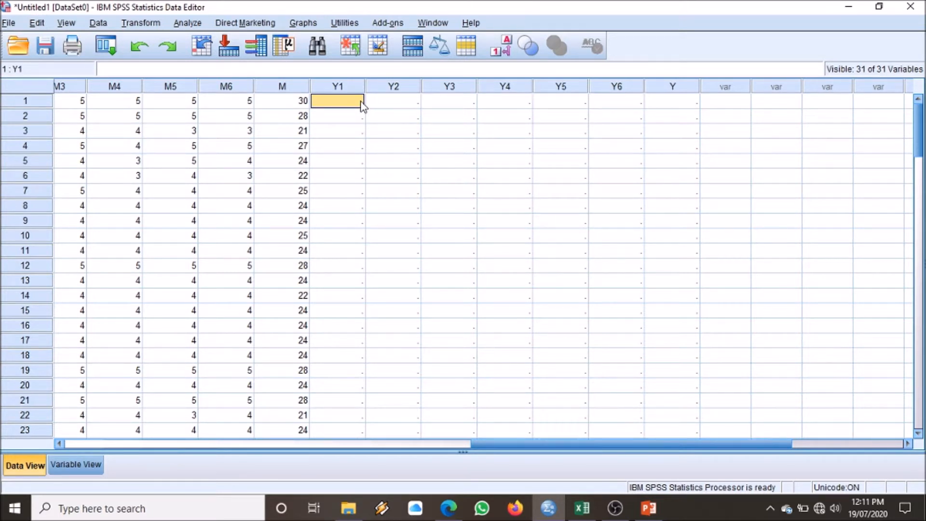
pyautogui.hotkey('ctrl', 'v')
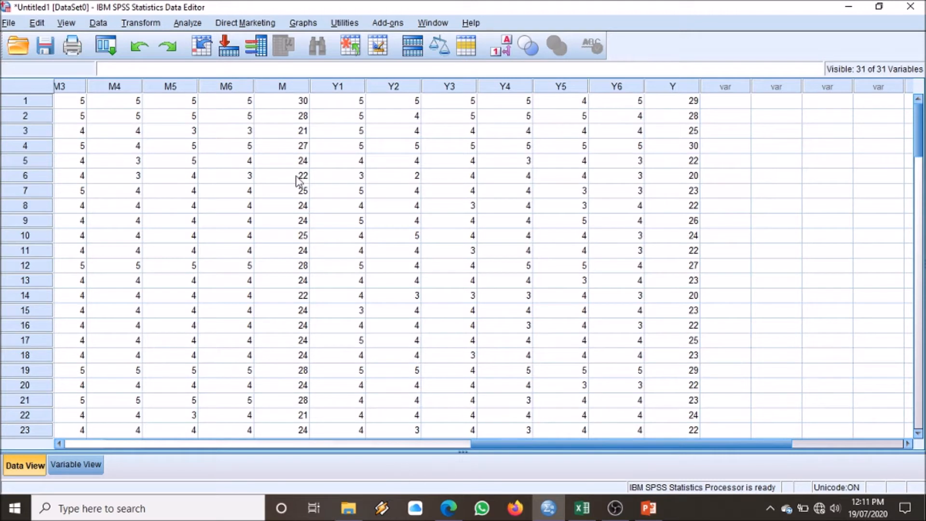
# Start a Descriptives analysis and add the total X as its first variable
pyautogui.click(188, 23)
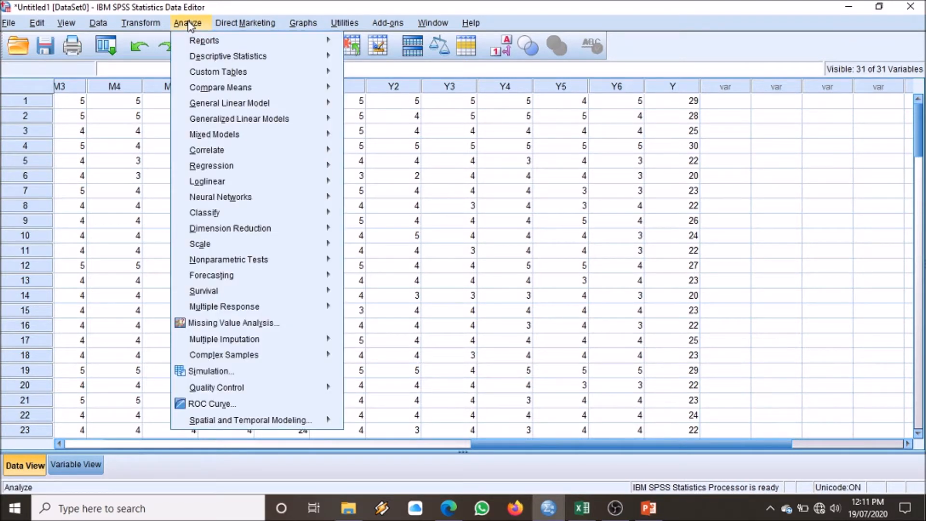
pyautogui.moveTo(258, 58)
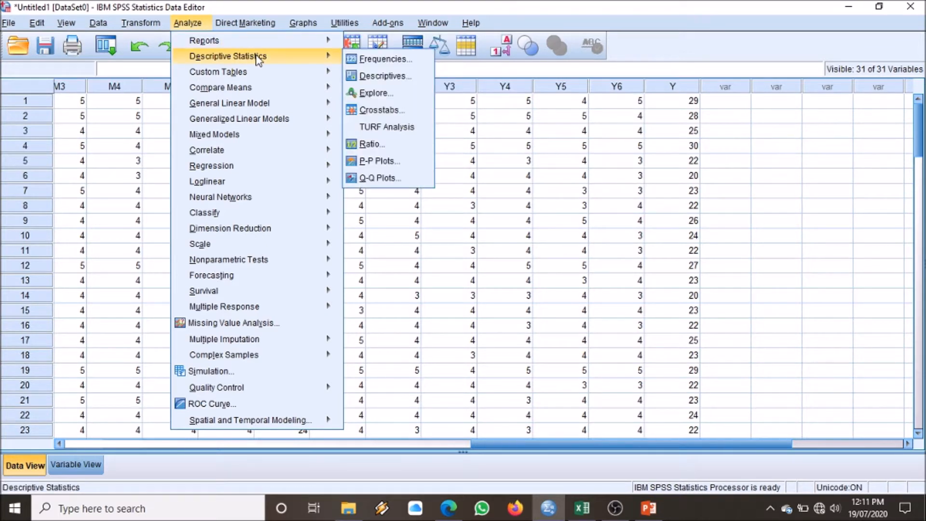
pyautogui.click(383, 77)
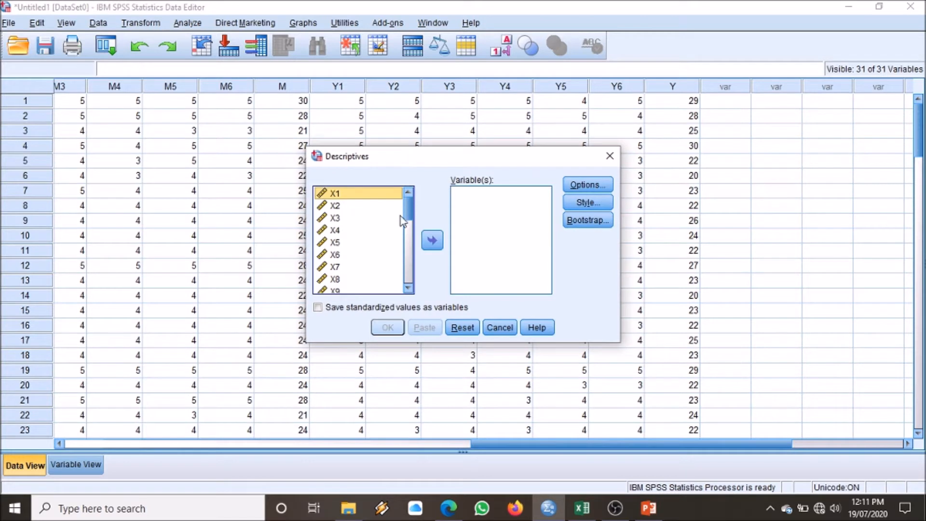
pyautogui.click(410, 235)
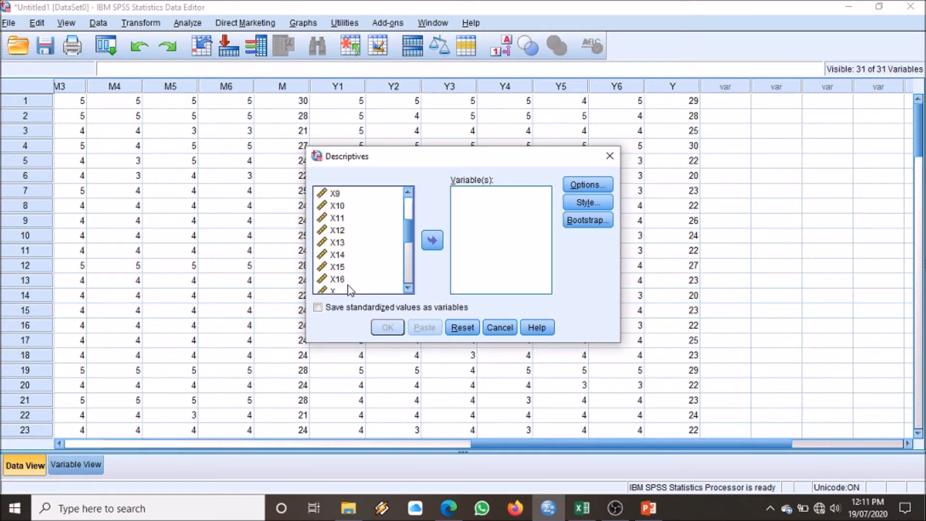
pyautogui.click(349, 284)
pyautogui.click(348, 288)
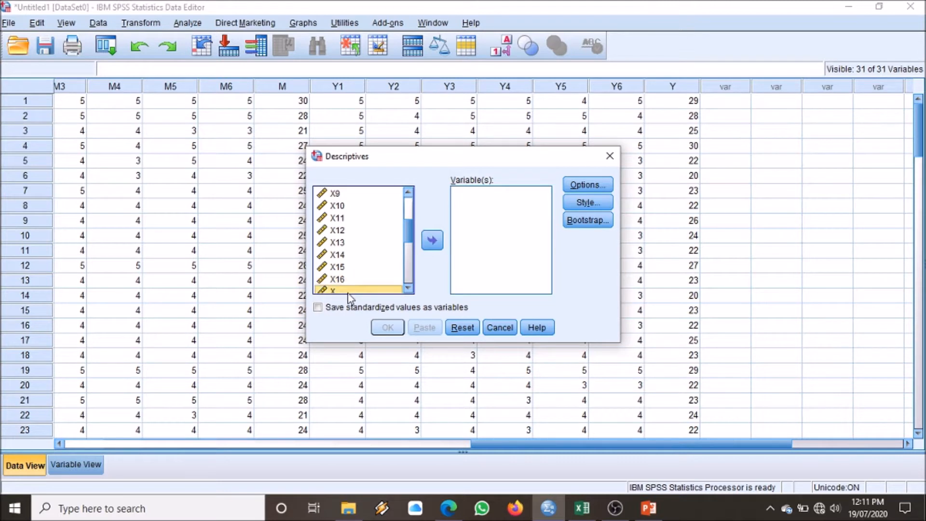
pyautogui.click(432, 238)
# Add the totals M and Y to the Descriptives variables and run the analysis
pyautogui.moveTo(408, 239); pyautogui.dragTo(408, 266)
pyautogui.click(352, 270)
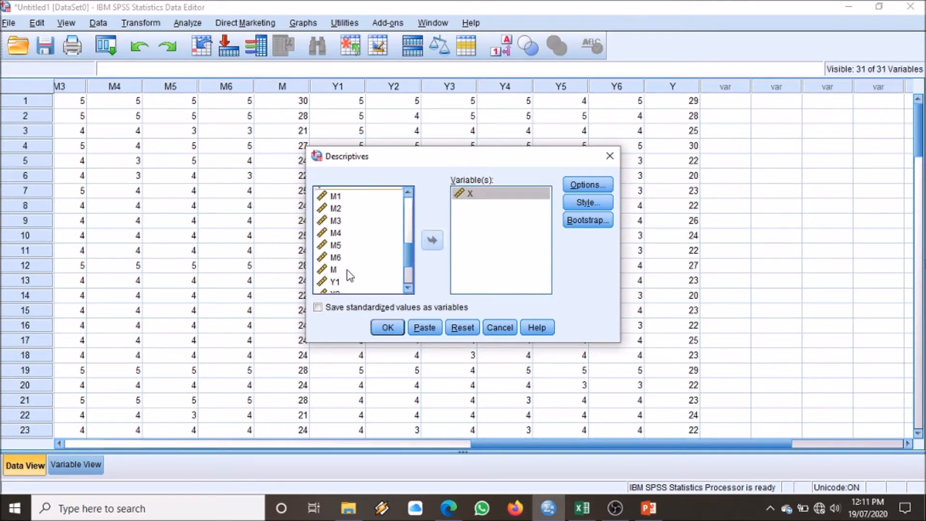
pyautogui.click(432, 241)
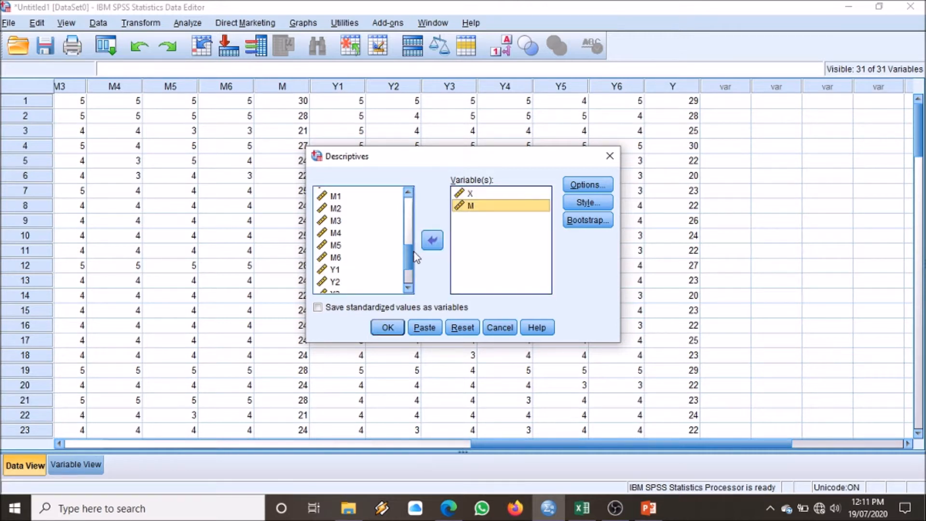
pyautogui.moveTo(409, 256); pyautogui.dragTo(411, 281)
pyautogui.click(336, 289)
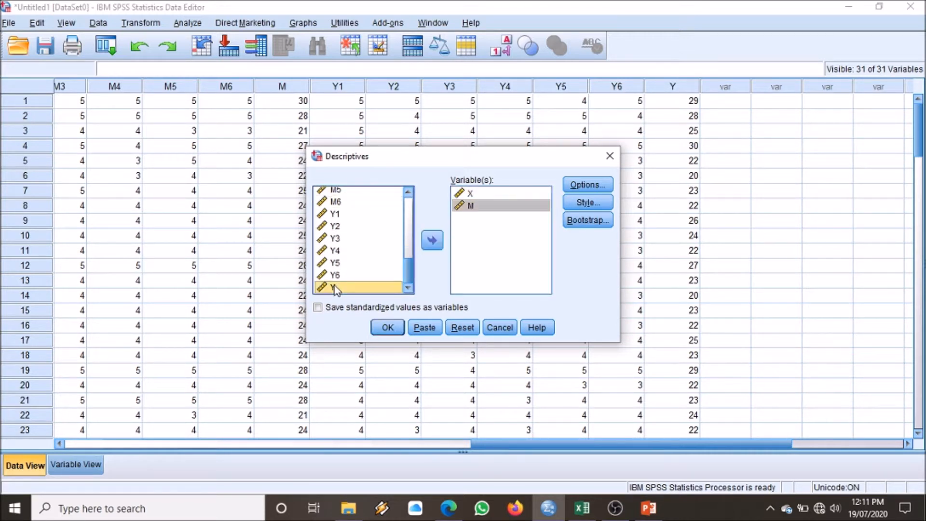
pyautogui.click(433, 241)
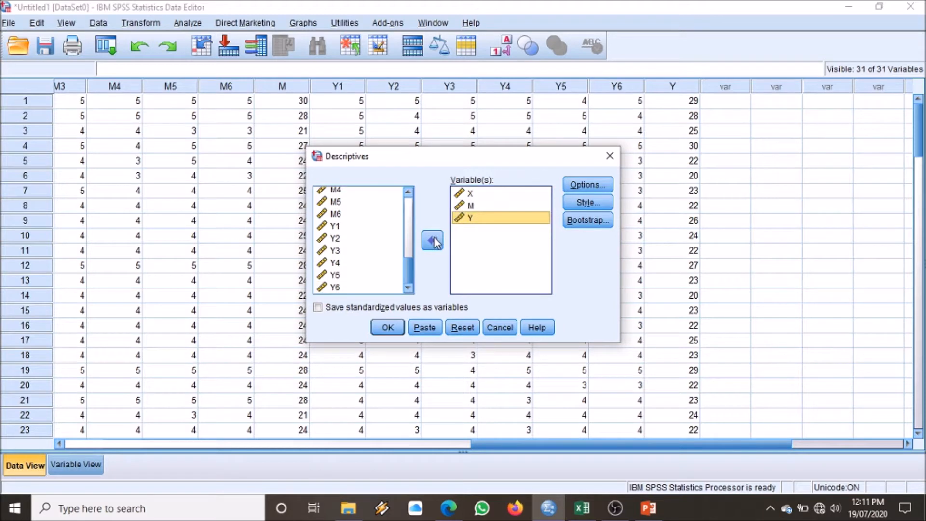
pyautogui.click(391, 329)
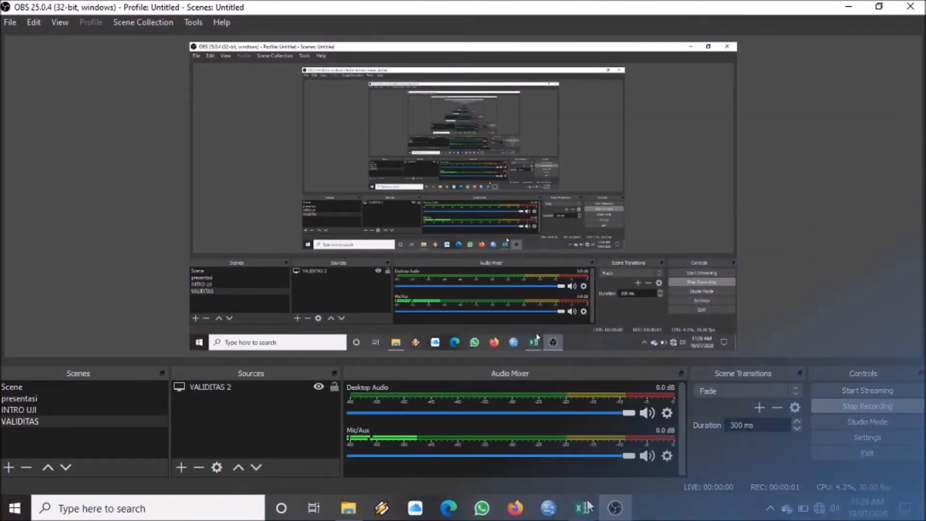
# Switch to the Excel workbook and review the questionnaire data on the X, M and Y sheets
pyautogui.click(587, 515)
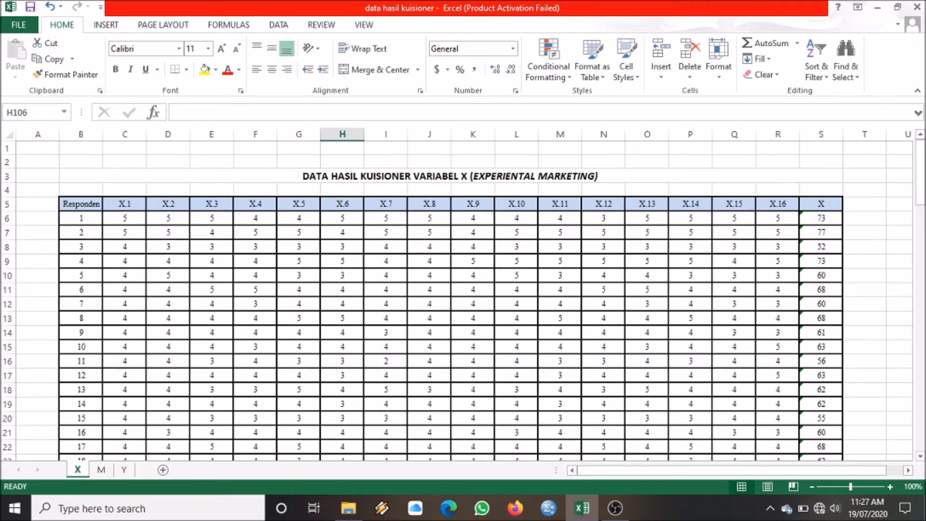
pyautogui.moveTo(920, 188); pyautogui.dragTo(919, 430)
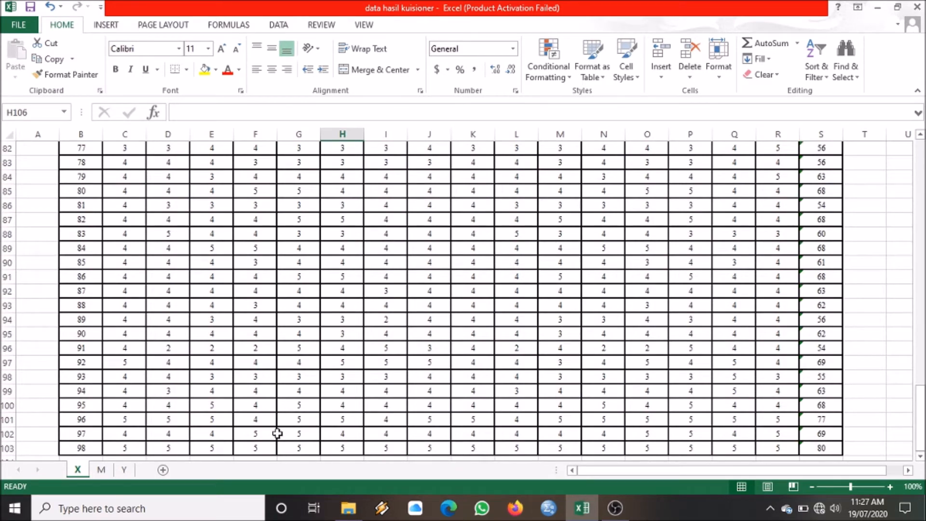
pyautogui.click(101, 470)
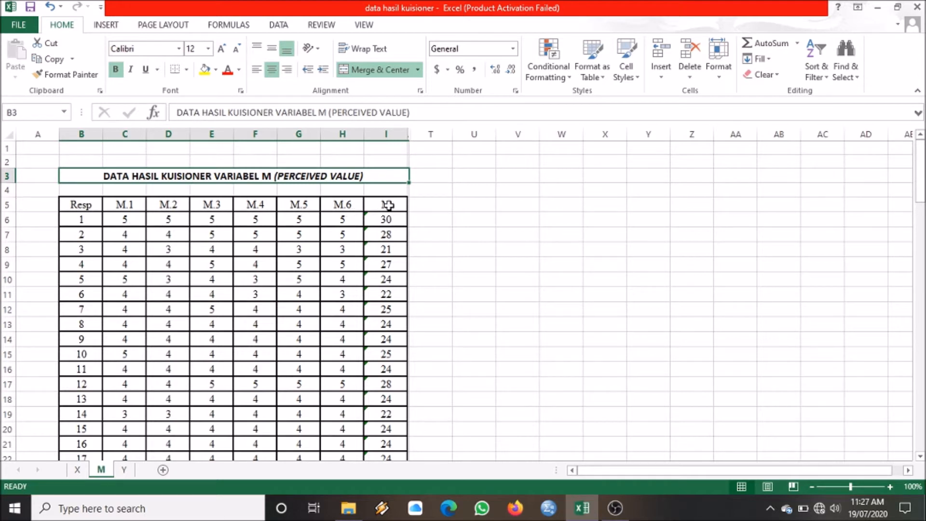
pyautogui.click(124, 470)
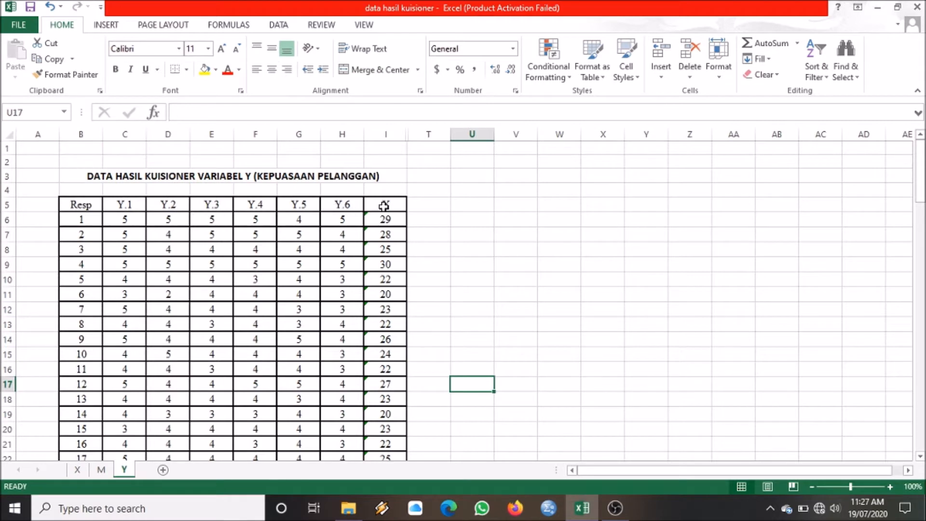
pyautogui.click(471, 333)
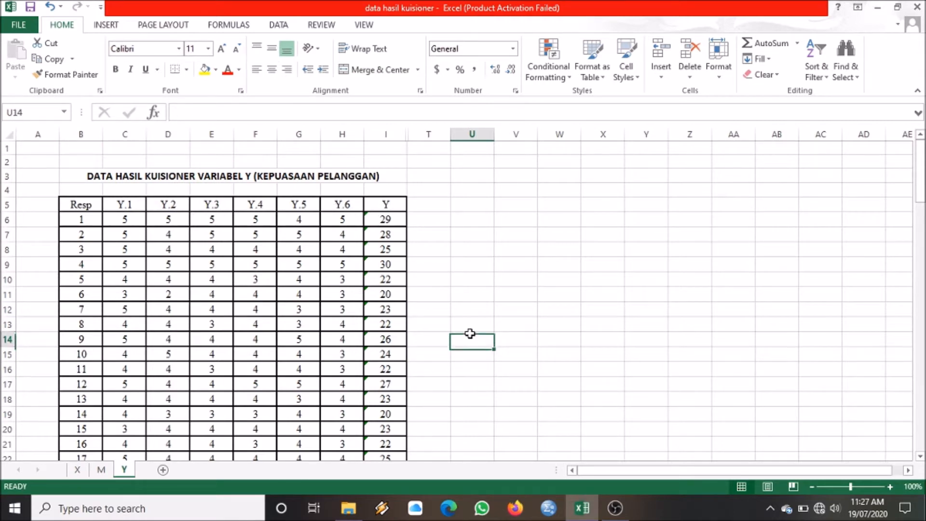
# Switch to SPSS, dismiss its welcome dialog and show the variable definitions of the empty dataset
pyautogui.moveTo(919, 173)
pyautogui.mouseDown()
pyautogui.moveTo(922, 321)
pyautogui.moveTo(921, 171)
pyautogui.mouseUp()
pyautogui.click(554, 439)
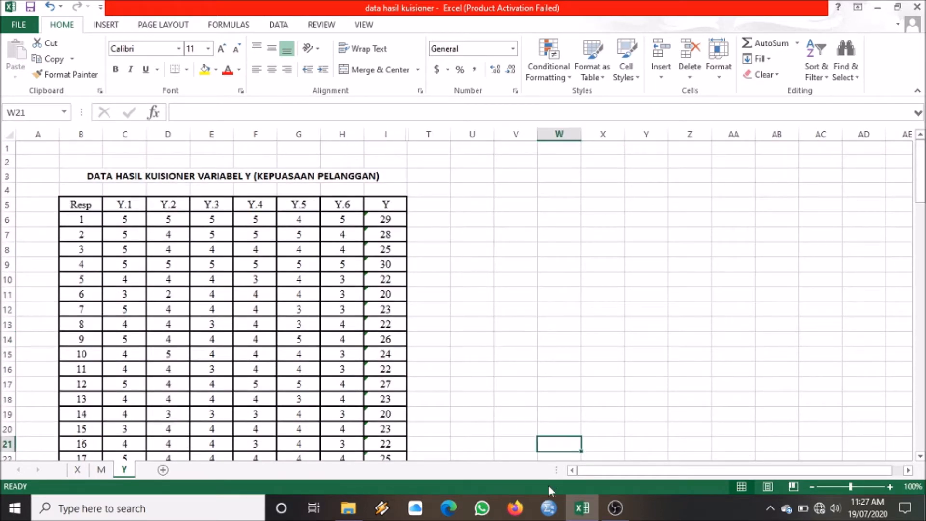
pyautogui.click(548, 509)
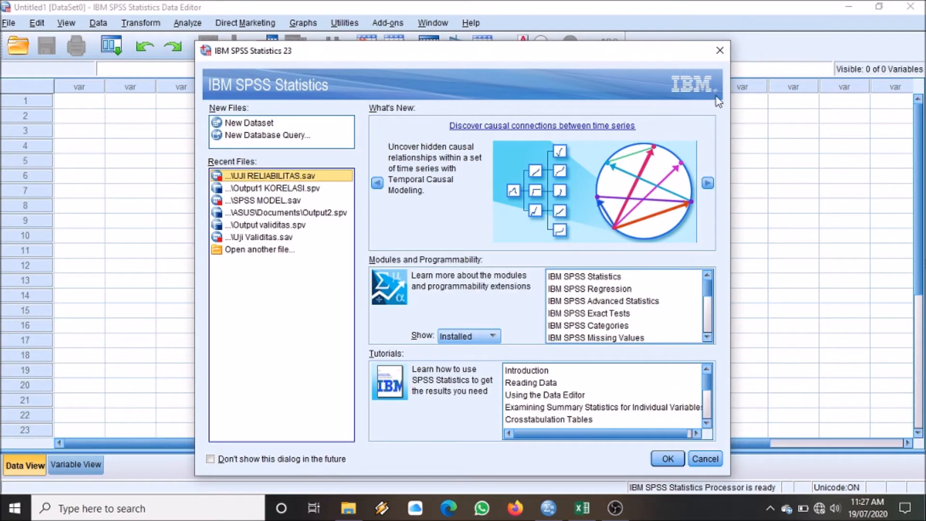
pyautogui.click(718, 53)
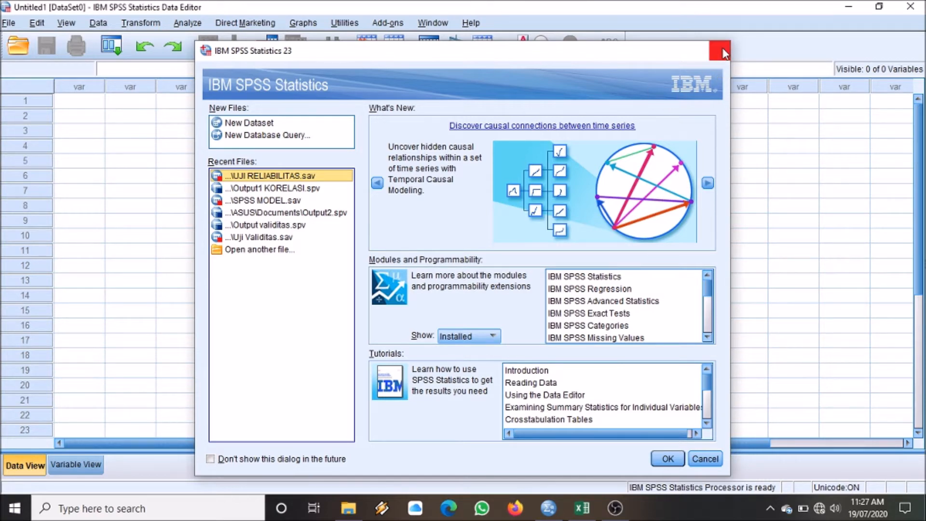
pyautogui.click(82, 465)
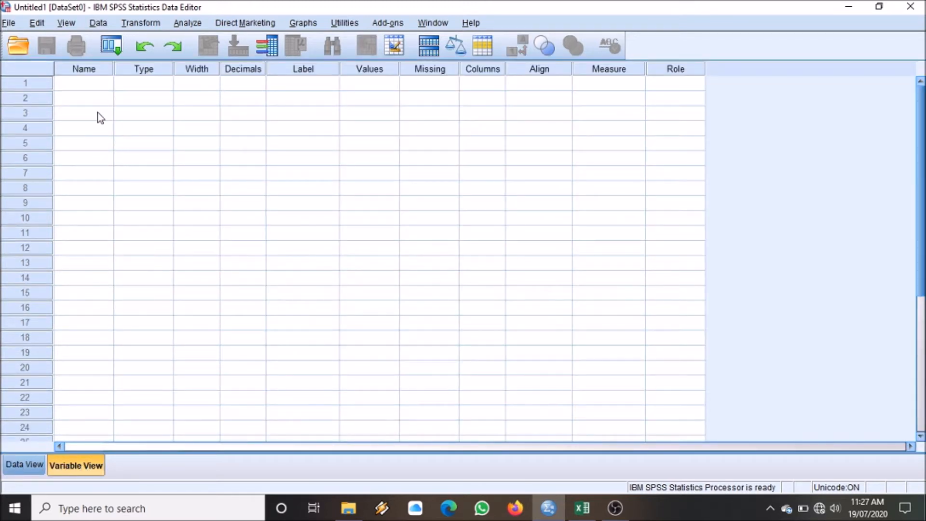
# Define the questionnaire item variables X1 to X16, one per row from row 1
pyautogui.click(103, 93)
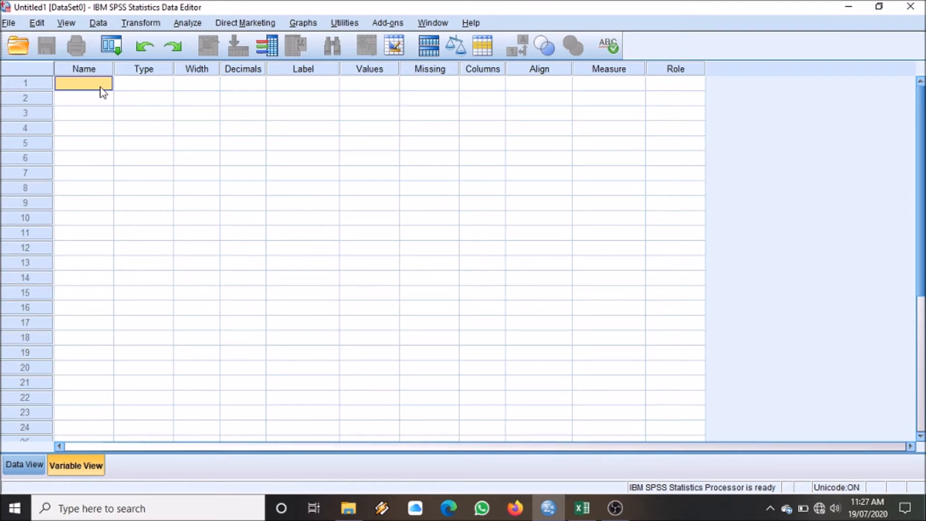
pyautogui.write('X1')
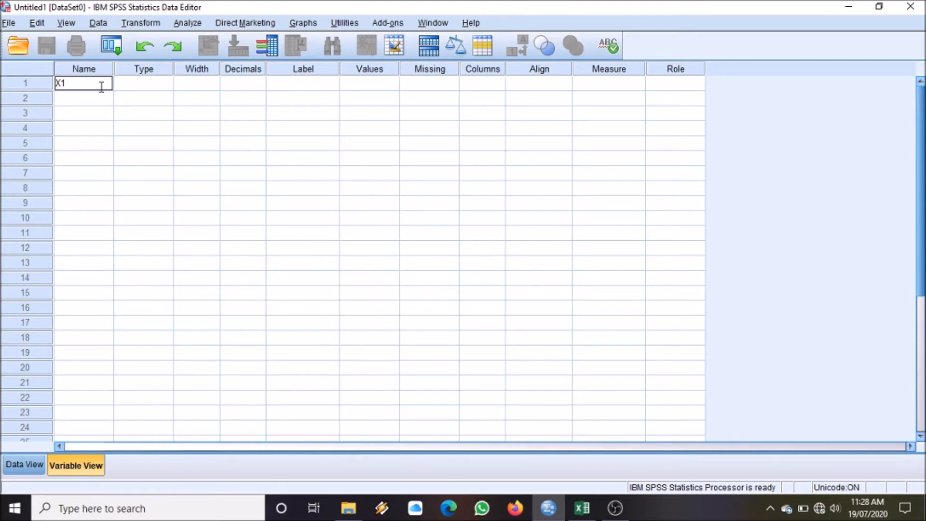
pyautogui.press('Return')
pyautogui.write('X2')
pyautogui.press('Return')
pyautogui.write('X3')
pyautogui.press('Return')
pyautogui.write('X4')
pyautogui.press('Return')
pyautogui.write('X5')
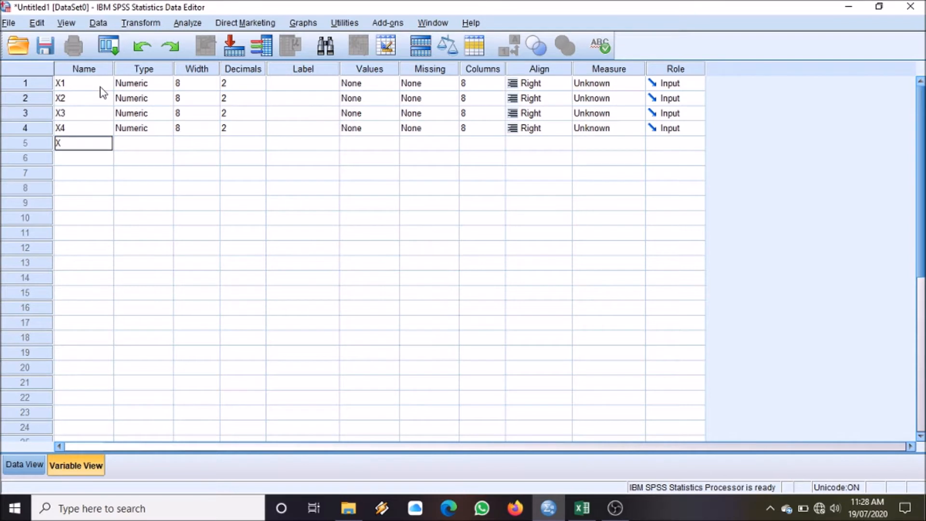
pyautogui.press('Return')
pyautogui.write('X6')
pyautogui.press('Return')
pyautogui.write('X7')
pyautogui.press('Return')
pyautogui.write('X8')
pyautogui.press('Return')
pyautogui.write('X9')
pyautogui.press('Return')
pyautogui.write('X10')
pyautogui.press('Return')
pyautogui.write('X11')
pyautogui.press('Return')
pyautogui.write('X12')
pyautogui.press('Return')
pyautogui.write('X13')
pyautogui.press('Return')
pyautogui.write('X14')
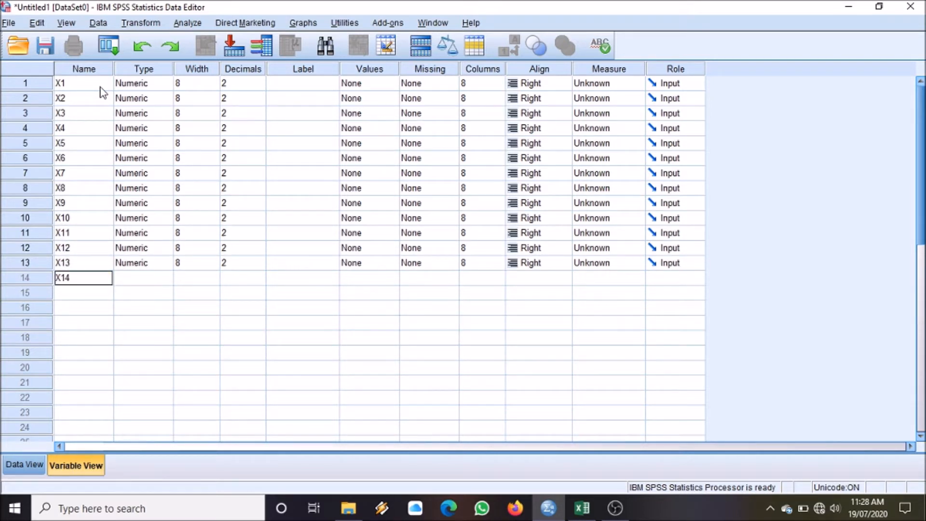
pyautogui.press('Return')
pyautogui.write('X15')
pyautogui.press('Return')
pyautogui.write('X16')
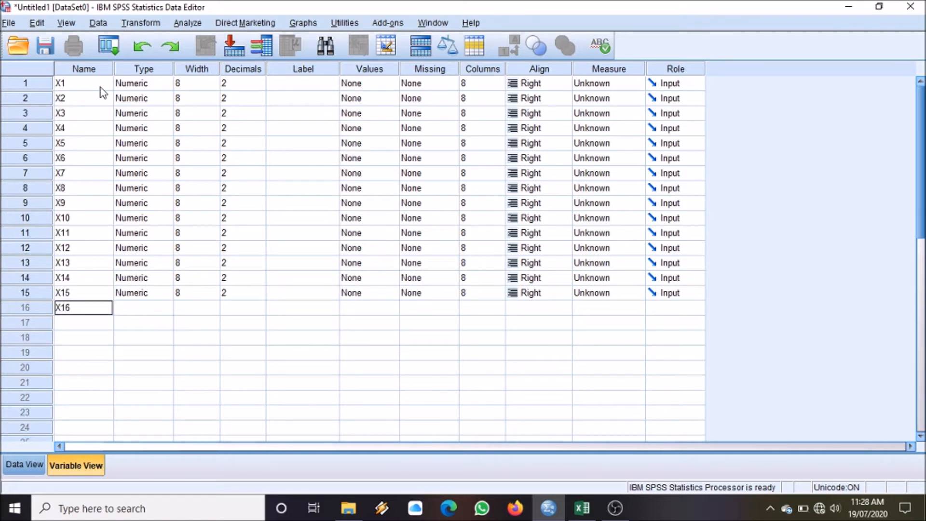
# Correct the variable name in row 16 to X16 and add the total variable X in row 17
pyautogui.write('X')
pyautogui.press('Return')
pyautogui.press('Up')
pyautogui.press('Up')
pyautogui.press('Down')
pyautogui.write('X1')
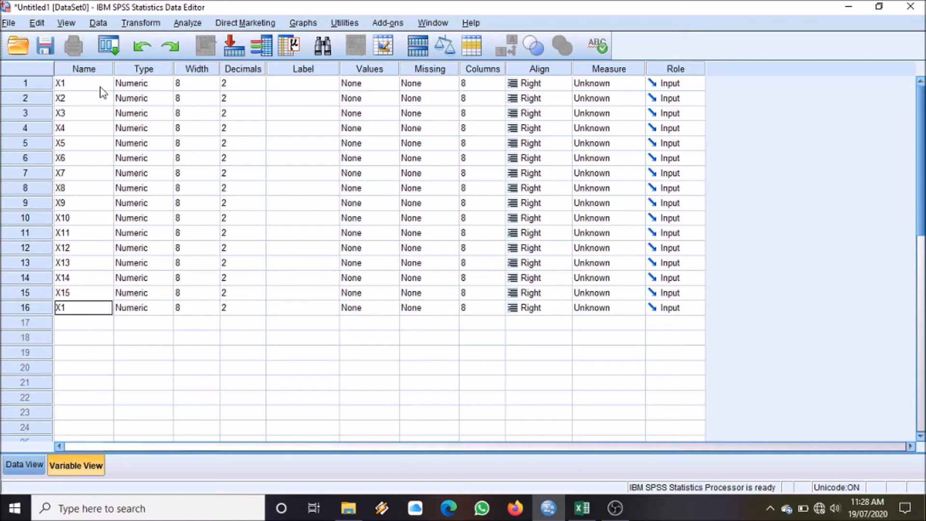
pyautogui.write('6')
pyautogui.press('Return')
pyautogui.write('X')
pyautogui.press('Return')
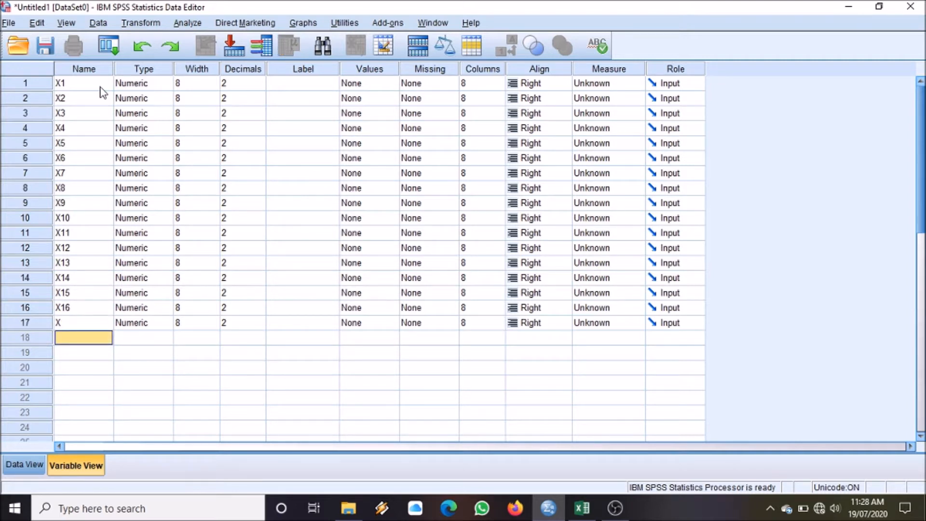
# Define the variables M1 to M6 and the total M in rows 18 to 24
pyautogui.write('M1')
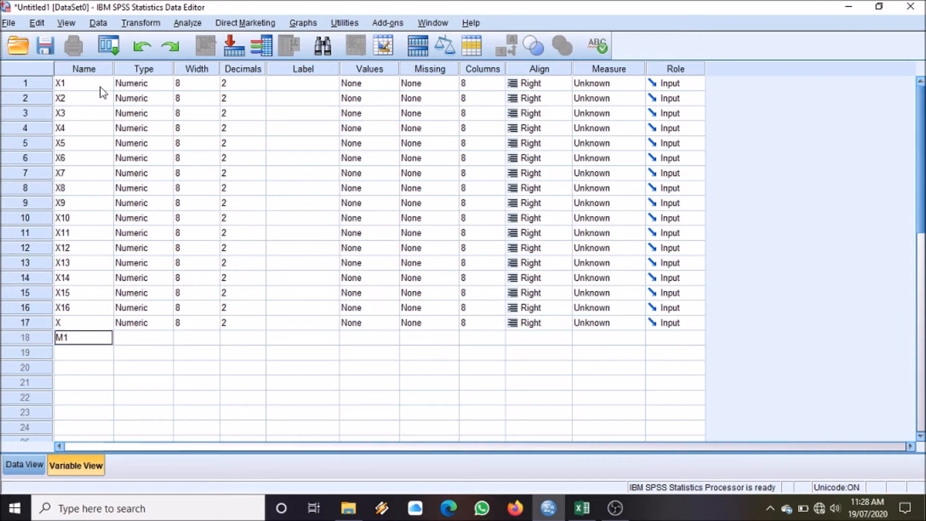
pyautogui.press('Return')
pyautogui.write('M')
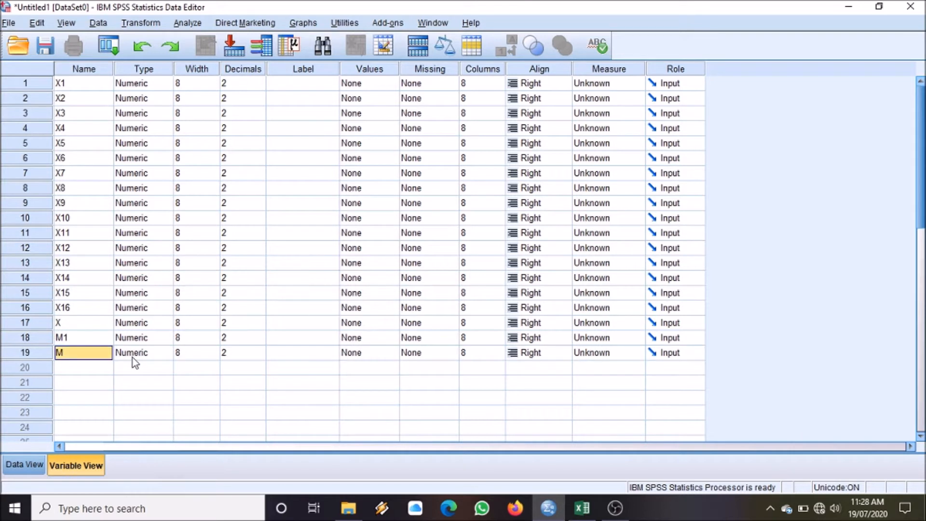
pyautogui.write('2')
pyautogui.press('Return')
pyautogui.write('M3')
pyautogui.press('Return')
pyautogui.write('M4')
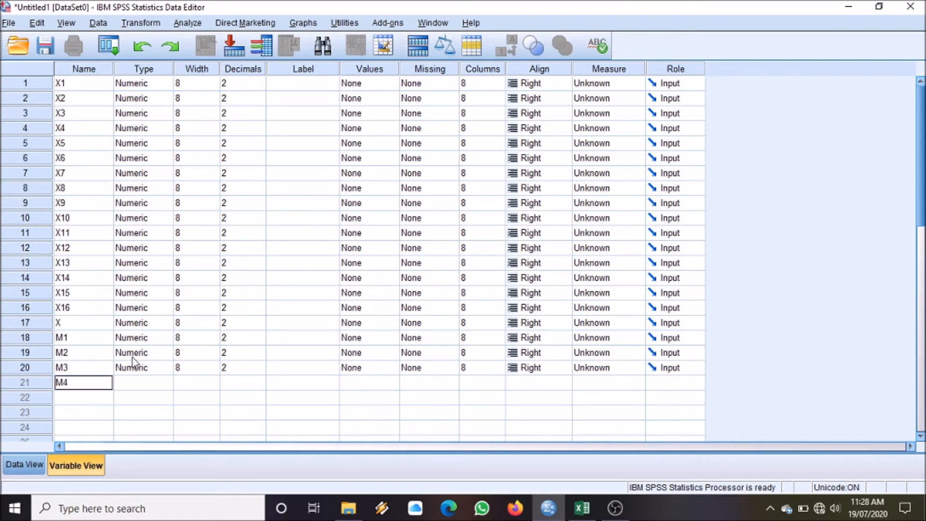
pyautogui.press('Return')
pyautogui.write('M5')
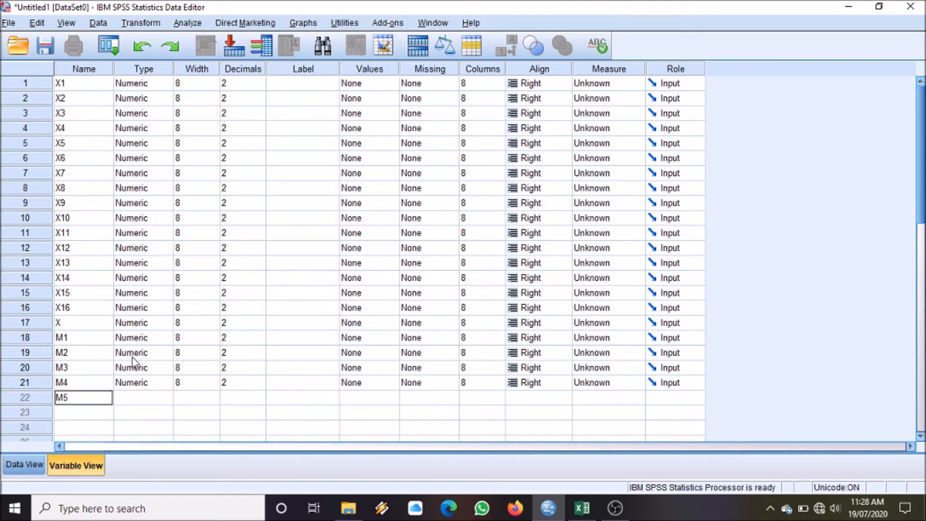
pyautogui.press('Return')
pyautogui.write('M6M')
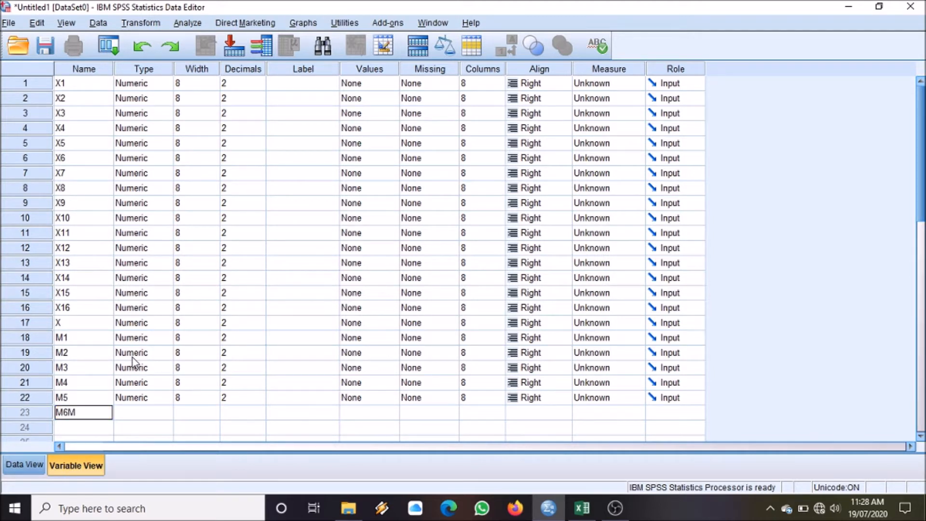
pyautogui.press('Return')
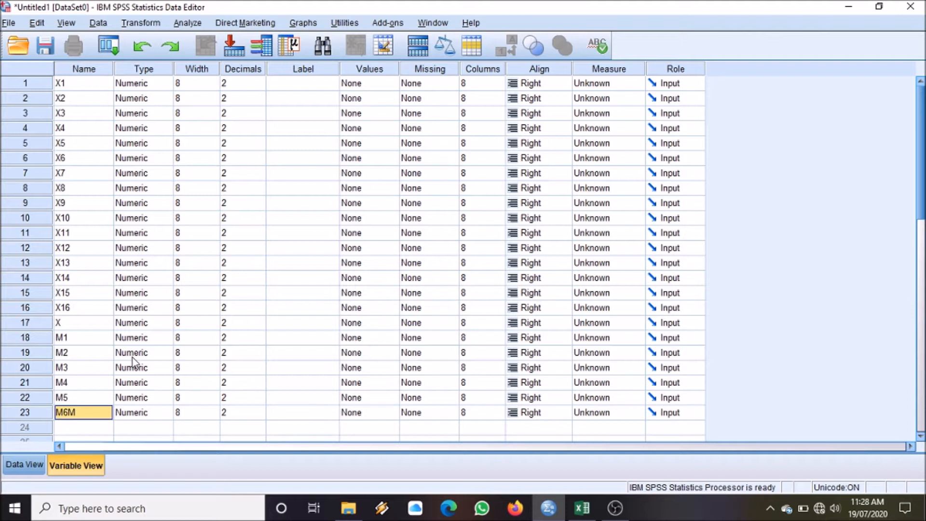
pyautogui.write('M6')
pyautogui.press('Return')
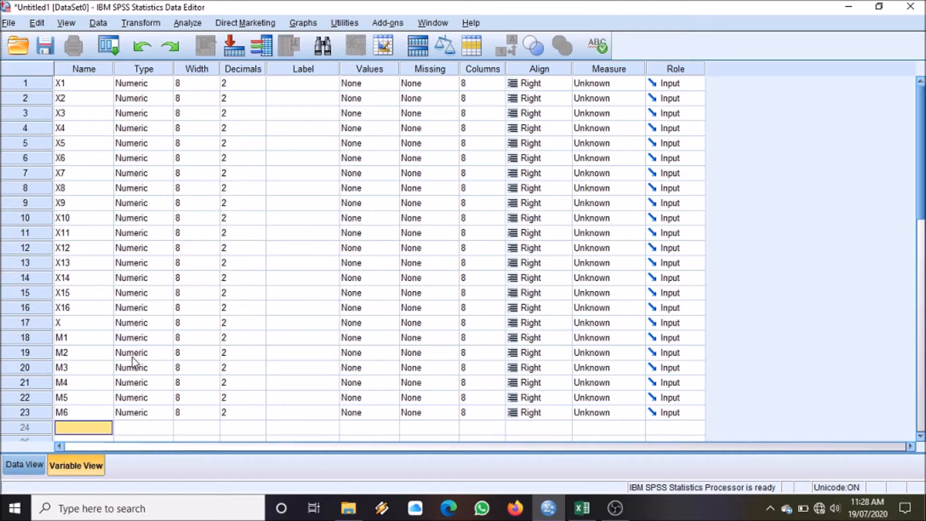
pyautogui.write('M')
pyautogui.press('Return')
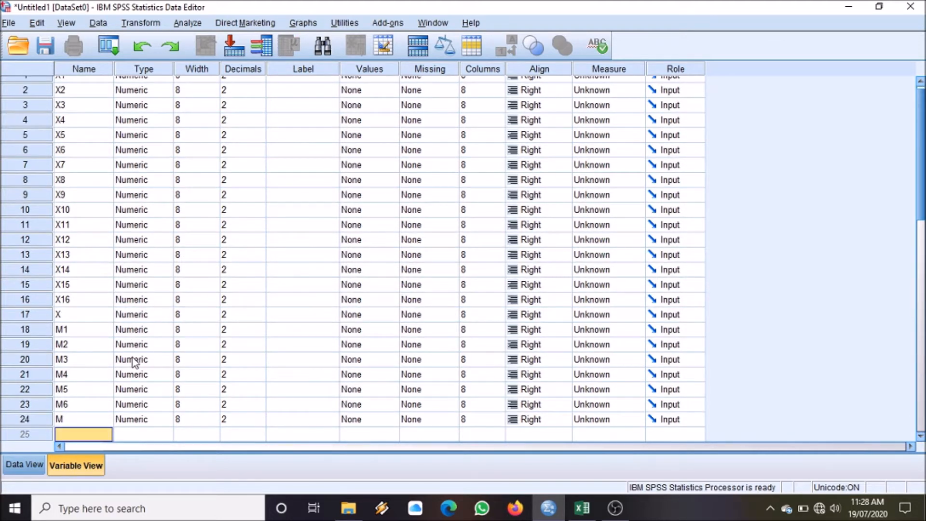
# Define the variables Y1 to Y6 and the total Y in rows 25 to 31
pyautogui.write('Y1')
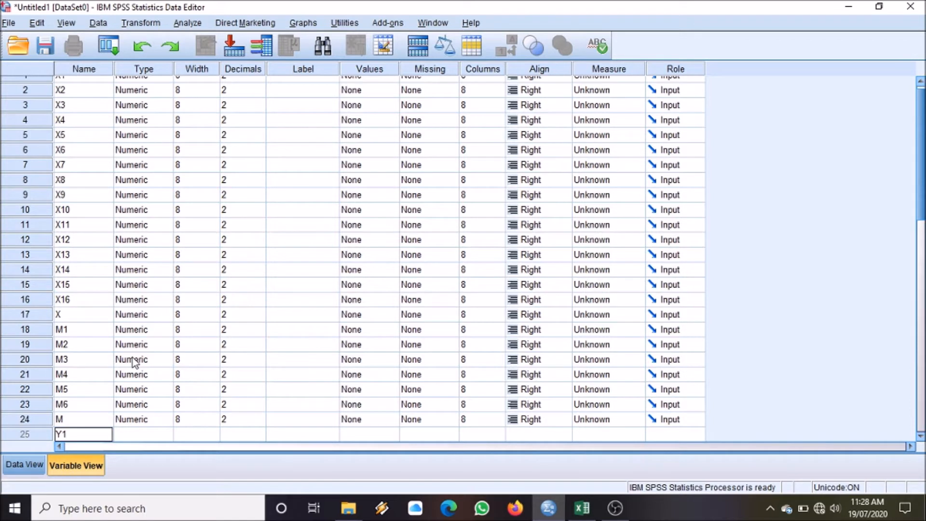
pyautogui.press('Return')
pyautogui.write('Y2')
pyautogui.press('Return')
pyautogui.write('Y3')
pyautogui.press('Return')
pyautogui.write('Y4')
pyautogui.press('Return')
pyautogui.write('Y5')
pyautogui.press('Return')
pyautogui.write('Y6')
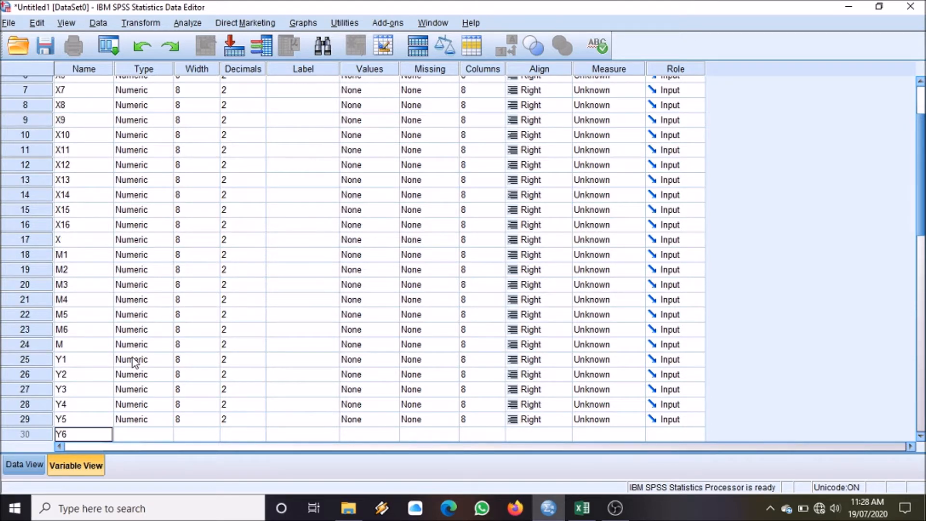
pyautogui.press('Return')
pyautogui.write('Y')
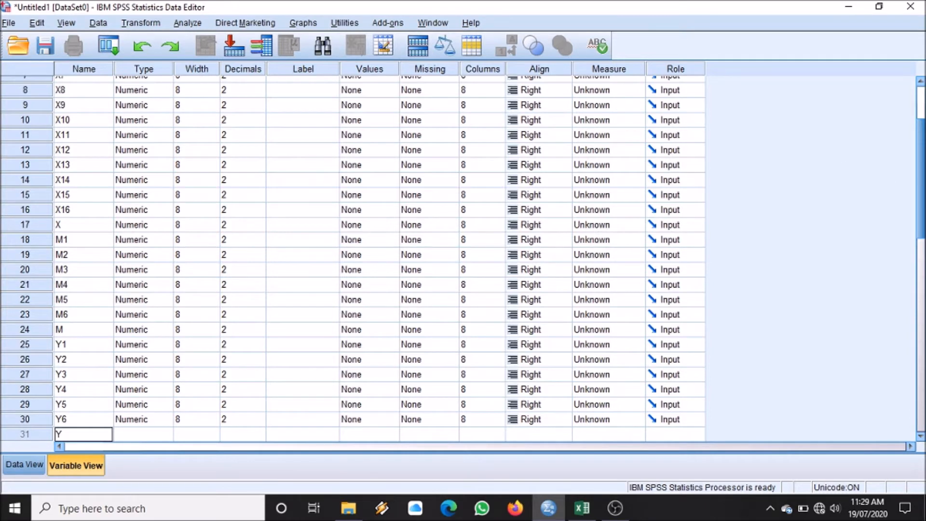
# Set the decimals of the variables X1 to X16 and the total X to 0
pyautogui.moveTo(918, 189); pyautogui.dragTo(919, 128)
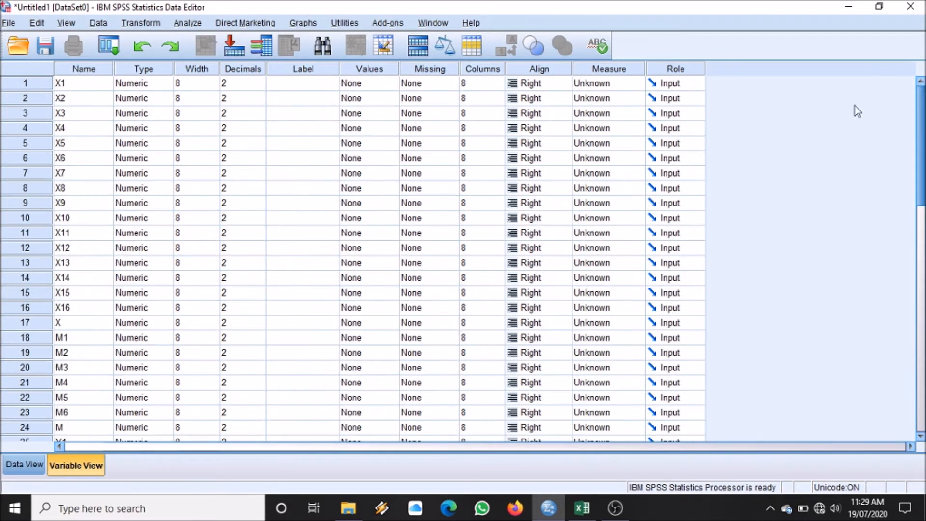
pyautogui.click(244, 83)
pyautogui.click(260, 87)
pyautogui.click(260, 87)
pyautogui.click(262, 102)
pyautogui.click(260, 101)
pyautogui.click(259, 101)
pyautogui.click(261, 118)
pyautogui.click(260, 117)
pyautogui.click(260, 117)
pyautogui.tripleClick(261, 131)
pyautogui.tripleClick(261, 146)
pyautogui.tripleClick(261, 161)
pyautogui.tripleClick(261, 176)
pyautogui.tripleClick(260, 191)
pyautogui.tripleClick(260, 206)
pyautogui.tripleClick(260, 221)
pyautogui.tripleClick(260, 236)
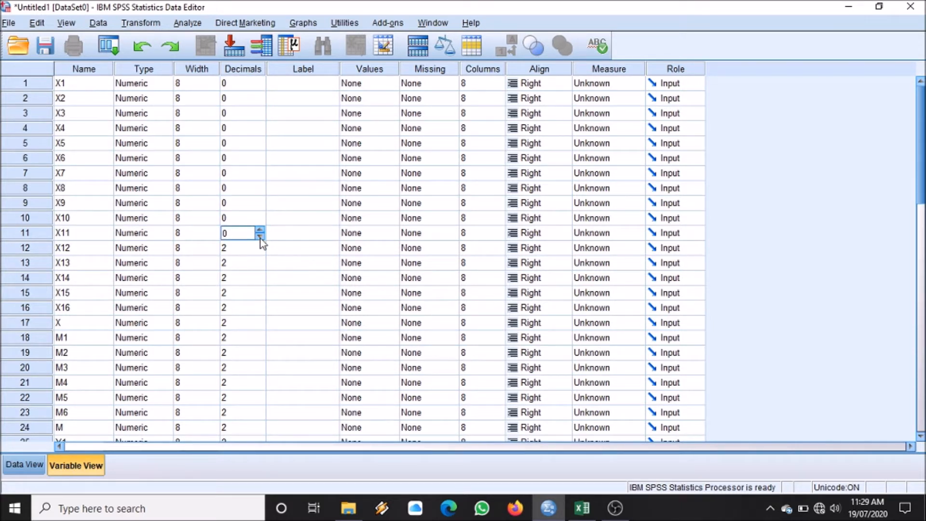
pyautogui.tripleClick(260, 292)
pyautogui.tripleClick(260, 307)
# Set the decimals of the variables M1 to M6 and the total M to 0
pyautogui.tripleClick(260, 337)
pyautogui.tripleClick(261, 352)
pyautogui.tripleClick(260, 382)
pyautogui.tripleClick(260, 397)
pyautogui.tripleClick(260, 412)
pyautogui.tripleClick(260, 427)
# Set the decimals of the variables Y1 to Y6 and the total Y to 0
pyautogui.moveTo(921, 188); pyautogui.dragTo(921, 276)
pyautogui.click(261, 177)
pyautogui.doubleClick(260, 177)
pyautogui.tripleClick(260, 191)
pyautogui.tripleClick(260, 207)
pyautogui.doubleClick(261, 223)
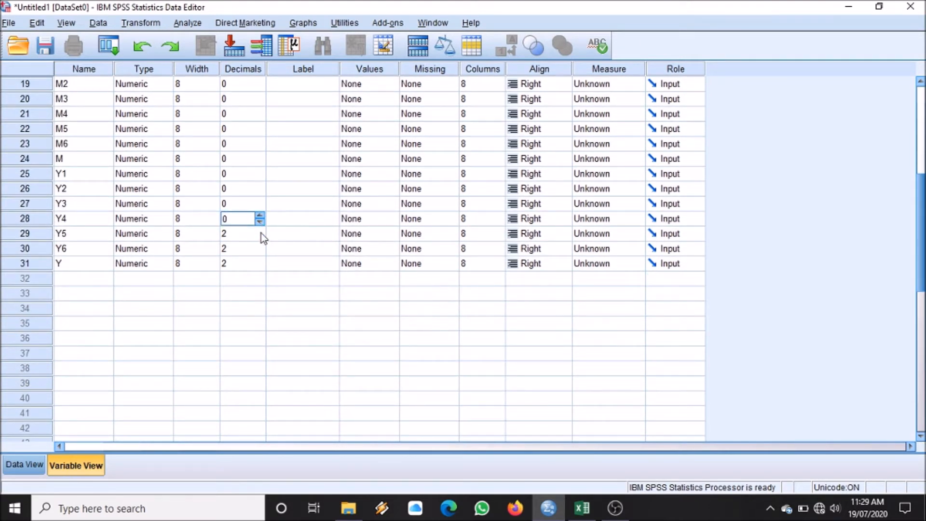
pyautogui.tripleClick(262, 238)
pyautogui.doubleClick(261, 255)
pyautogui.click(261, 254)
pyautogui.click(262, 266)
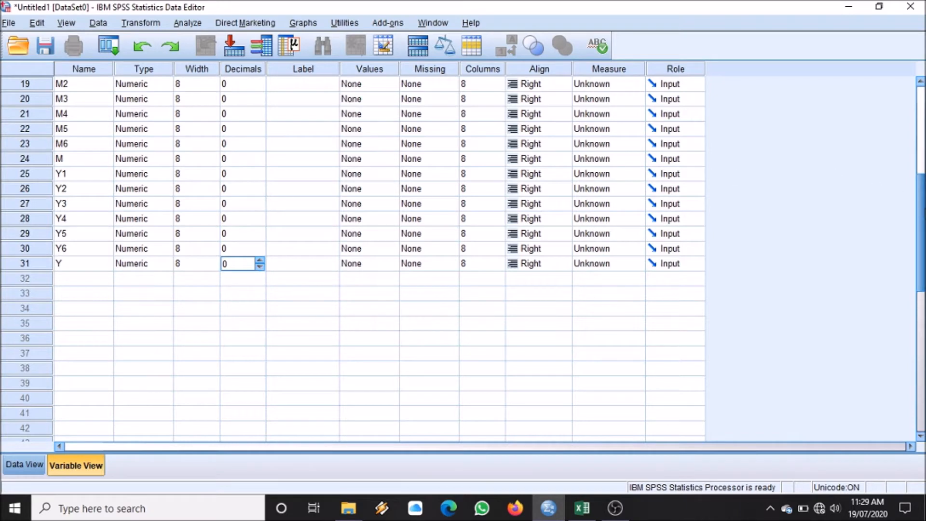
# Set the measurement level of all variables from X1 in row 1 to Y in row 31 to Scale
pyautogui.moveTo(919, 214); pyautogui.dragTo(918, 121)
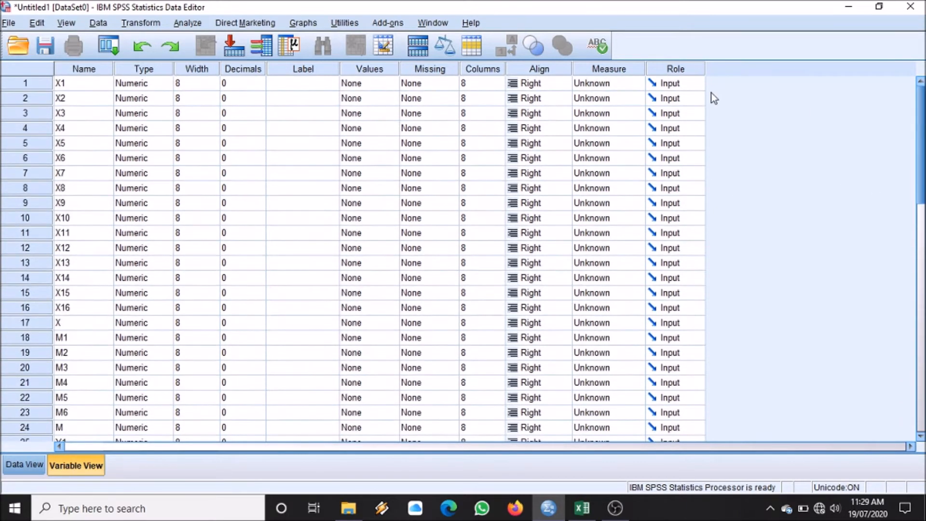
pyautogui.click(612, 85)
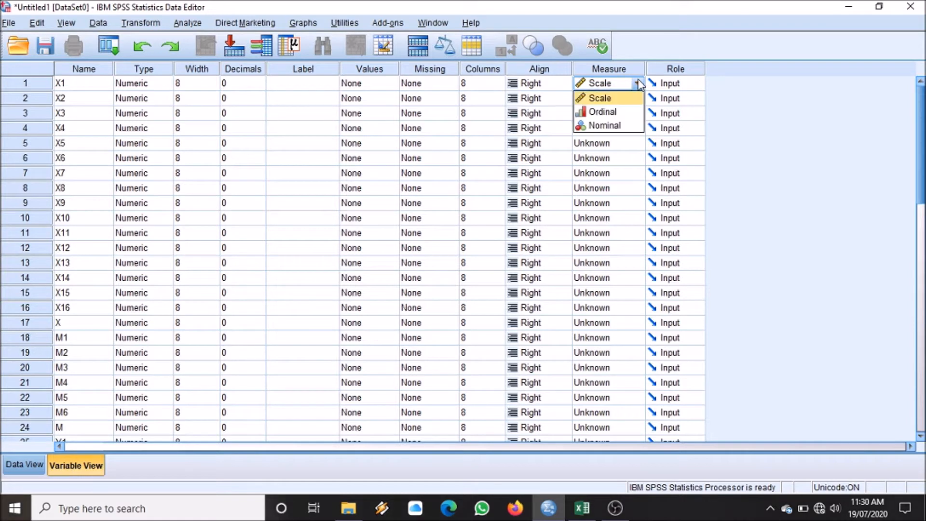
pyautogui.press('Return')
pyautogui.press('Down')
pyautogui.press('Down')
pyautogui.press('Down')
pyautogui.press('Down')
pyautogui.press('Down')
pyautogui.press('s')
pyautogui.press('Down')
pyautogui.press('s')
pyautogui.press('Down')
pyautogui.press('s')
pyautogui.press('Down')
pyautogui.press('s')
pyautogui.press('Down')
pyautogui.press('s')
pyautogui.press('Down')
pyautogui.press('s')
pyautogui.press('Down')
pyautogui.press('s')
pyautogui.press('Down')
pyautogui.press('s')
pyautogui.press('Down')
pyautogui.press('s')
pyautogui.press('Down')
pyautogui.press('s')
pyautogui.press('Down')
pyautogui.press('s')
pyautogui.press('Down')
pyautogui.press('s')
pyautogui.press('Down')
pyautogui.press('s')
pyautogui.press('Down')
pyautogui.press('s')
pyautogui.press('Down')
pyautogui.press('s')
pyautogui.press('Down')
pyautogui.press('s')
pyautogui.press('Down')
pyautogui.press('s')
pyautogui.press('Down')
pyautogui.press('s')
pyautogui.press('Down')
pyautogui.press('s')
pyautogui.press('Down')
pyautogui.press('s')
pyautogui.press('Down')
pyautogui.press('s')
pyautogui.press('Down')
pyautogui.press('s')
pyautogui.press('Down')
pyautogui.press('s')
pyautogui.press('Down')
pyautogui.press('s')
pyautogui.press('Down')
pyautogui.press('s')
pyautogui.press('Down')
pyautogui.press('s')
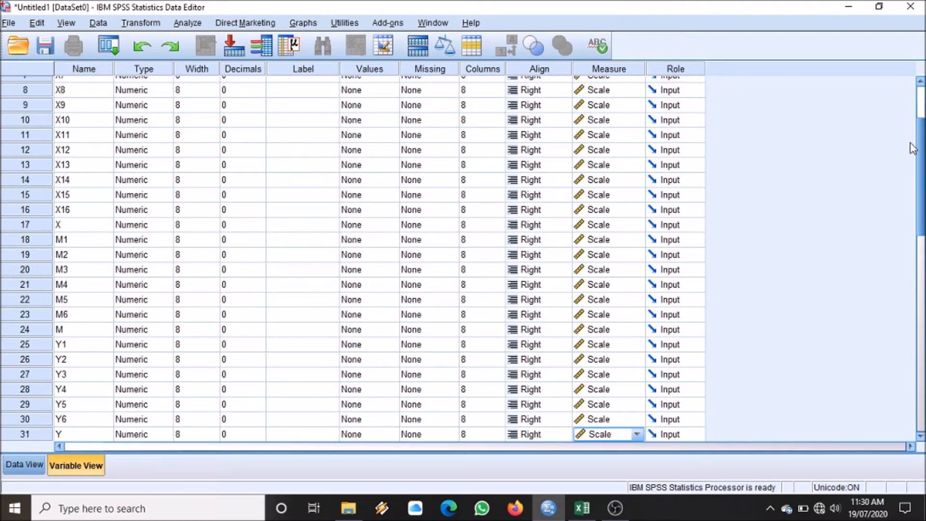
pyautogui.scroll(-1, 912, 147)
pyautogui.scroll(4, 911, 96)
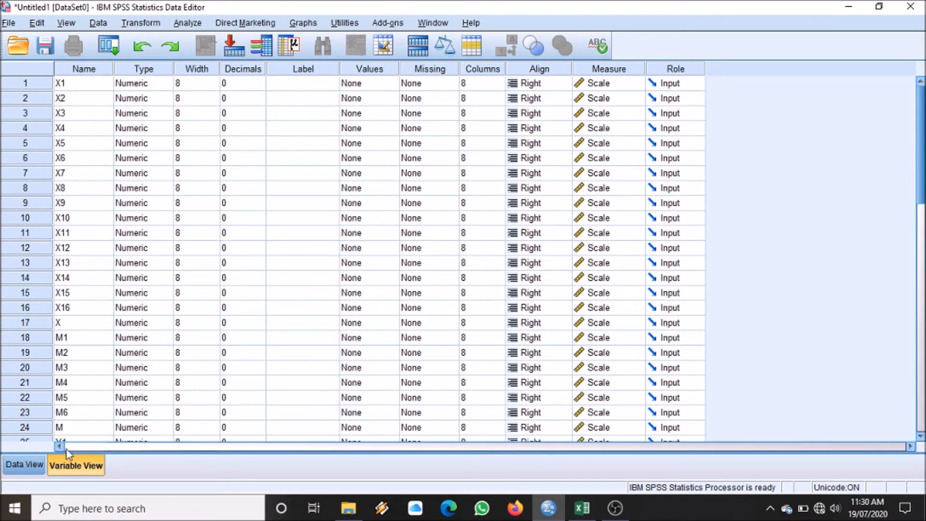
# Switch to the data grid and select the first case's cell under X1
pyautogui.click(39, 462)
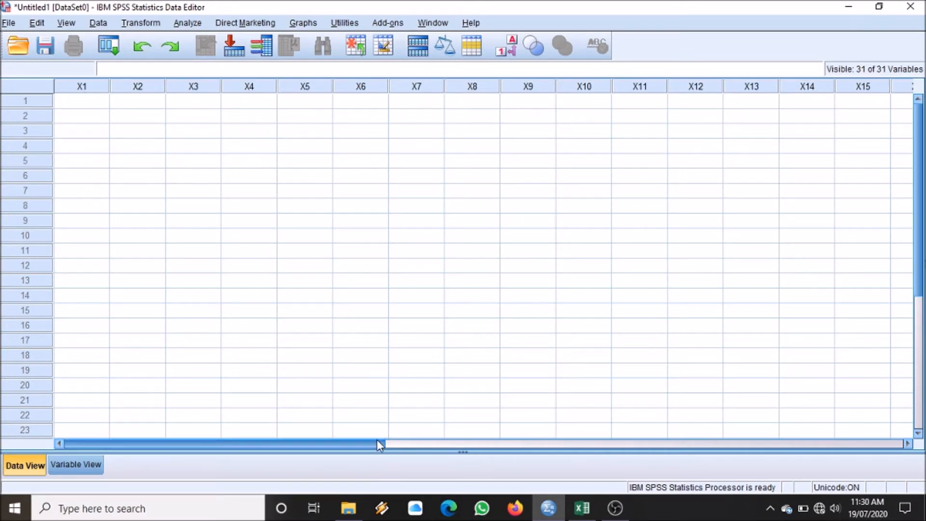
pyautogui.moveTo(366, 447); pyautogui.dragTo(343, 463)
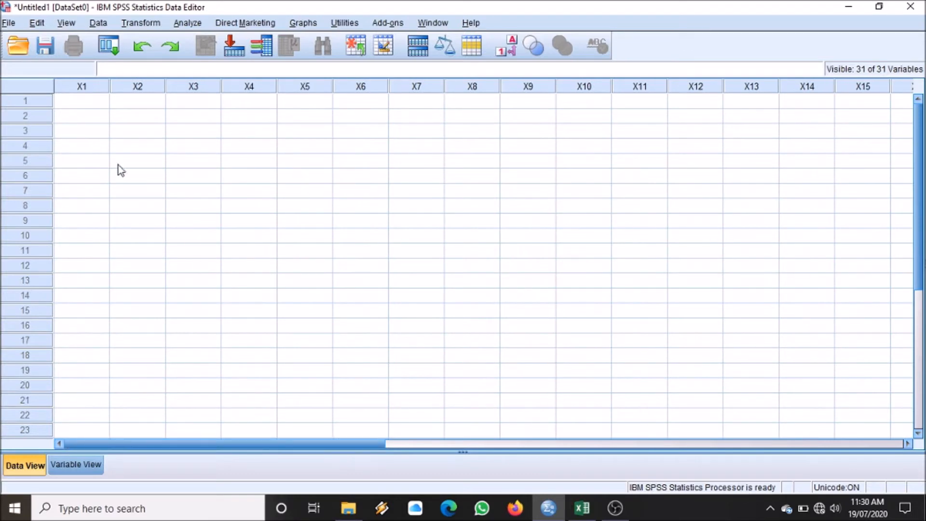
pyautogui.click(76, 105)
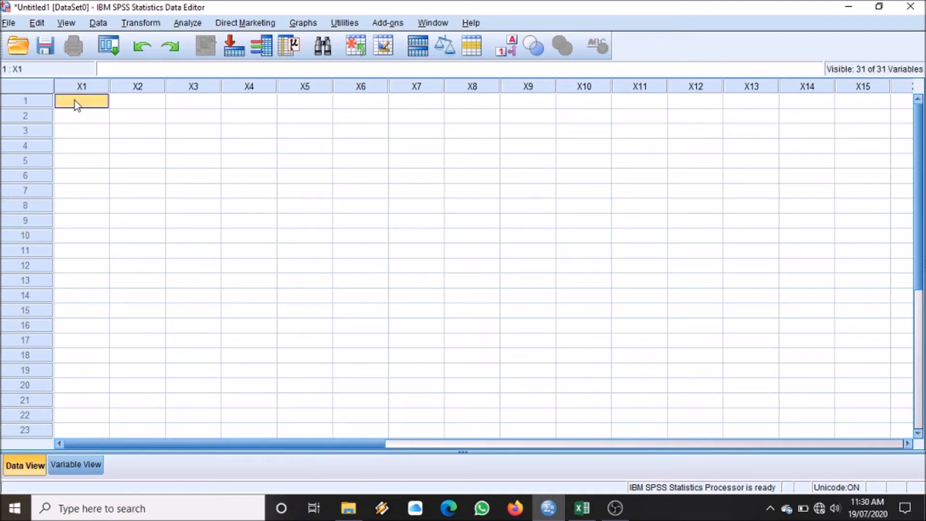
# Switch to the Excel questionnaire workbook and copy the X.1 to X.16 and total X values, C6:S103, from sheet X
pyautogui.click(582, 507)
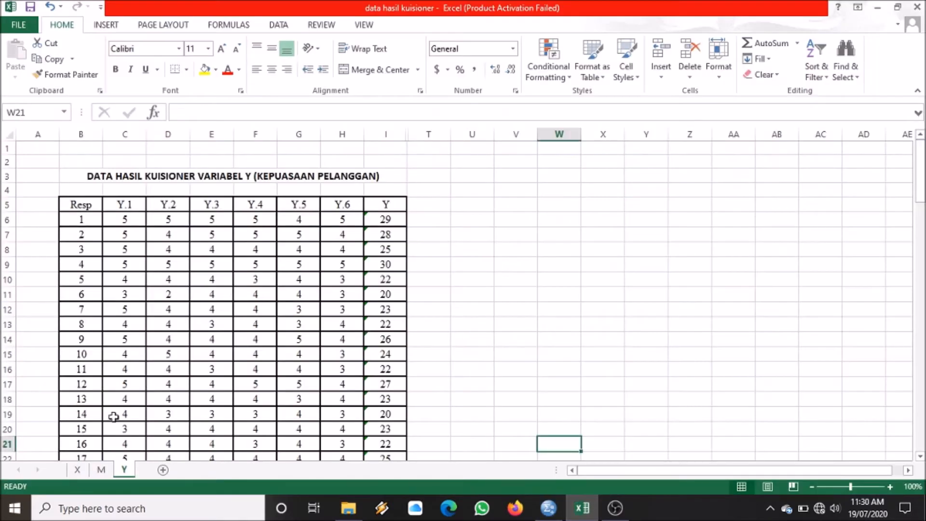
pyautogui.click(77, 478)
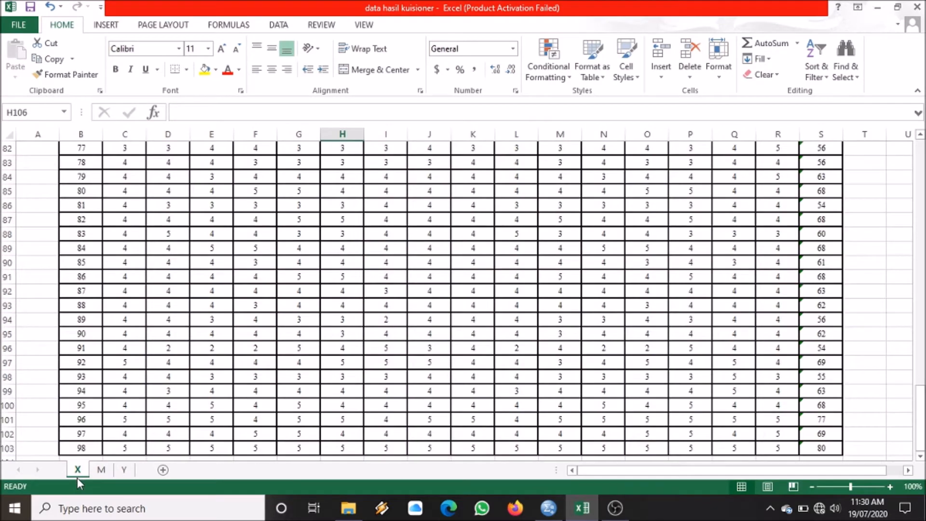
pyautogui.moveTo(918, 410); pyautogui.dragTo(920, 170)
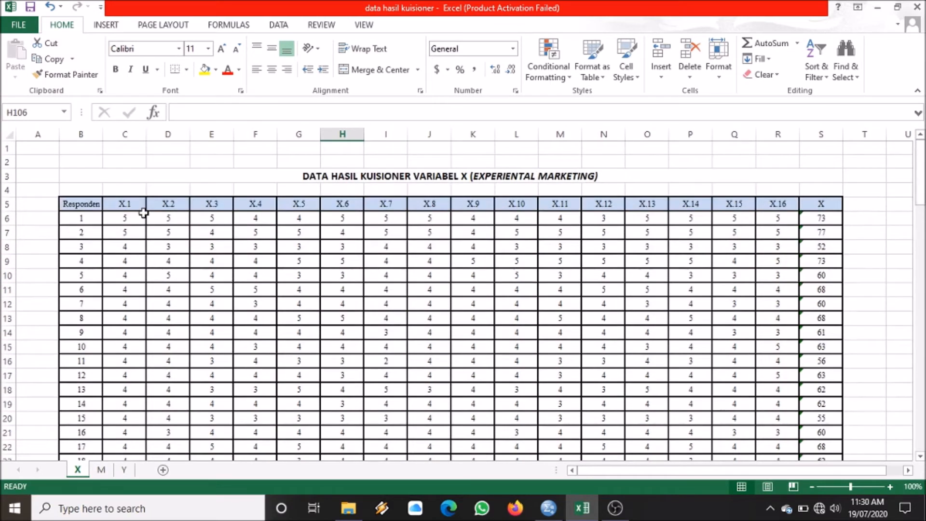
pyautogui.moveTo(126, 218); pyautogui.dragTo(805, 419)
pyautogui.hotkey('ctrl', 'c')
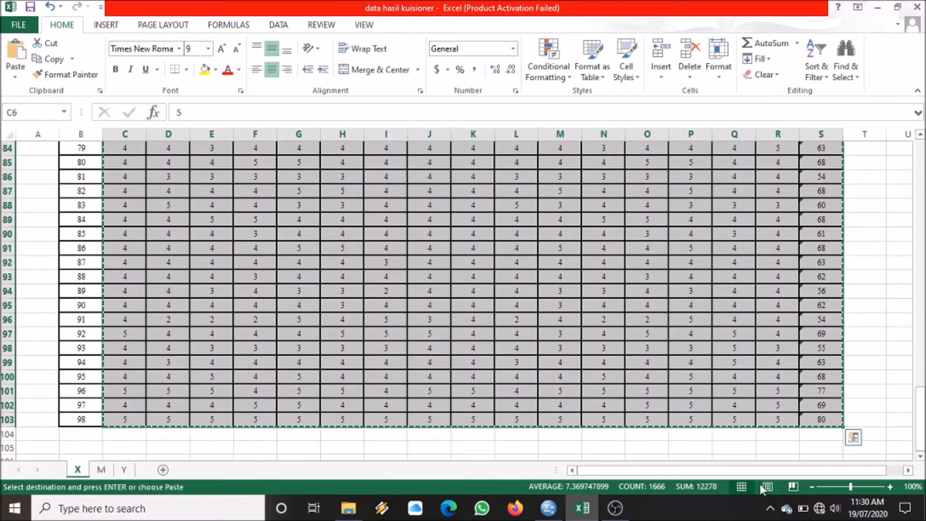
# Switch to the SPSS dataset and paste the copied X data starting at the first case of X1
pyautogui.click(560, 509)
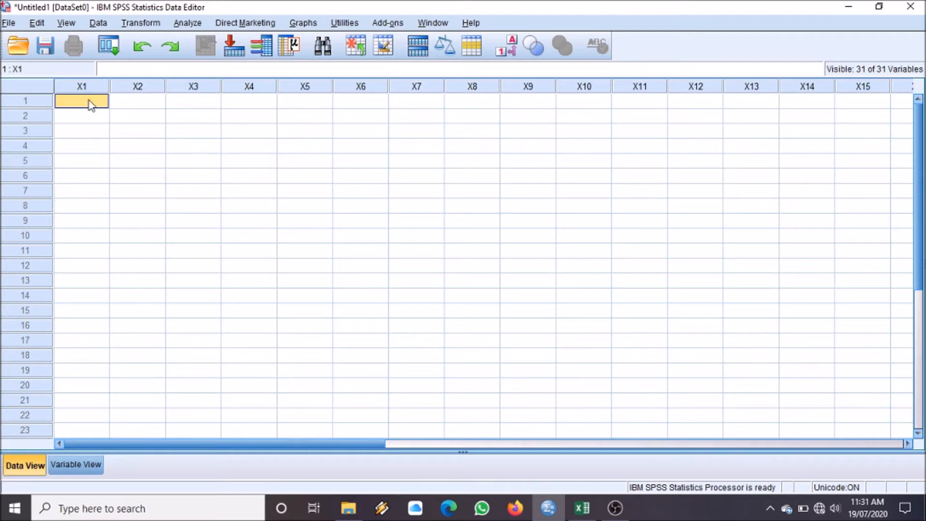
pyautogui.hotkey('ctrl', 'v')
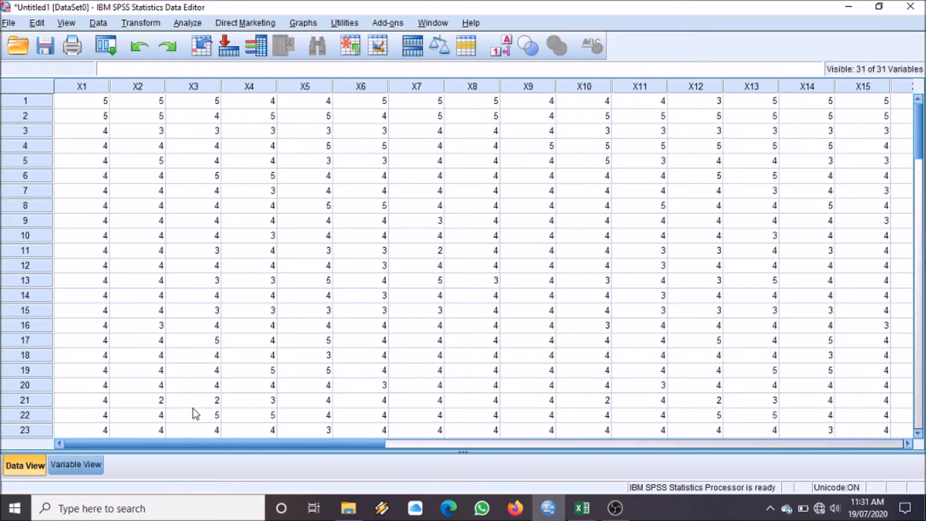
pyautogui.moveTo(213, 444); pyautogui.dragTo(380, 440)
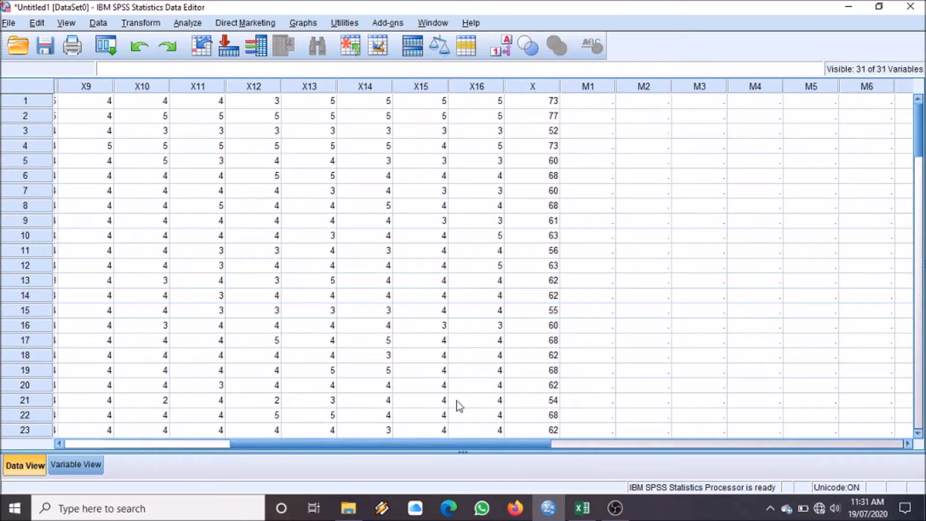
pyautogui.moveTo(456, 440); pyautogui.dragTo(597, 445)
# Switch to Excel and copy the M.1 to M.6 and total M values, C6:I103, from sheet M
pyautogui.click(582, 508)
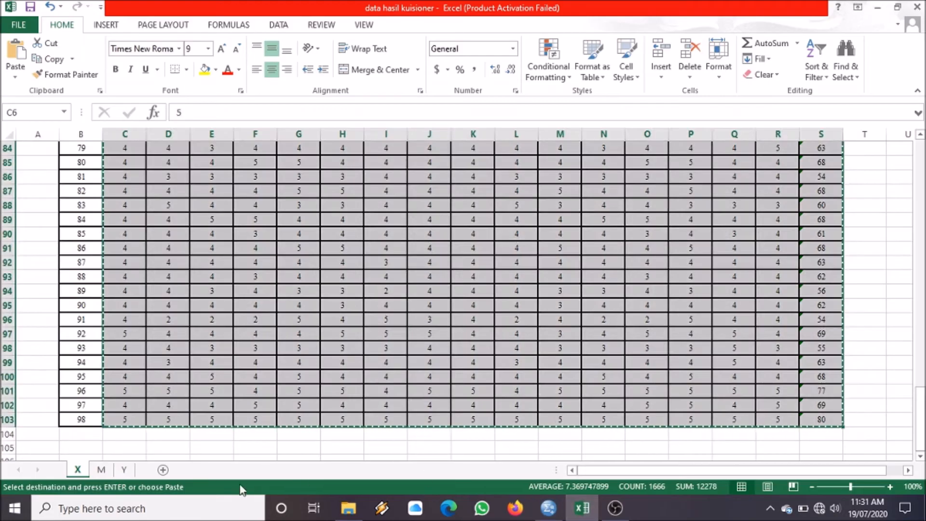
pyautogui.click(101, 469)
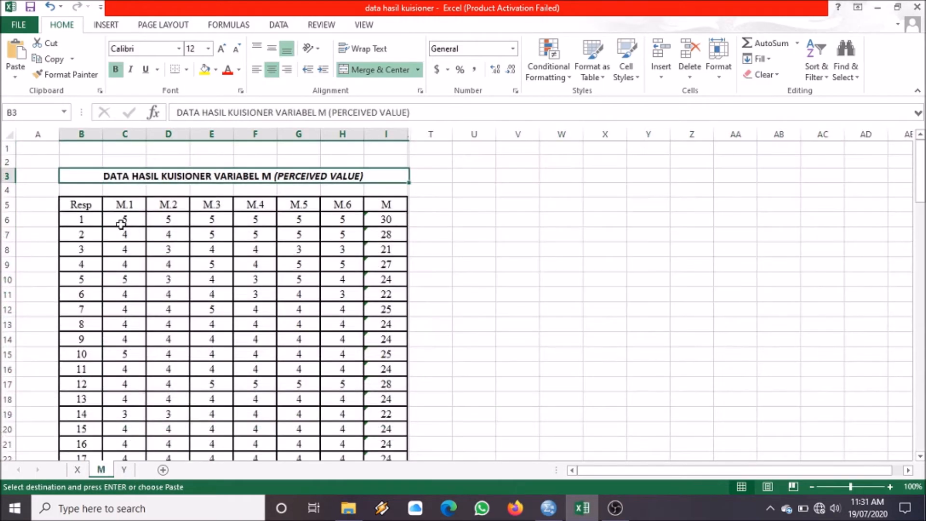
pyautogui.moveTo(121, 222); pyautogui.dragTo(376, 432)
pyautogui.hotkey('ctrl', 'c')
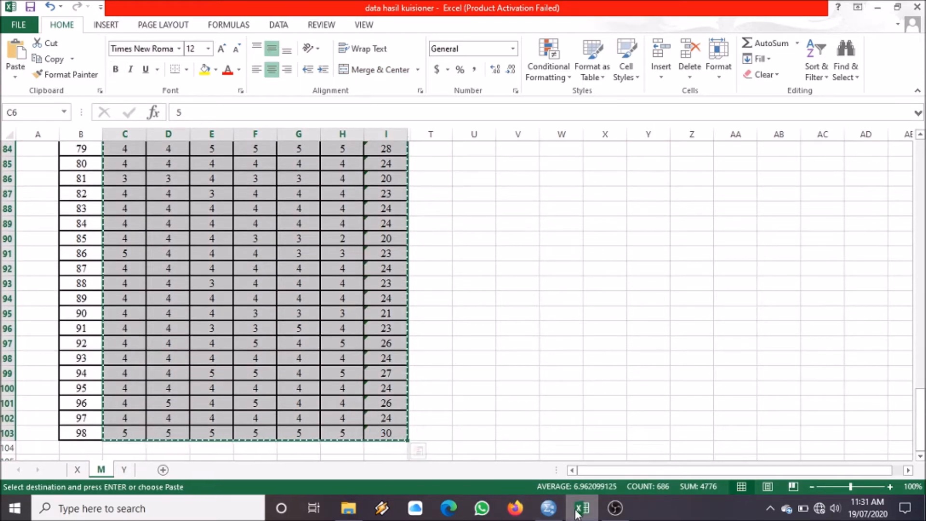
# Switch to the SPSS dataset and paste the copied M data starting at the first case of M1
pyautogui.click(549, 509)
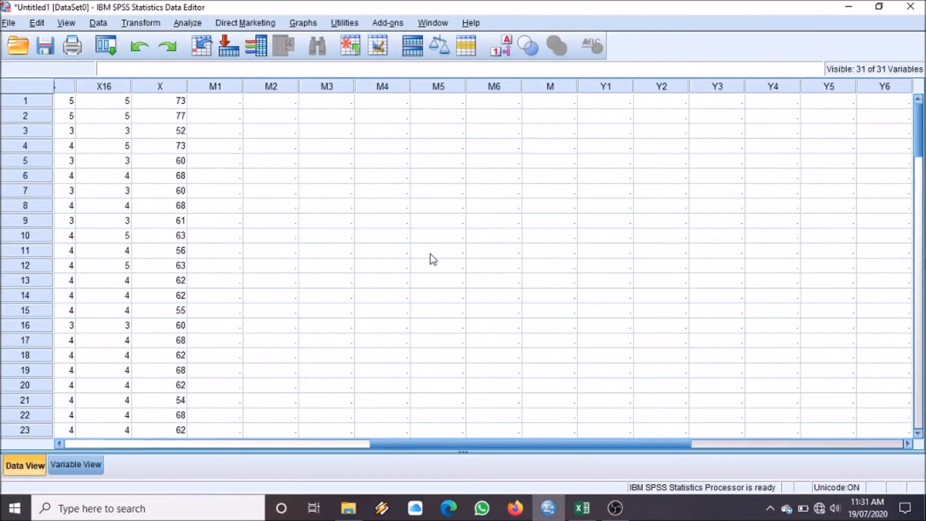
pyautogui.click(232, 101)
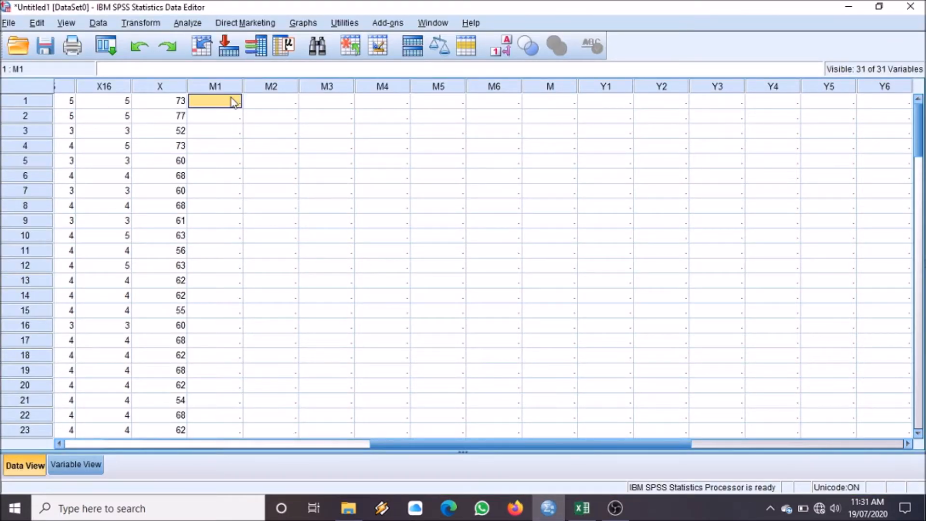
pyautogui.hotkey('ctrl', 'v')
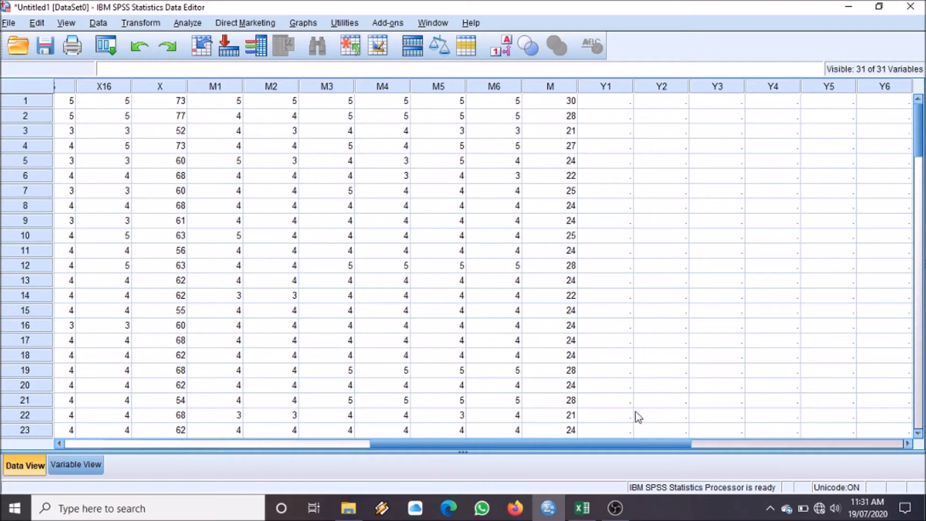
pyautogui.moveTo(639, 443); pyautogui.dragTo(730, 443)
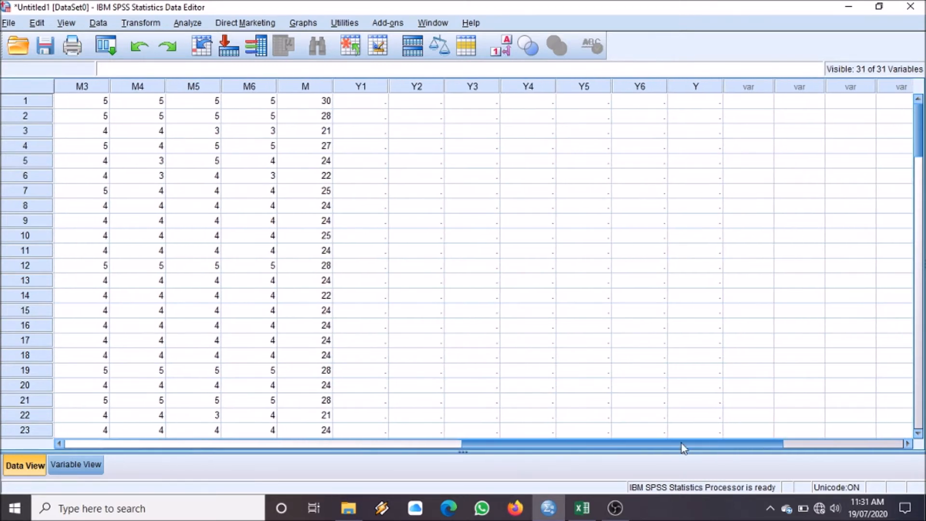
# Switch to Excel and copy the Y.1 to Y.6 and total Y values, C6:I103, from sheet Y
pyautogui.click(573, 516)
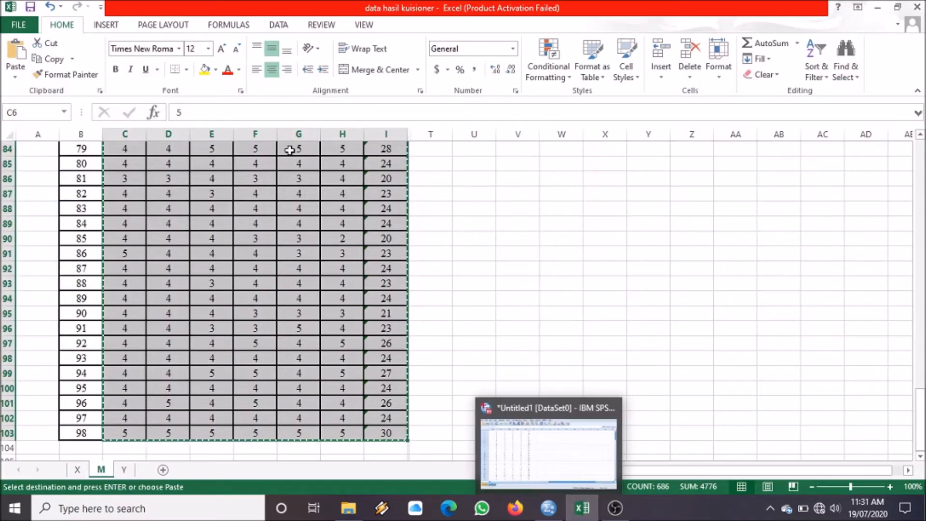
pyautogui.click(123, 470)
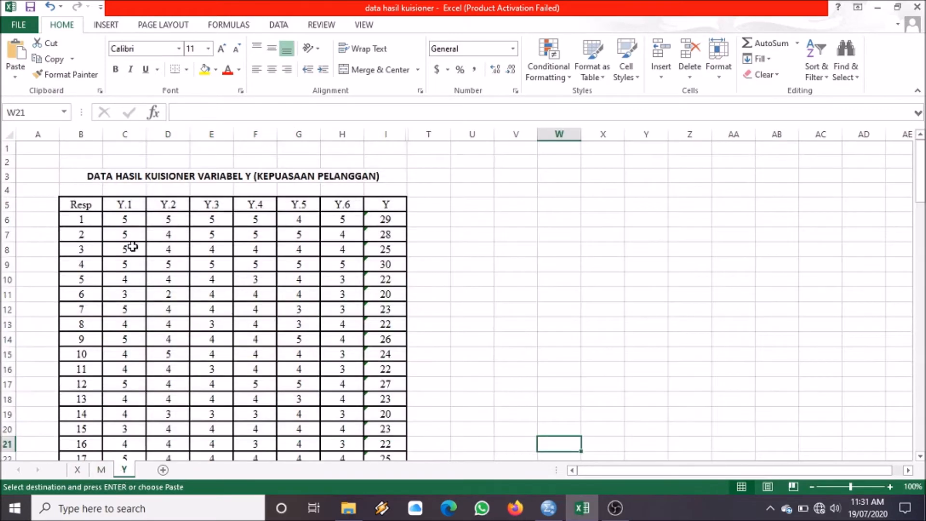
pyautogui.moveTo(121, 221); pyautogui.dragTo(387, 434)
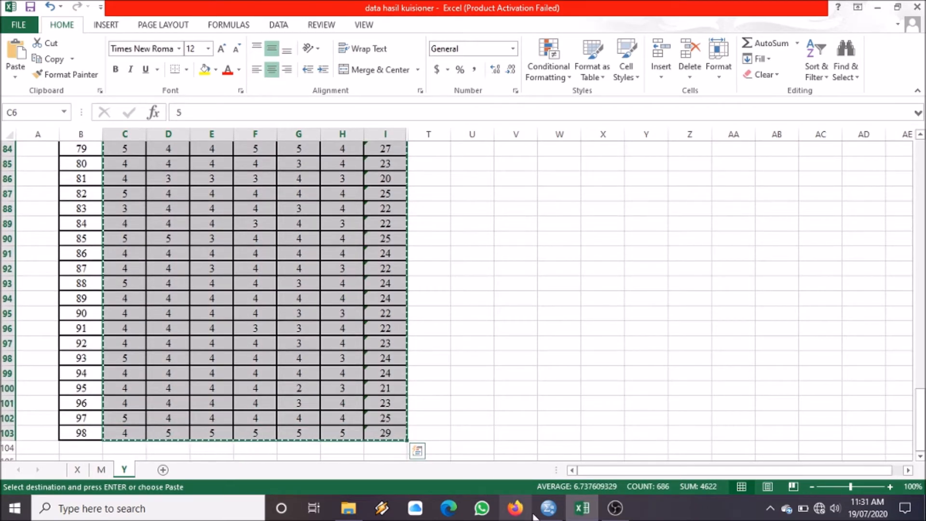
# Switch to the SPSS dataset and paste the copied Y data starting at the first case of Y1
pyautogui.click(548, 507)
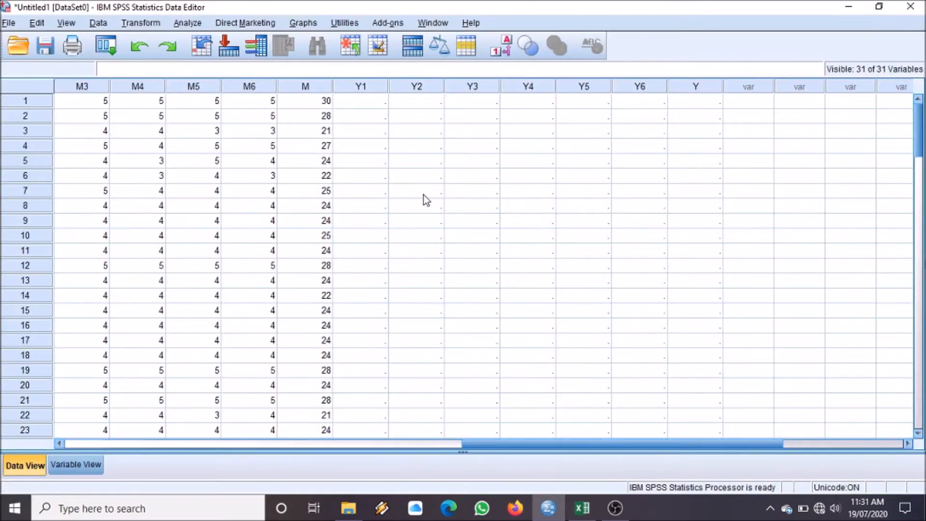
pyautogui.click(371, 103)
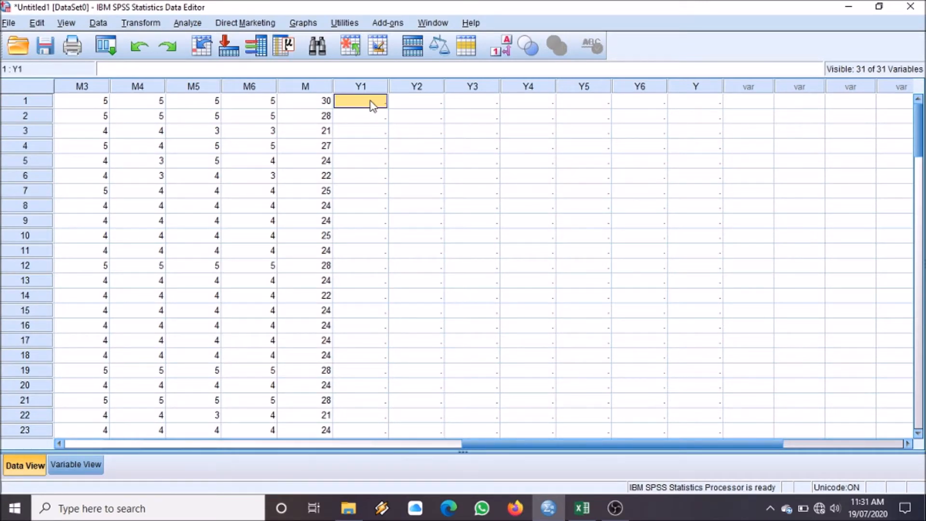
pyautogui.hotkey('ctrl', 'v')
pyautogui.moveTo(481, 443); pyautogui.dragTo(73, 444)
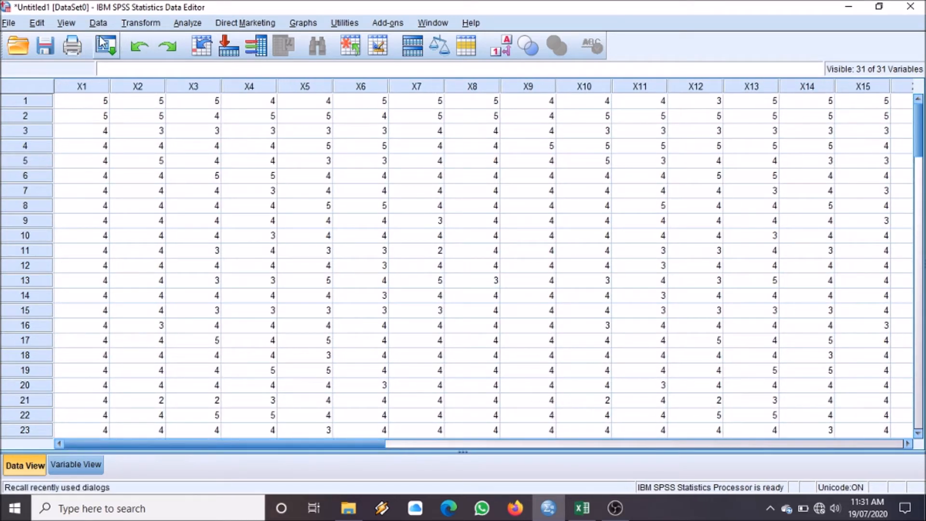
# Run a two-tailed Pearson bivariate correlation on X1 to X16 and the total X, and review the correlation table
pyautogui.click(192, 23)
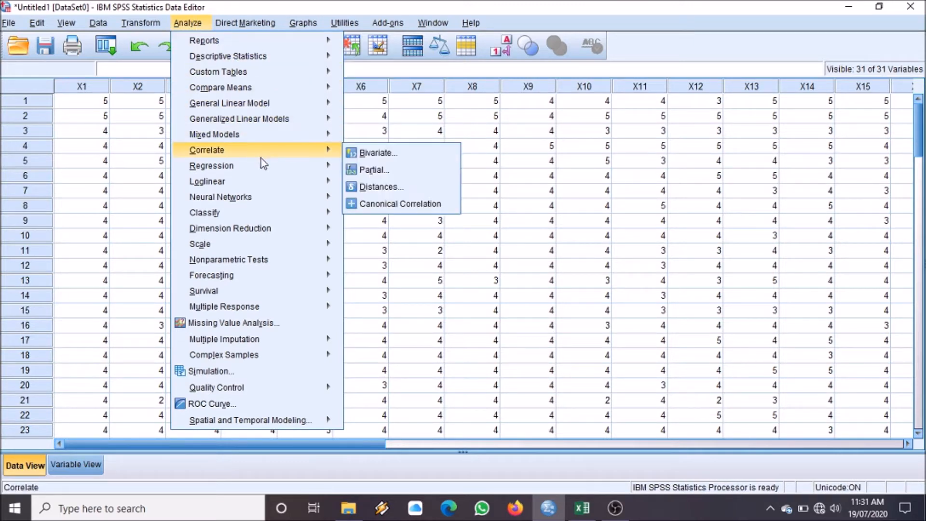
pyautogui.moveTo(269, 155)
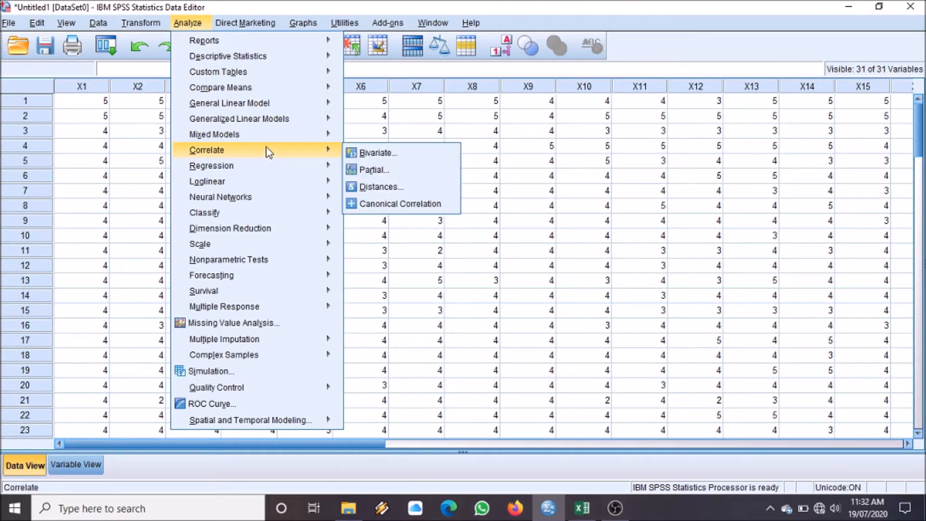
pyautogui.click(363, 153)
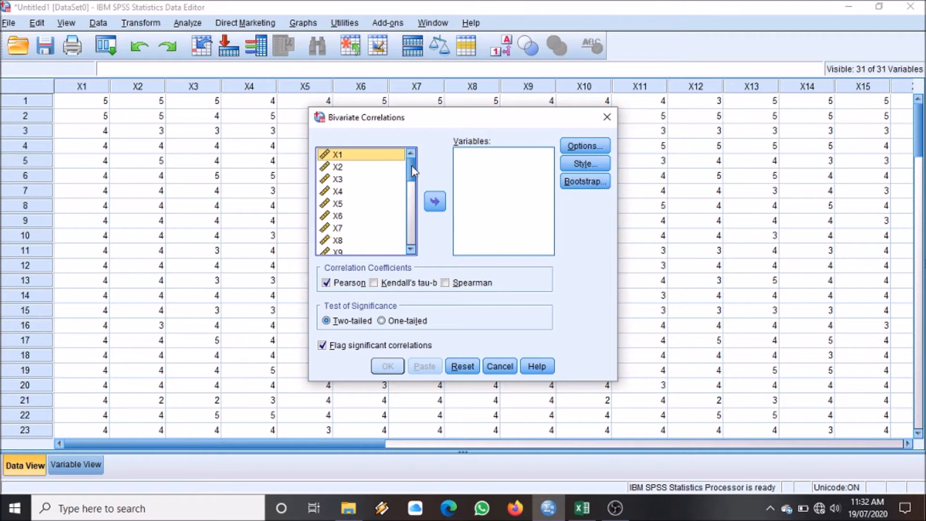
pyautogui.moveTo(411, 170); pyautogui.dragTo(386, 212)
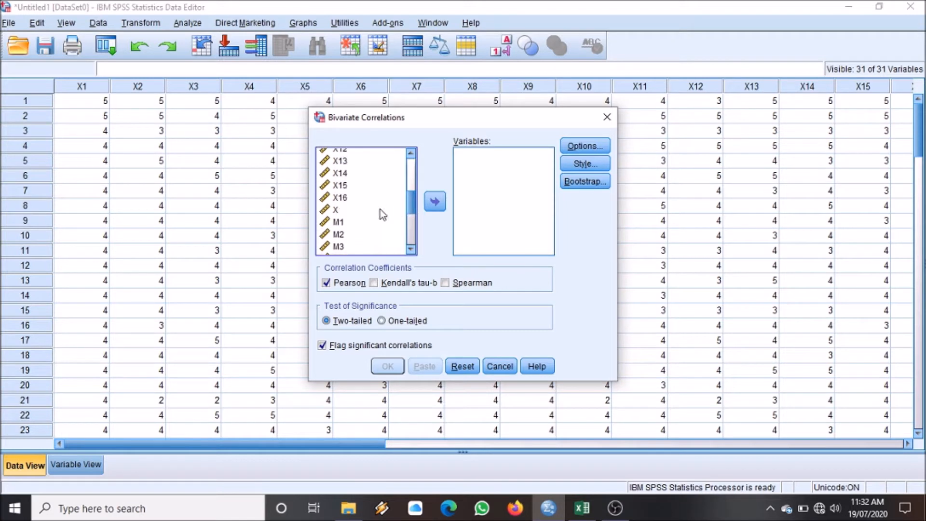
pyautogui.keyDown('shift'); pyautogui.click(349, 213); pyautogui.keyUp('shift')
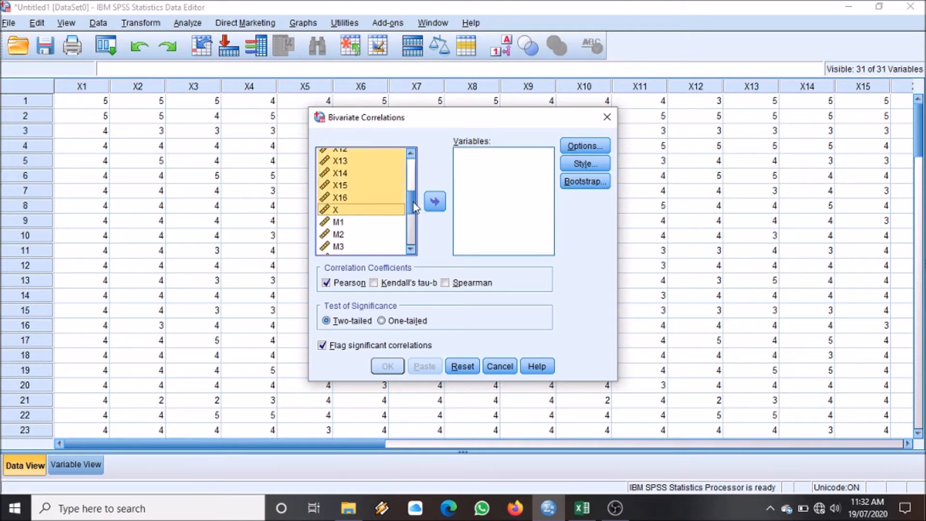
pyautogui.click(434, 203)
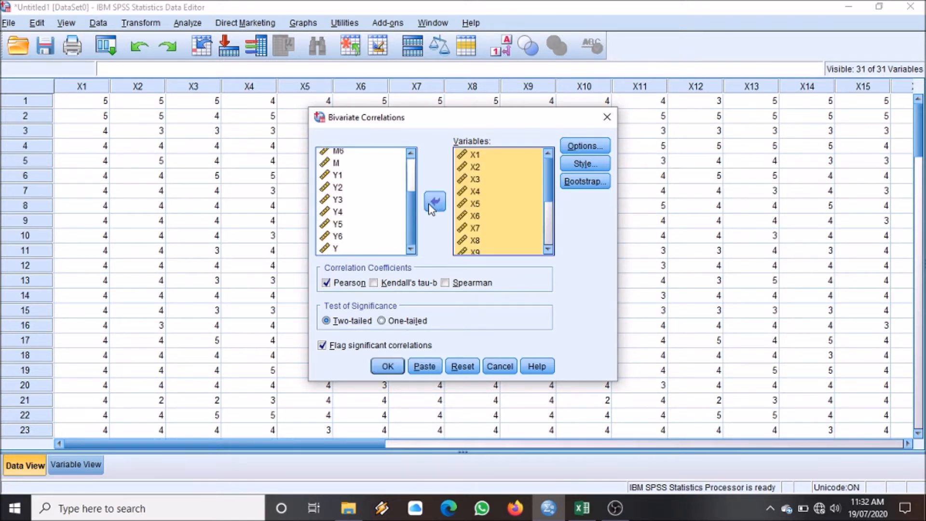
pyautogui.click(379, 371)
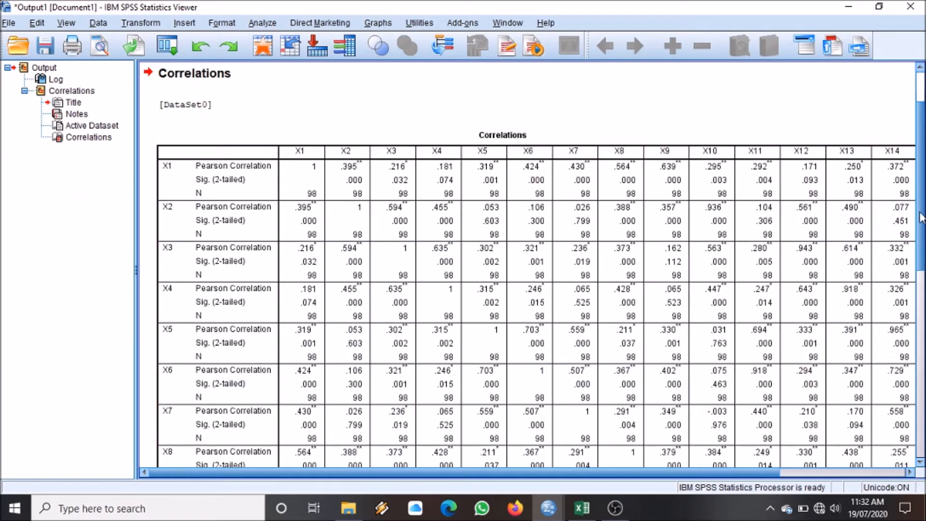
pyautogui.scroll(-5, 916, 281)
pyautogui.scroll(-8, 916, 281)
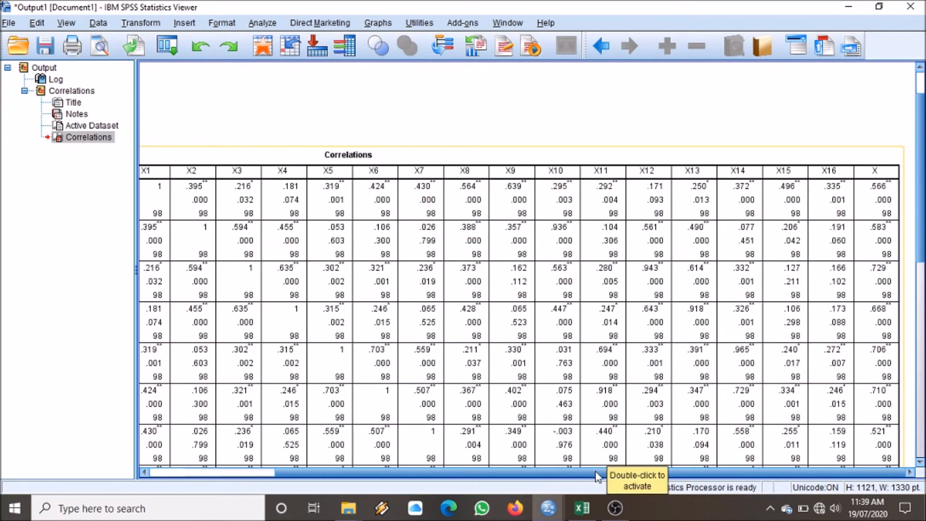
# Examine the correlations and significance values of X1 to X16 against the total X in the correlation table
pyautogui.moveTo(592, 472); pyautogui.dragTo(436, 479)
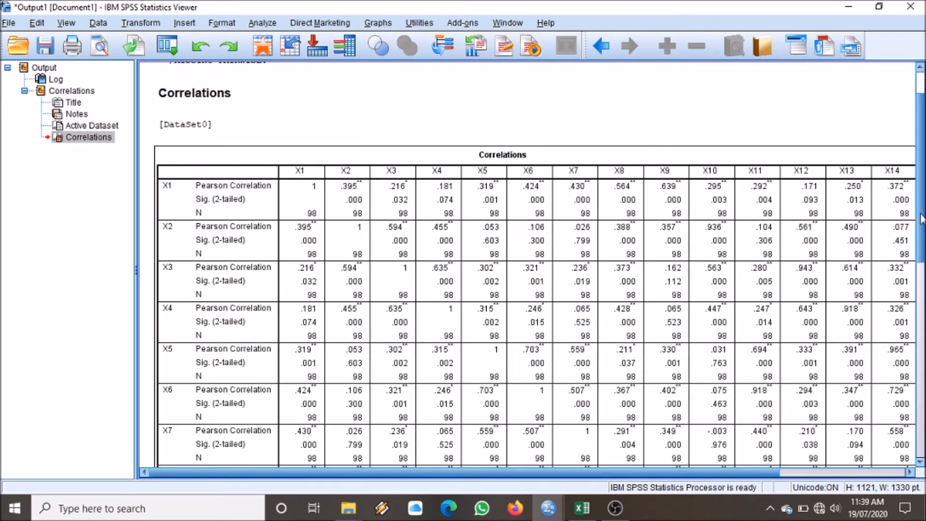
pyautogui.scroll(-2, 550, 419)
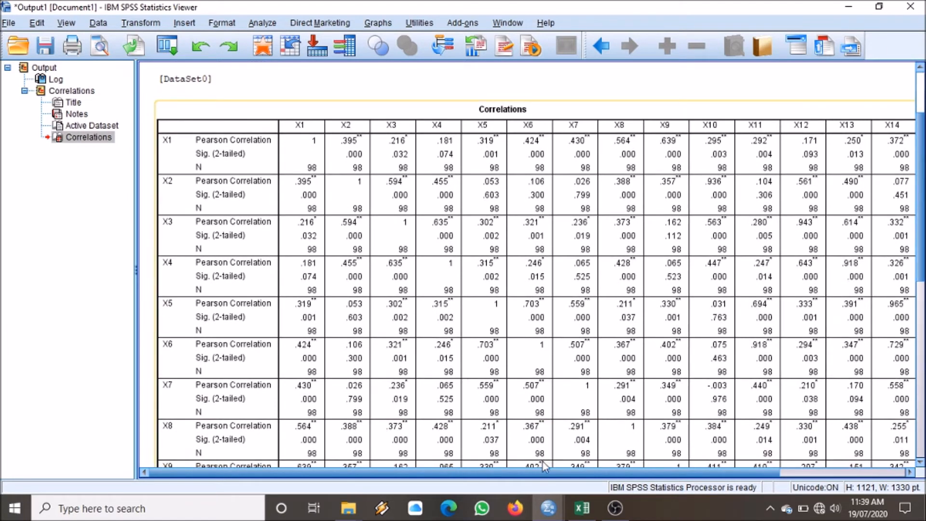
pyautogui.moveTo(545, 473); pyautogui.dragTo(689, 472)
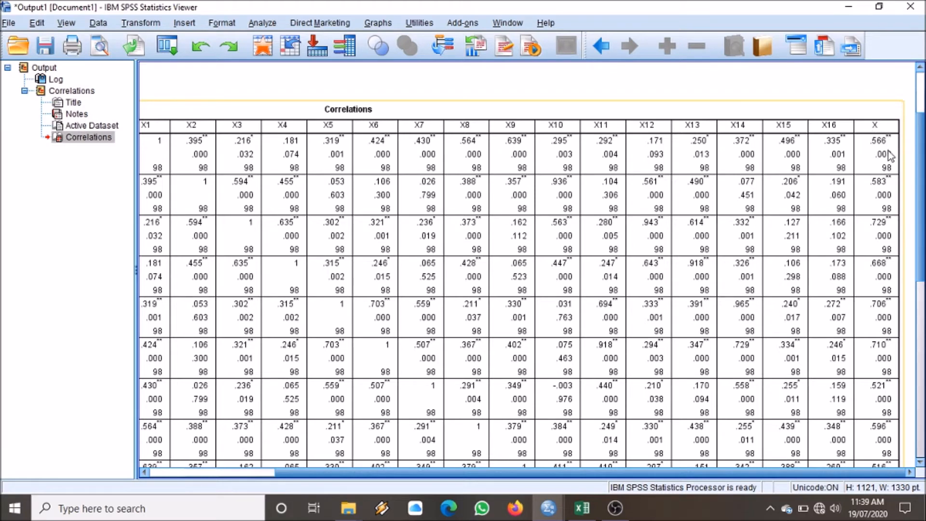
pyautogui.moveTo(738, 472); pyautogui.dragTo(817, 458)
pyautogui.moveTo(922, 213); pyautogui.dragTo(921, 193)
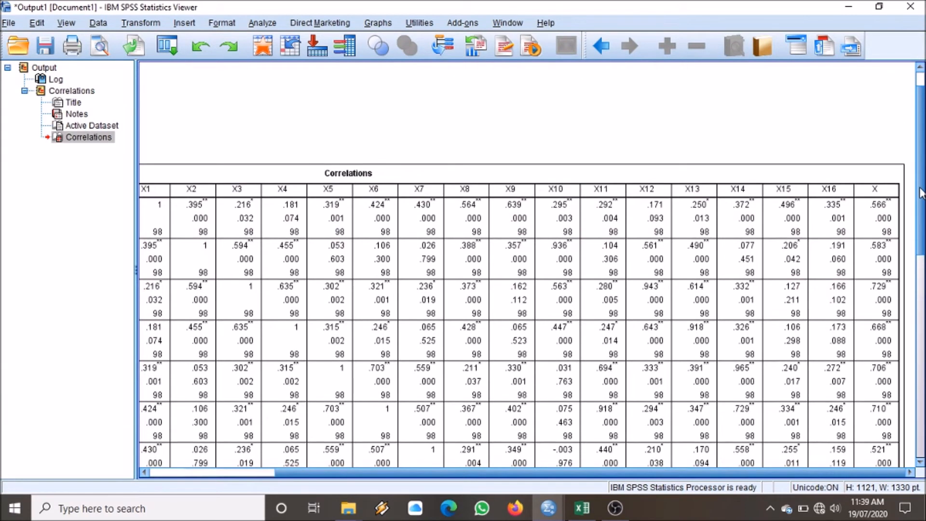
pyautogui.scroll(1, 508, 210)
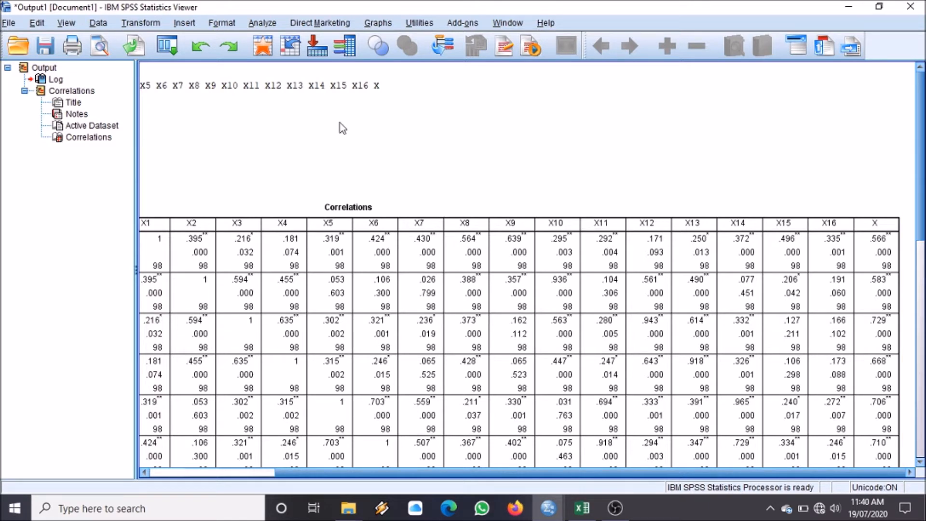
# Clear the previous bivariate correlation setup and run a two-tailed Pearson correlation on M1 to M6 and the total M
pyautogui.click(263, 23)
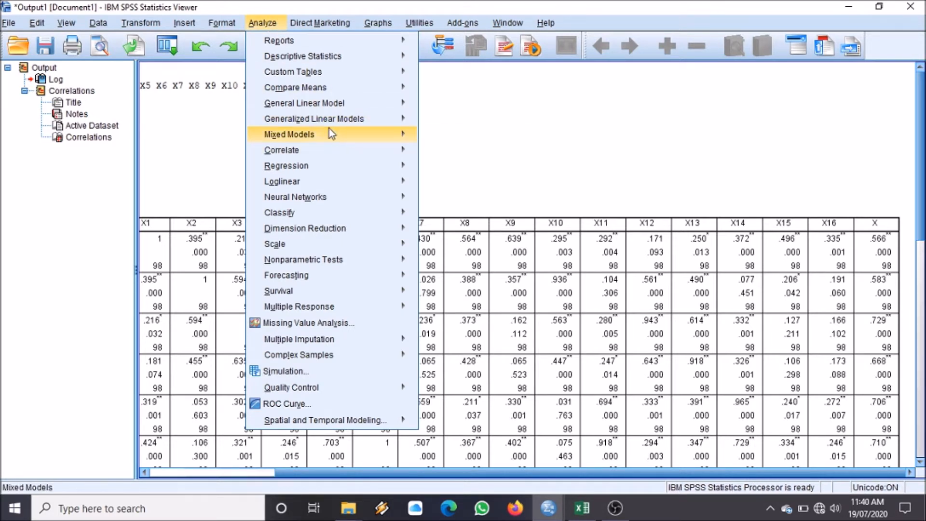
pyautogui.moveTo(317, 154)
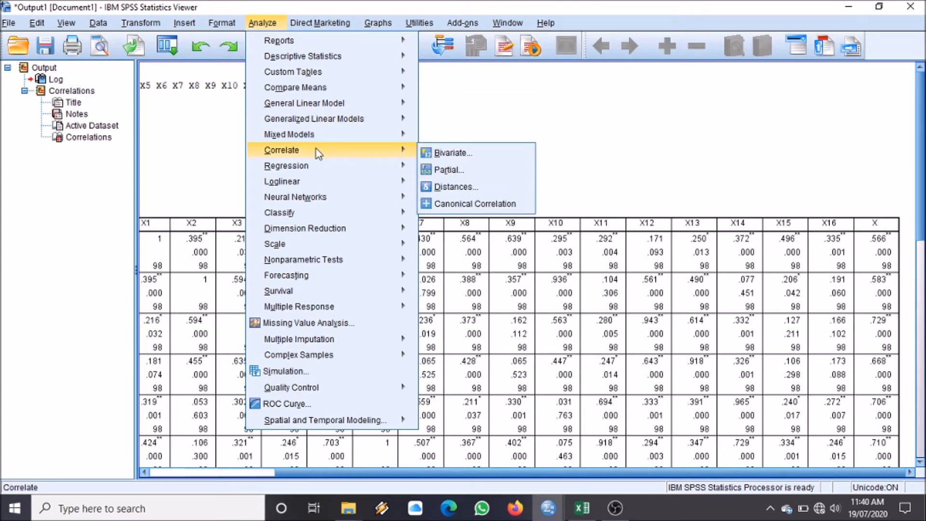
pyautogui.click(444, 152)
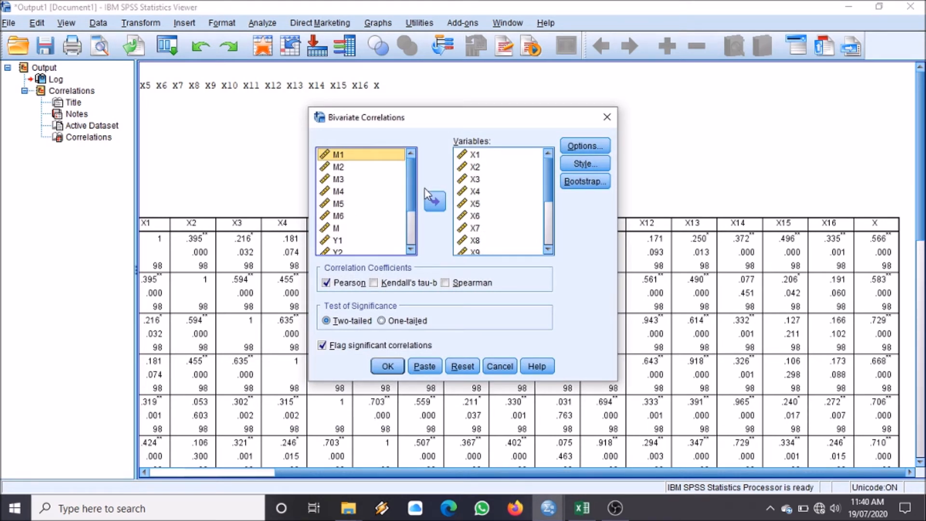
pyautogui.click(462, 366)
pyautogui.moveTo(410, 179); pyautogui.dragTo(416, 219)
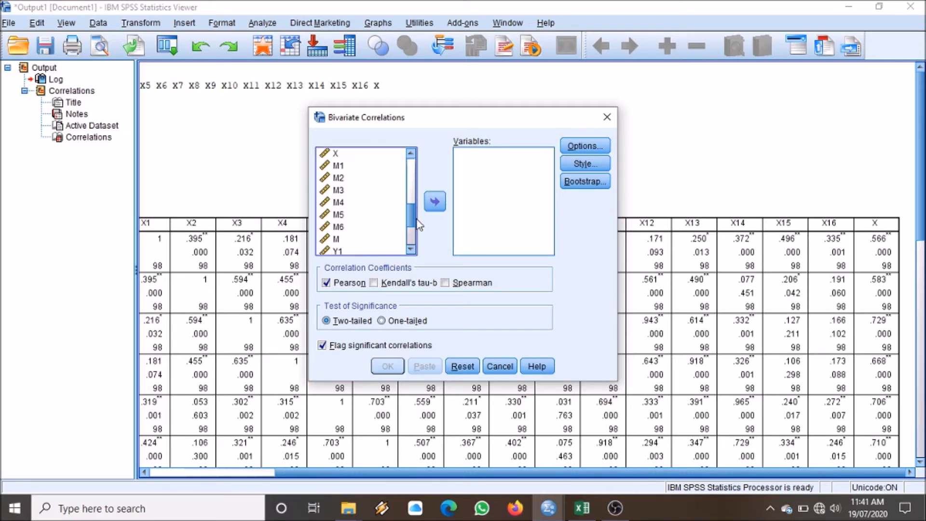
pyautogui.click(339, 166)
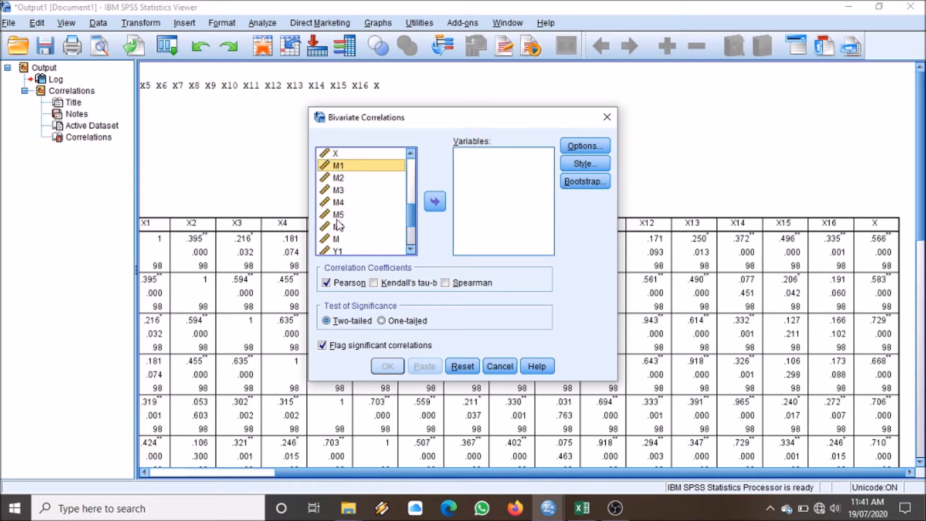
pyautogui.keyDown('shift'); pyautogui.click(337, 240); pyautogui.keyUp('shift')
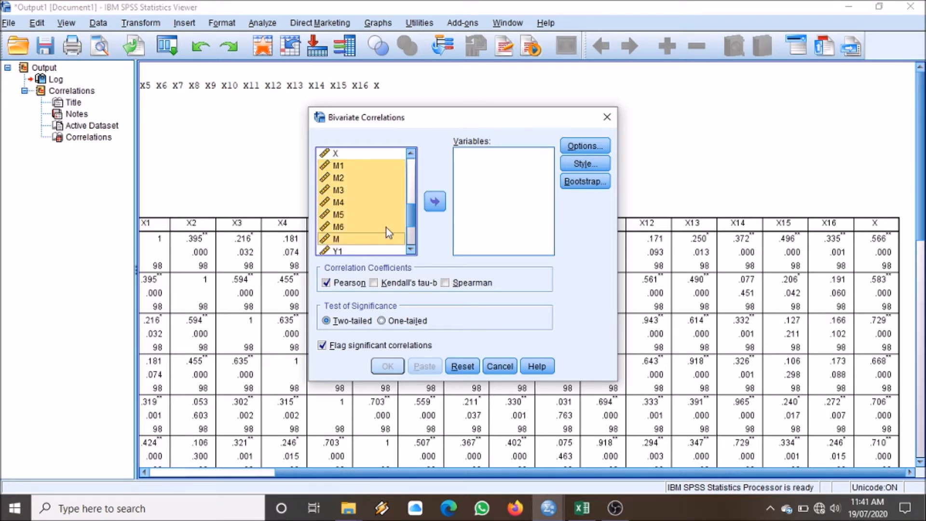
pyautogui.click(435, 202)
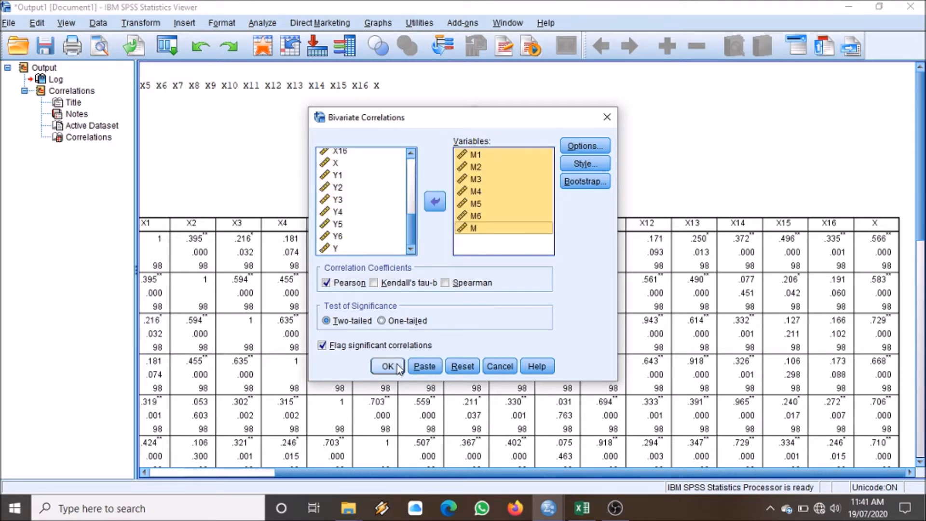
pyautogui.click(397, 365)
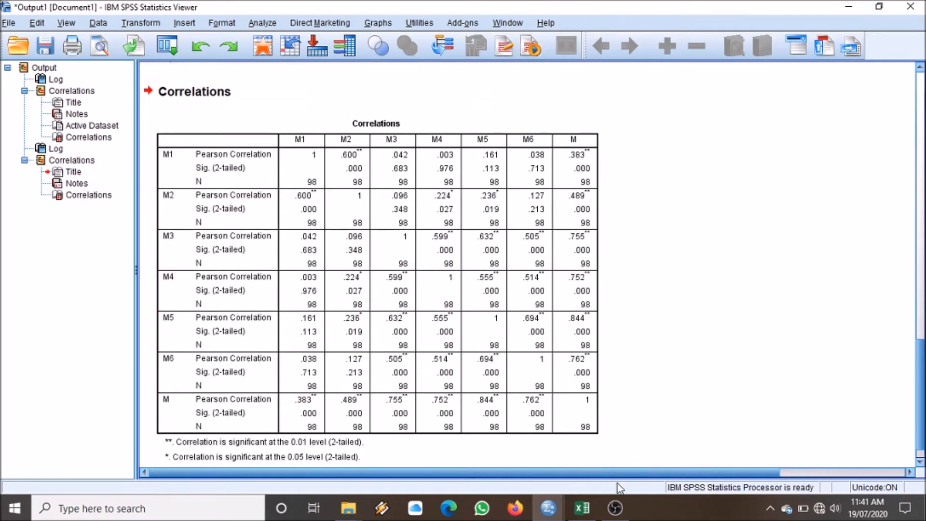
pyautogui.moveTo(602, 471); pyautogui.dragTo(562, 481)
# Reset the bivariate correlation settings and run a two-tailed Pearson correlation on Y1 to Y6 and the total Y
pyautogui.click(258, 25)
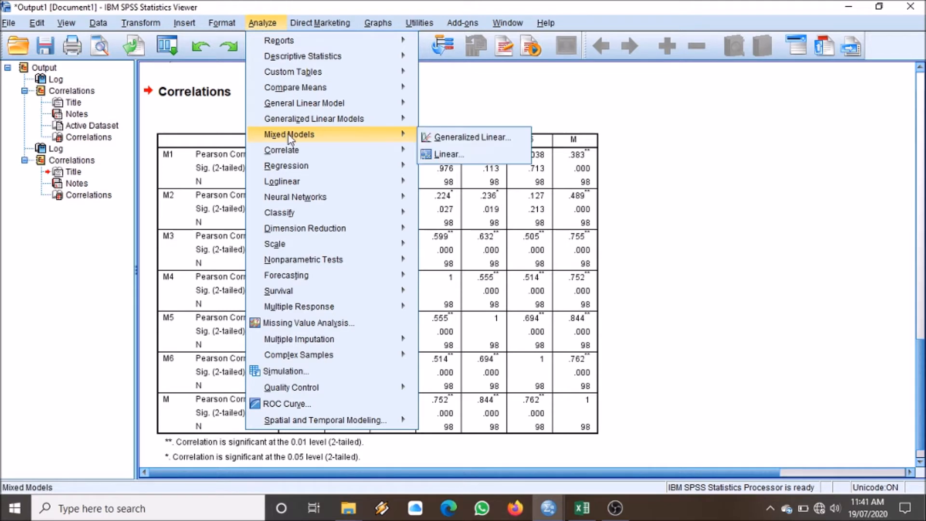
pyautogui.moveTo(309, 152)
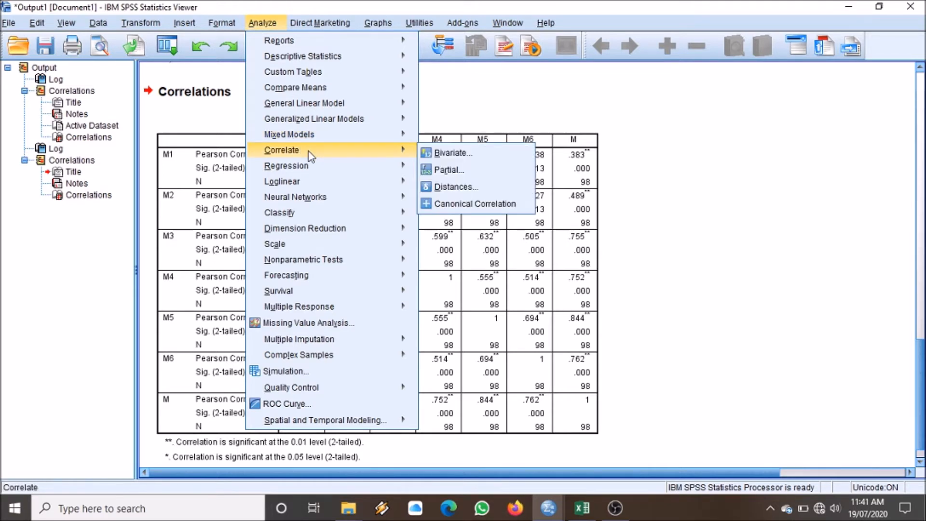
pyautogui.click(434, 159)
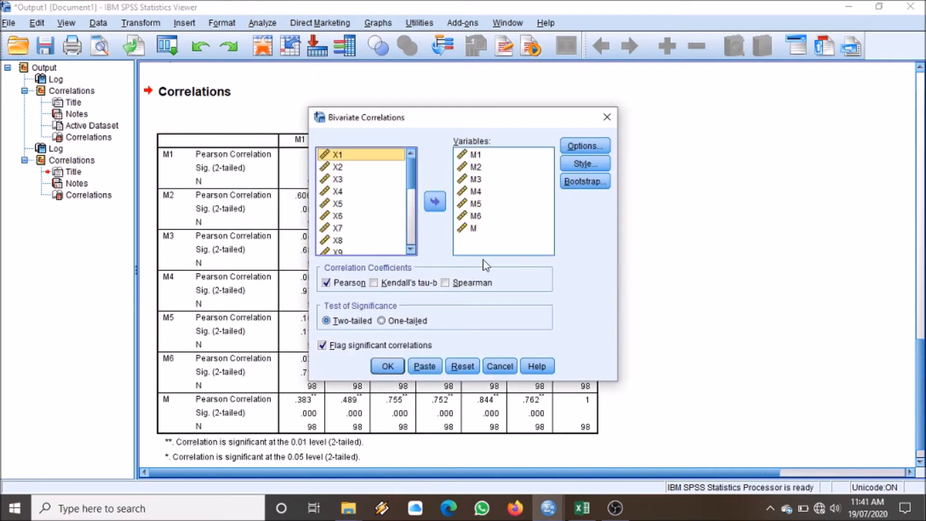
pyautogui.click(456, 368)
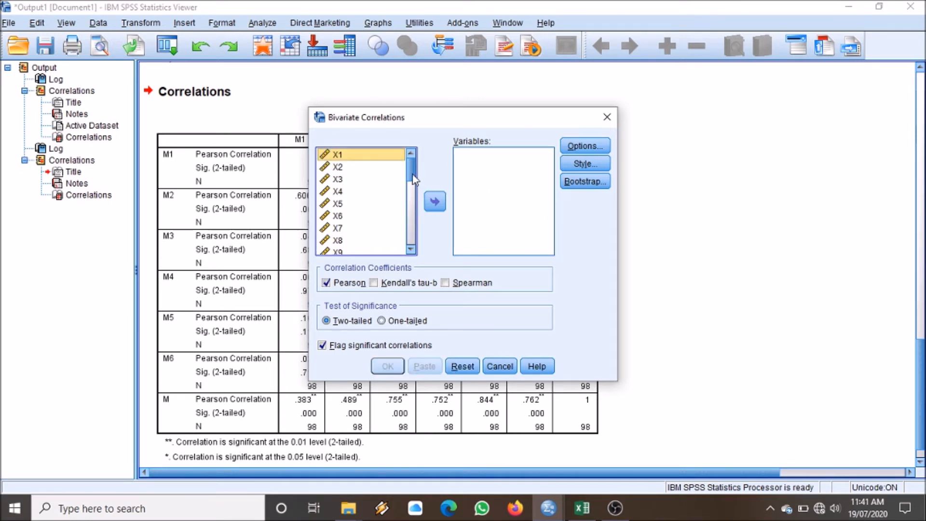
pyautogui.moveTo(412, 175); pyautogui.dragTo(412, 238)
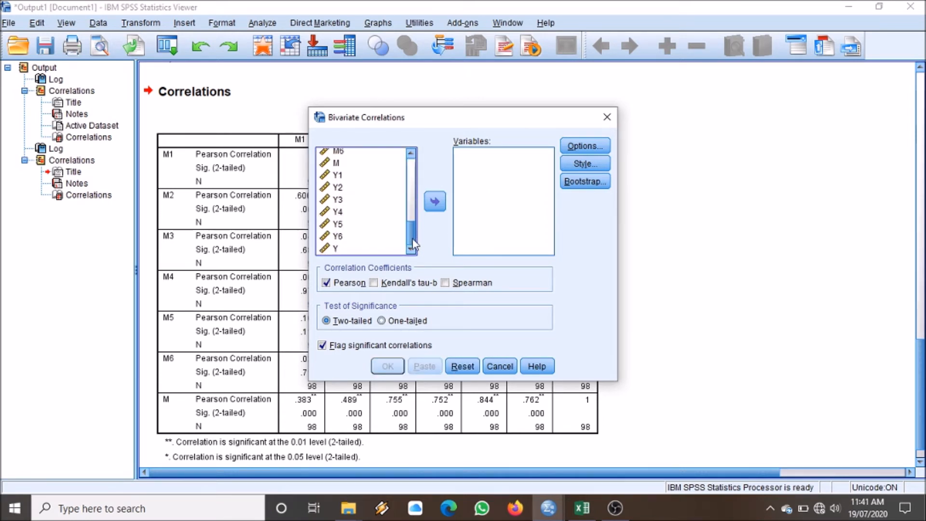
pyautogui.click(348, 178)
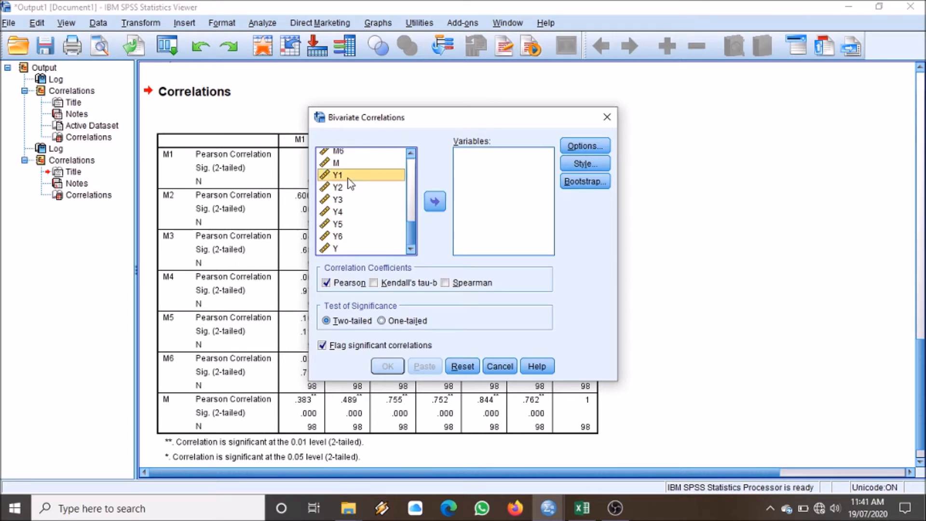
pyautogui.keyDown('shift'); pyautogui.click(337, 251); pyautogui.keyUp('shift')
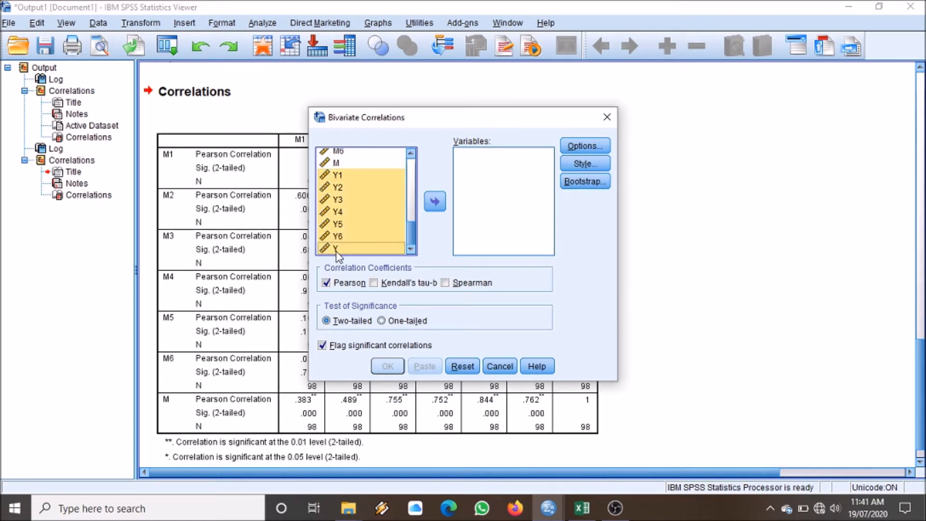
pyautogui.click(436, 205)
pyautogui.click(396, 368)
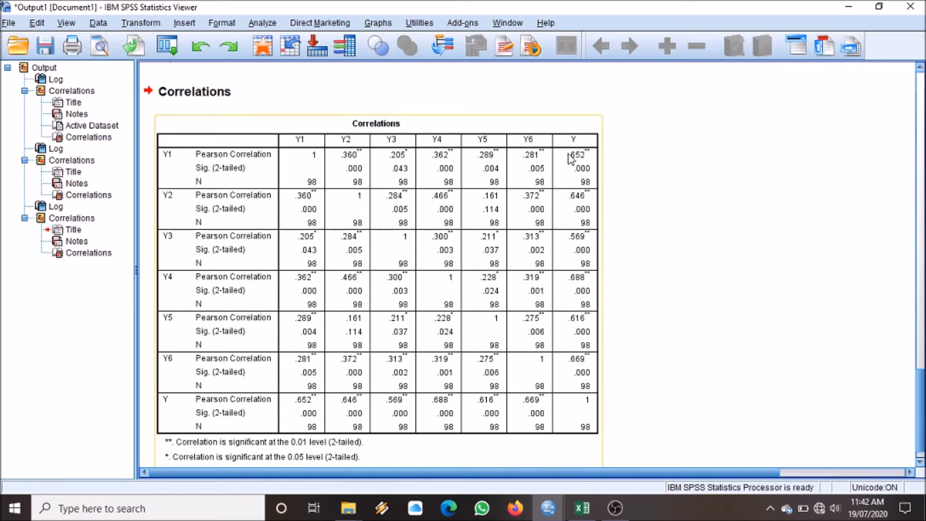
pyautogui.moveTo(625, 510)
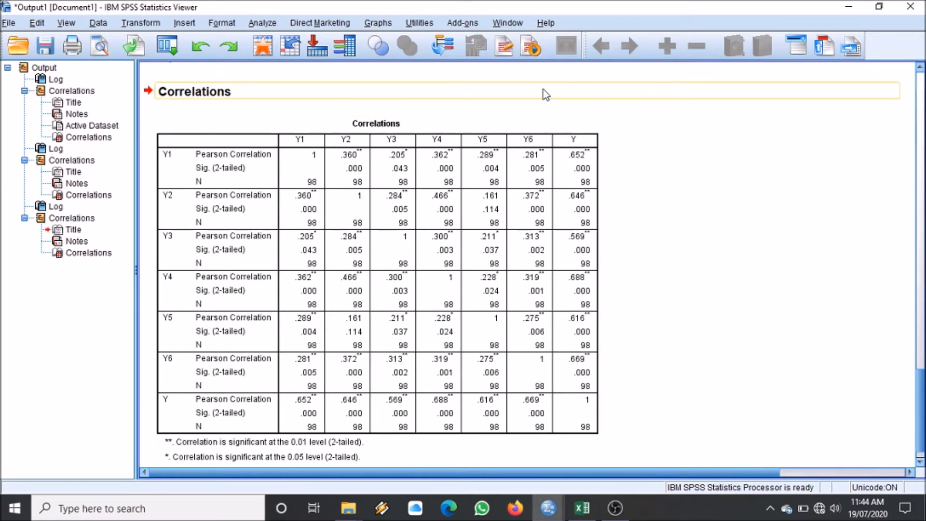
# Set up a reliability analysis with X1 to X16 as the items, leaving out the total X
pyautogui.click(264, 23)
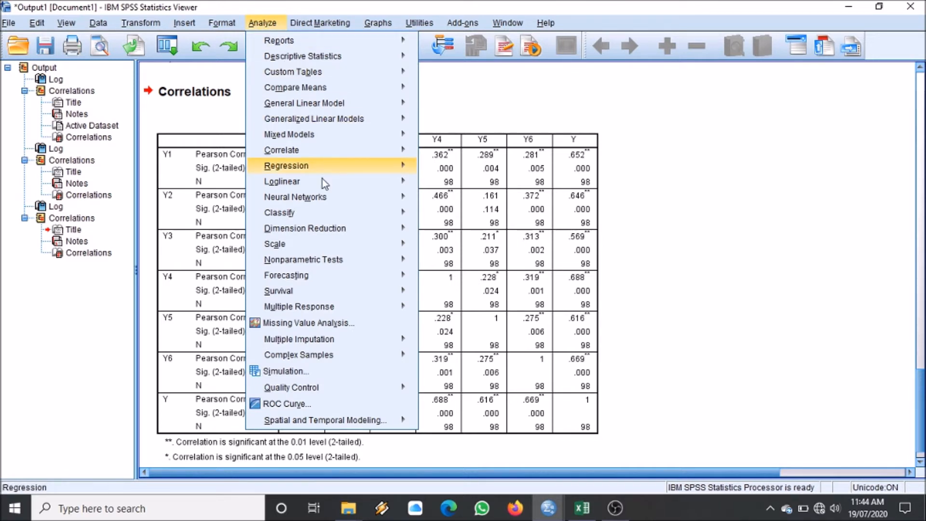
pyautogui.moveTo(342, 249)
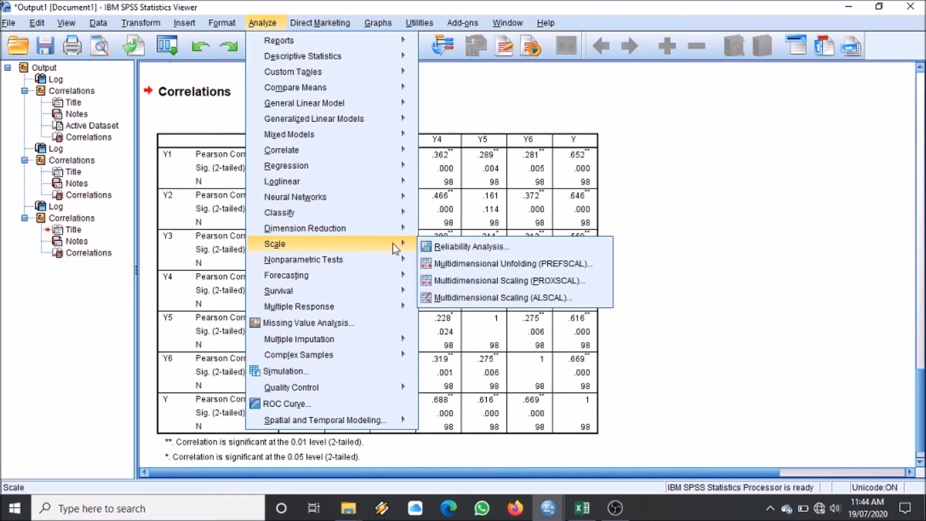
pyautogui.click(439, 248)
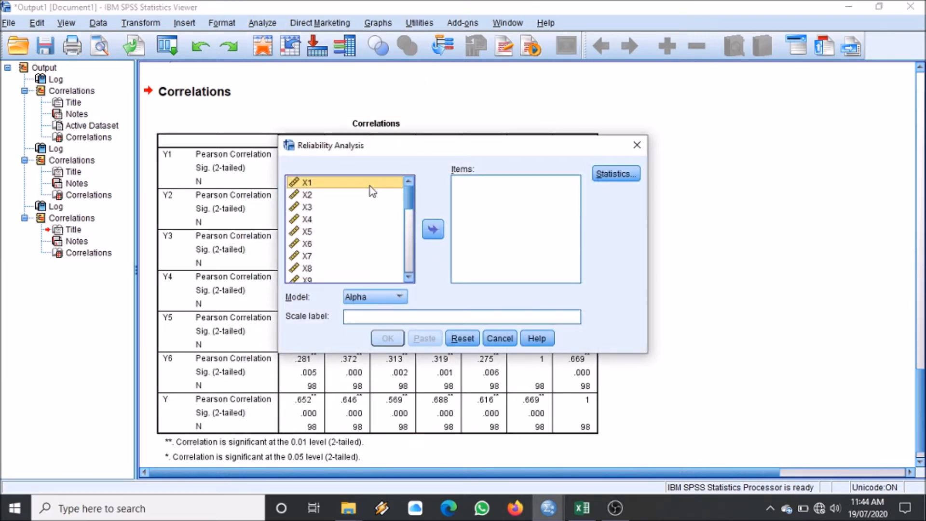
pyautogui.moveTo(409, 211); pyautogui.dragTo(410, 231)
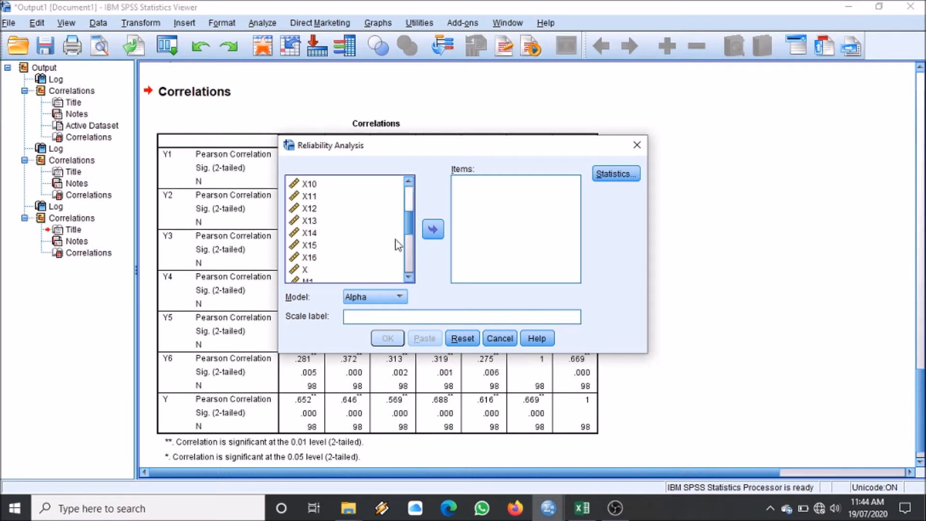
pyautogui.keyDown('shift'); pyautogui.click(313, 259); pyautogui.keyUp('shift')
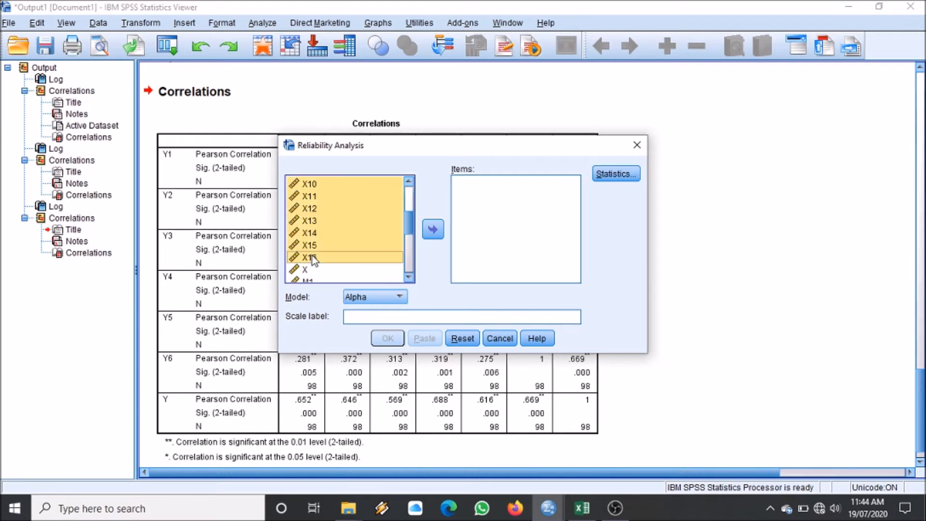
pyautogui.click(433, 231)
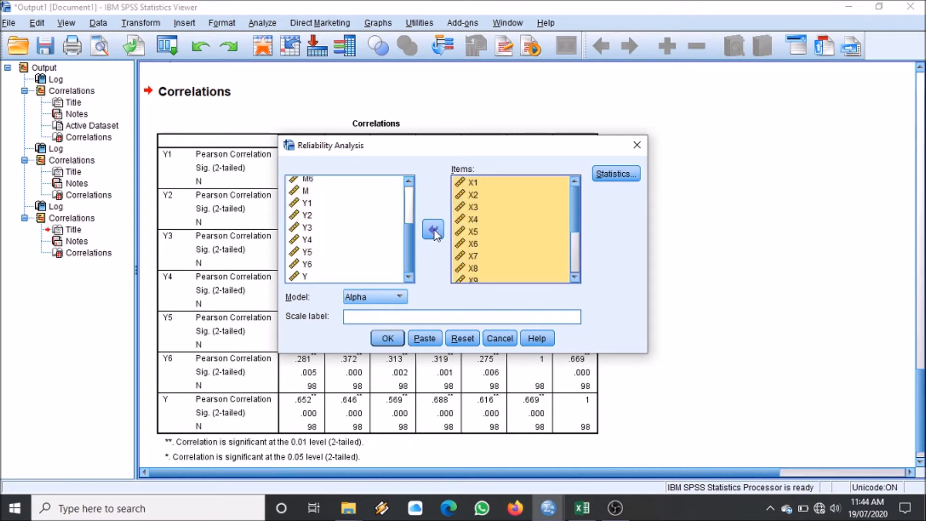
# Include the scale if item deleted descriptives, run the X reliability analysis and review the Cronbach's Alpha and item-total tables
pyautogui.click(608, 178)
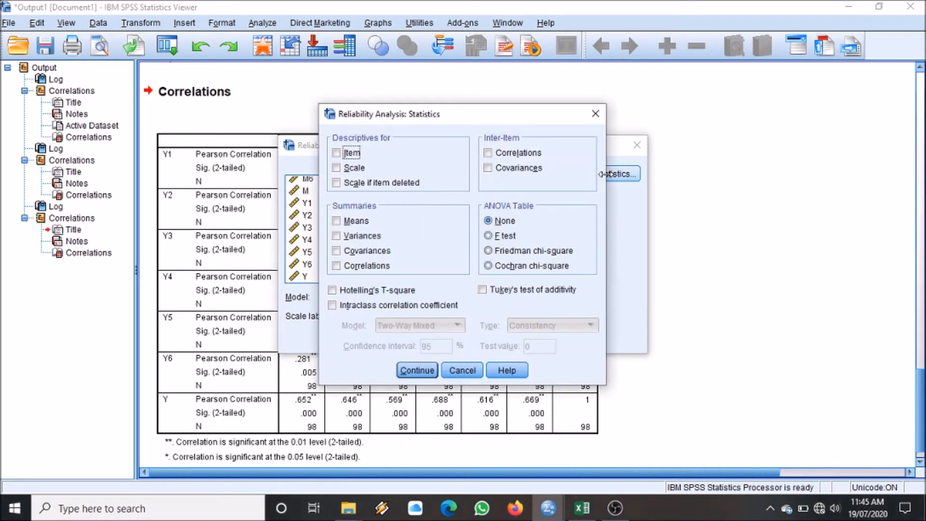
pyautogui.click(336, 183)
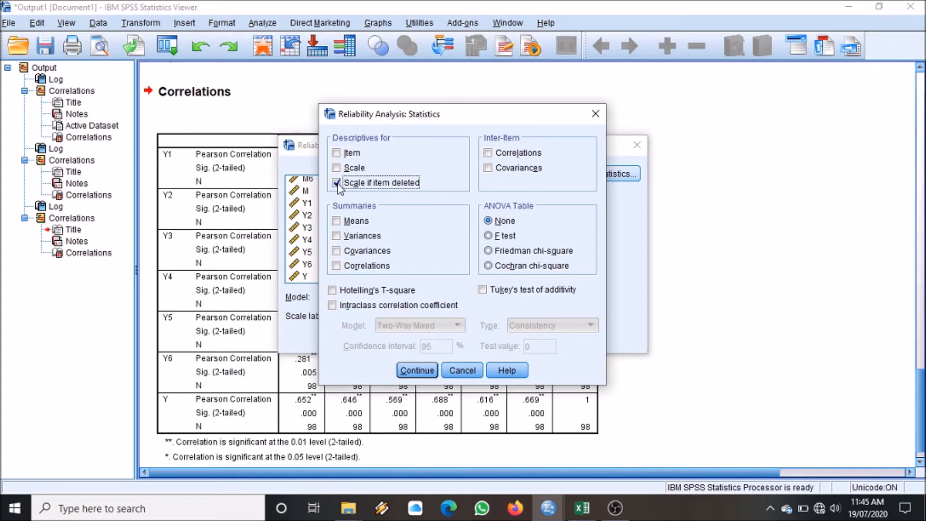
pyautogui.click(415, 370)
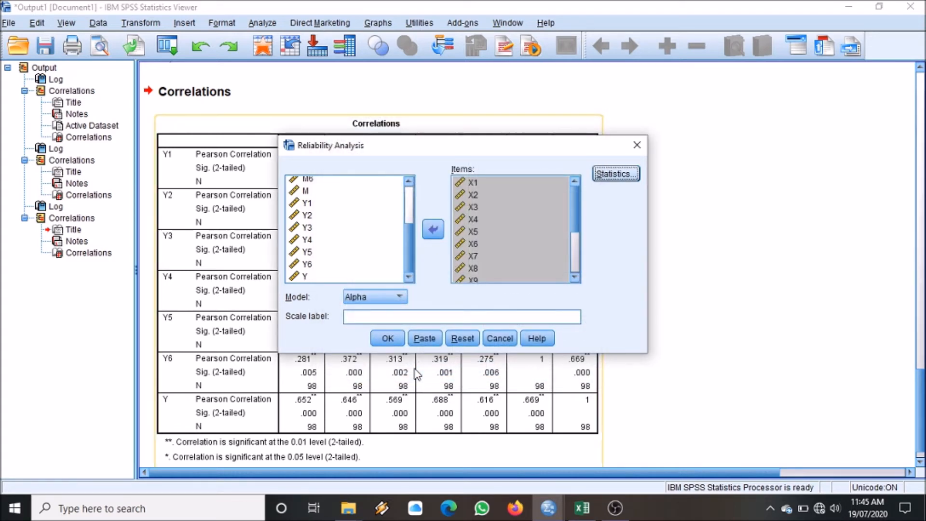
pyautogui.click(386, 339)
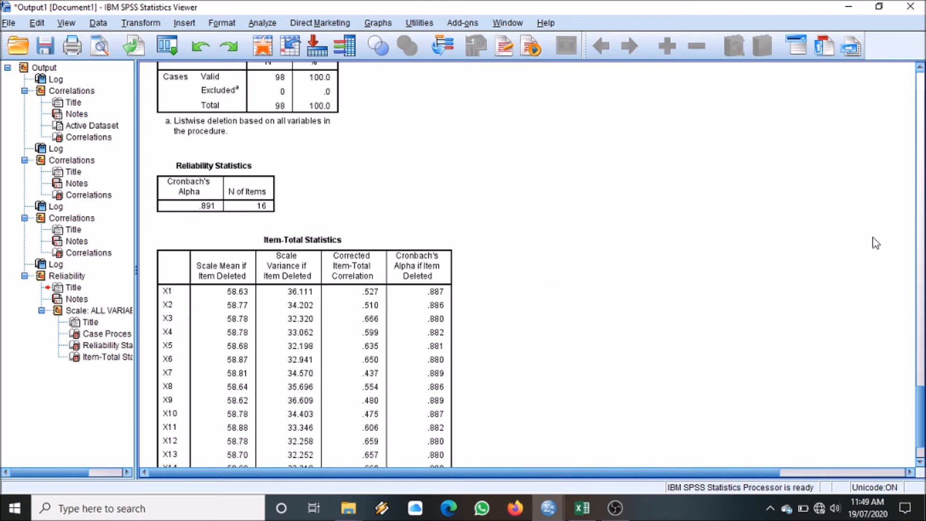
pyautogui.scroll(1, 922, 402)
pyautogui.scroll(1, 922, 403)
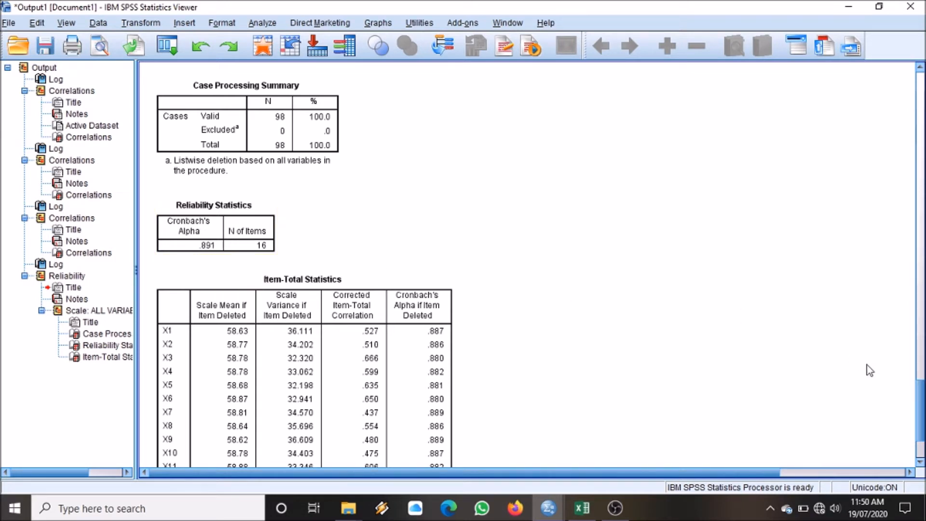
pyautogui.moveTo(915, 394); pyautogui.dragTo(922, 416)
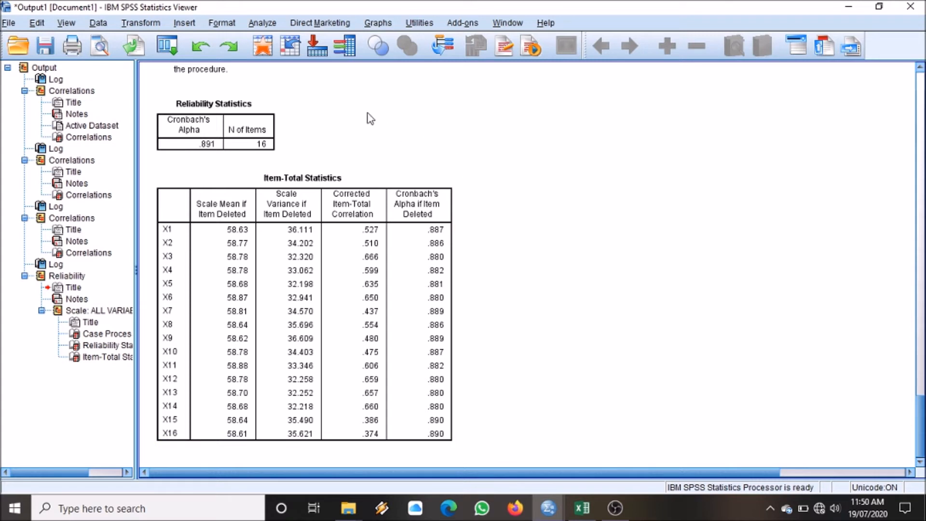
# Reset the previous reliability analysis setup and add M1 to M6 as the items, leaving out the total M
pyautogui.click(264, 24)
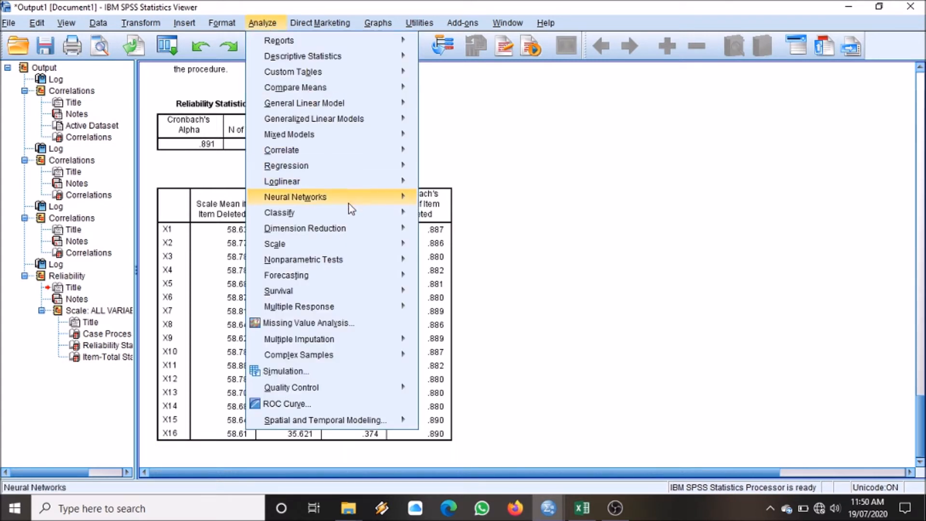
pyautogui.moveTo(352, 230)
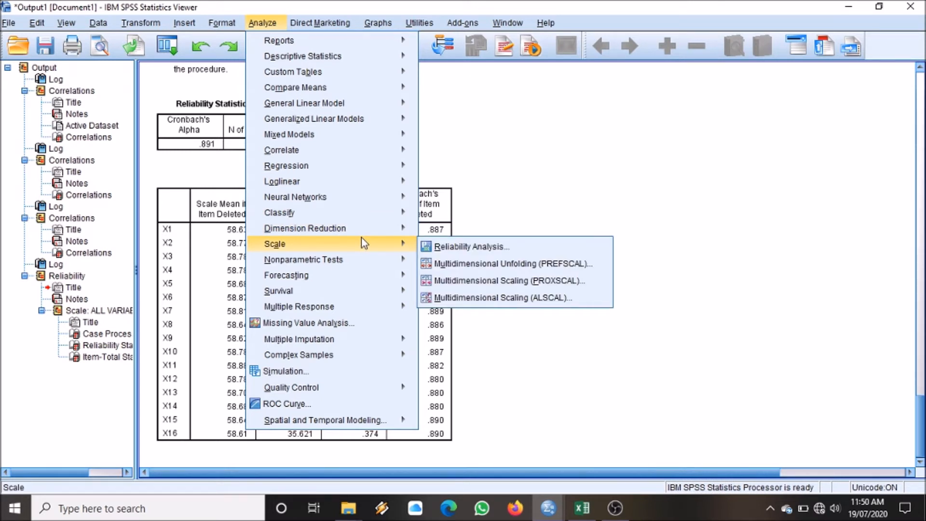
pyautogui.click(436, 247)
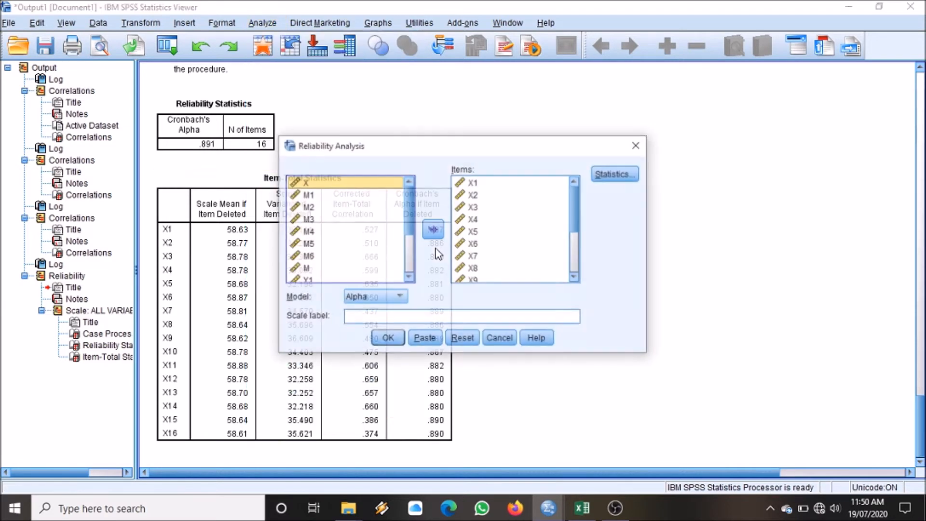
pyautogui.click(468, 339)
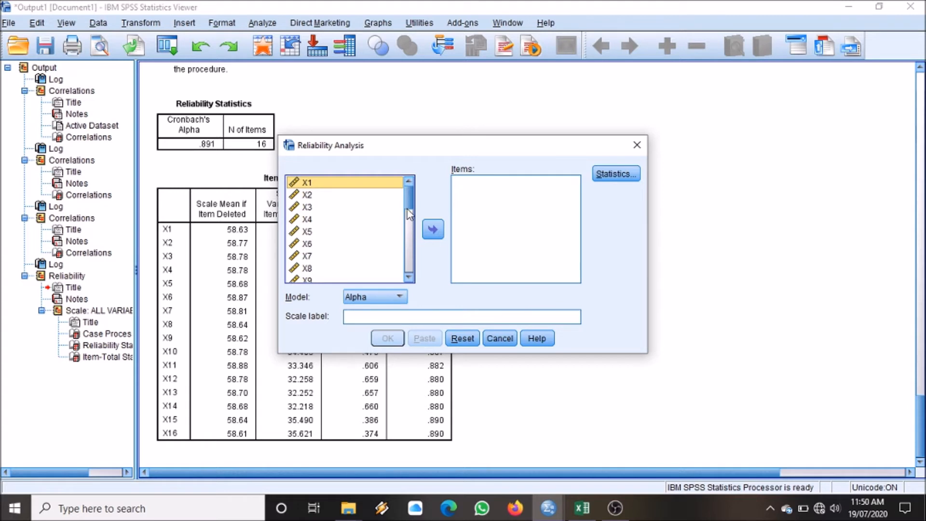
pyautogui.moveTo(408, 203); pyautogui.dragTo(413, 251)
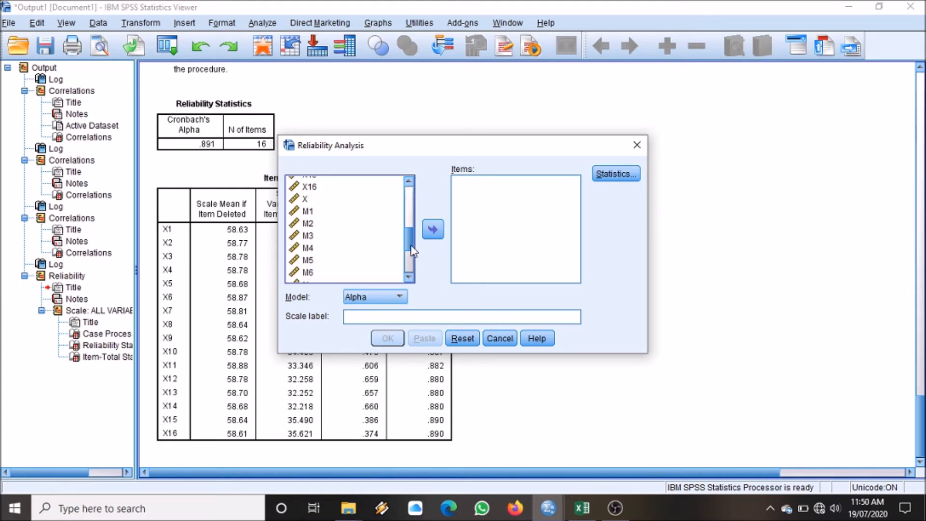
pyautogui.click(300, 213)
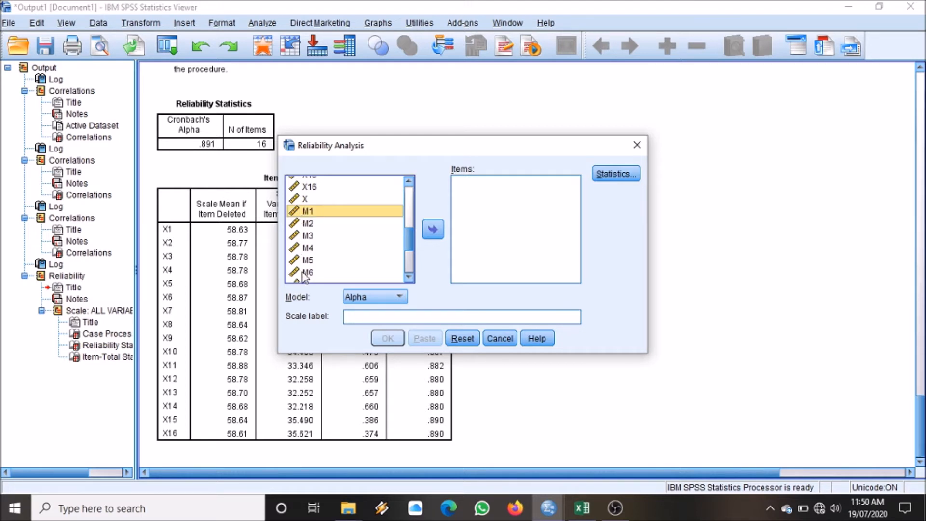
pyautogui.keyDown('shift'); pyautogui.click(305, 272); pyautogui.keyUp('shift')
pyautogui.click(434, 232)
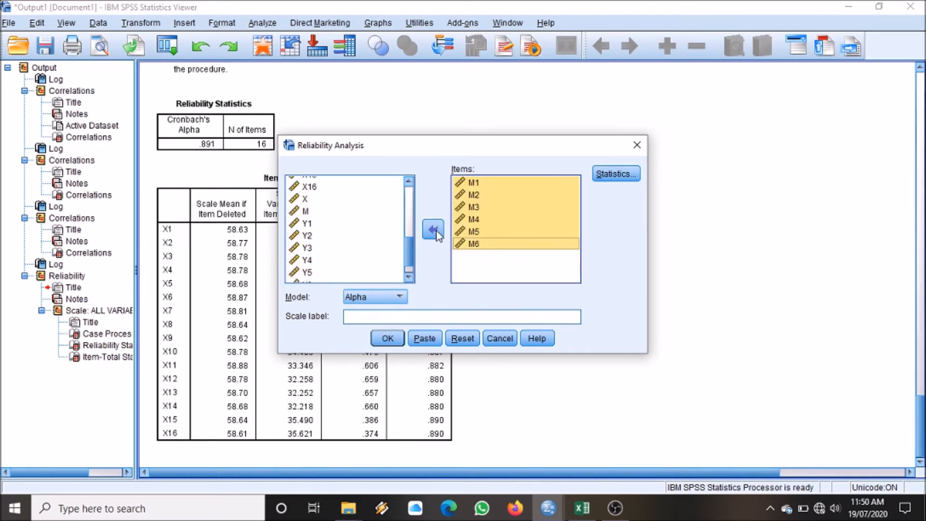
# Include the scale if item deleted descriptives, run the M reliability analysis and review its Cronbach's Alpha and item-total tables
pyautogui.click(600, 178)
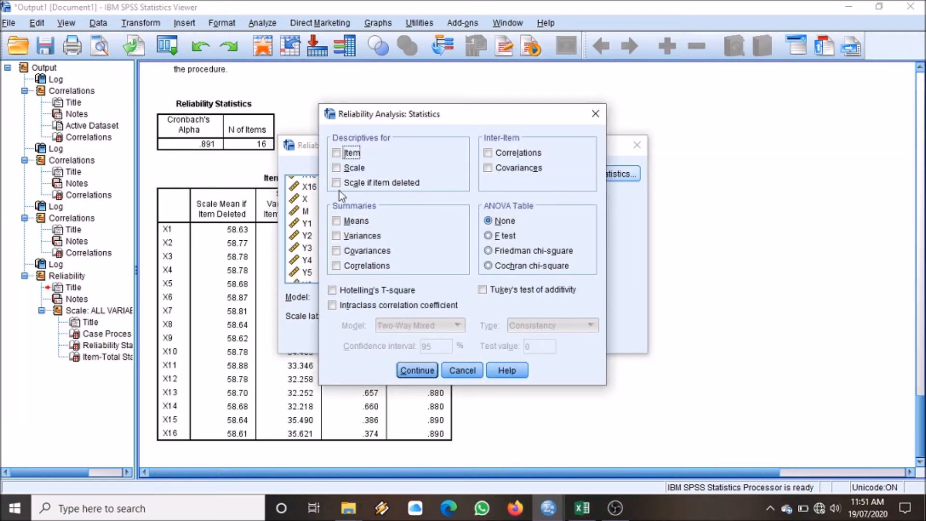
pyautogui.click(336, 182)
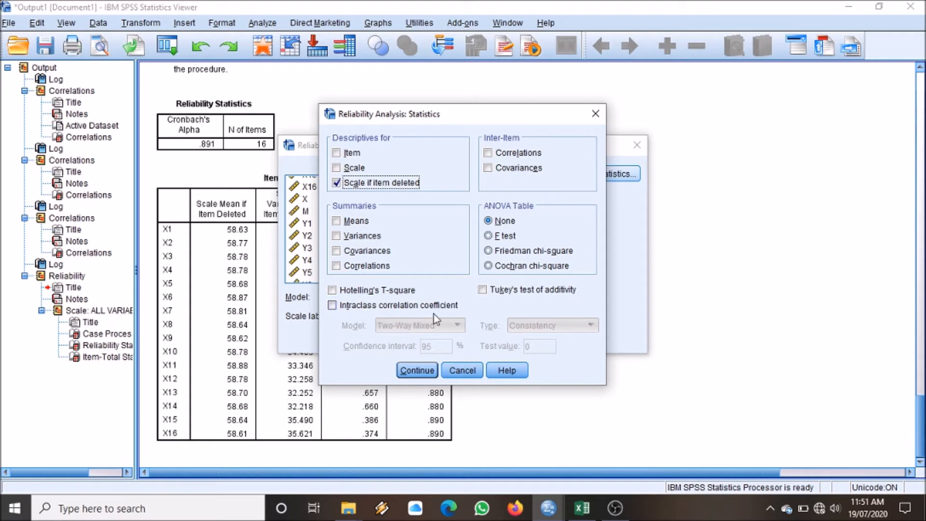
pyautogui.click(435, 371)
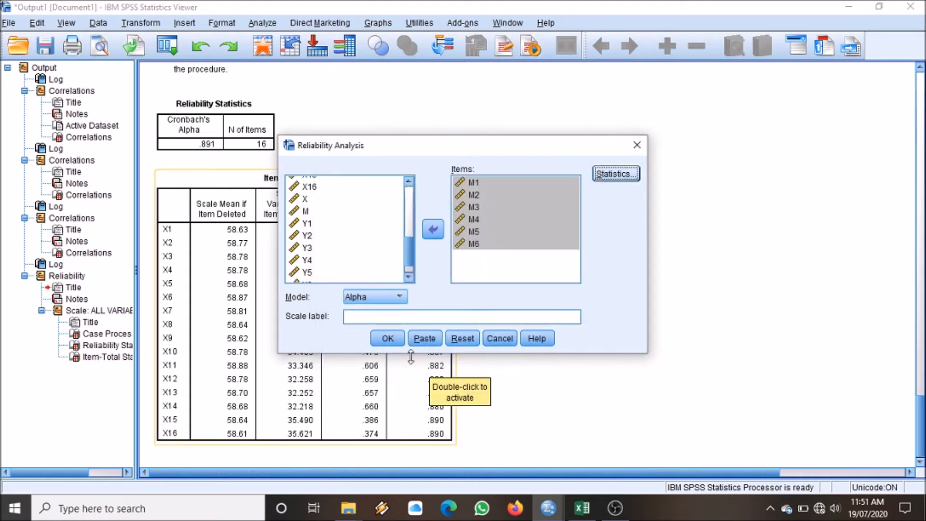
pyautogui.click(387, 337)
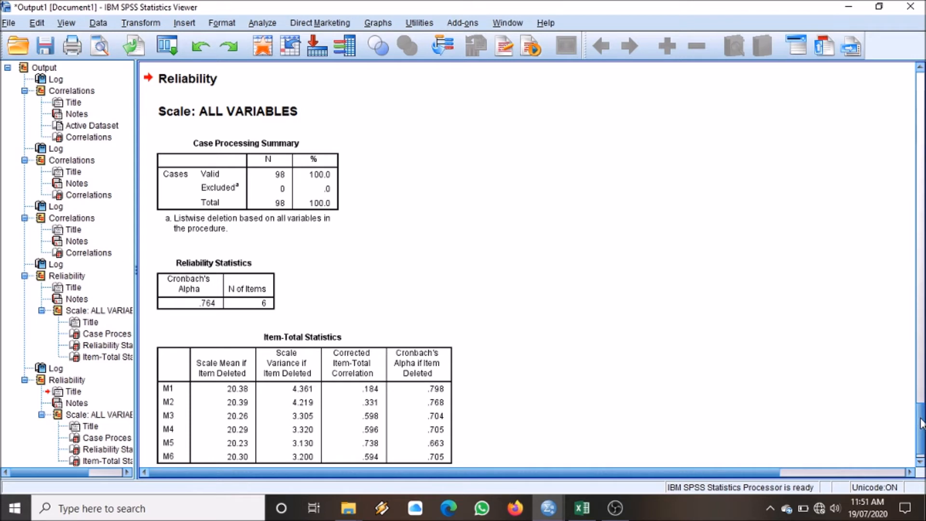
pyautogui.scroll(-2, 920, 424)
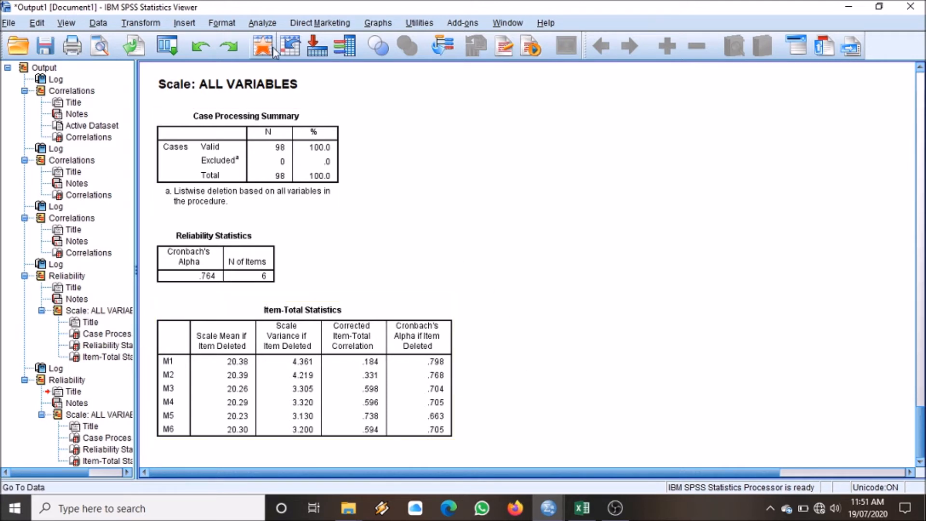
# Clear the M items from the reliability analysis and use Y1 to Y6 as the items, leaving out the total Y
pyautogui.click(273, 26)
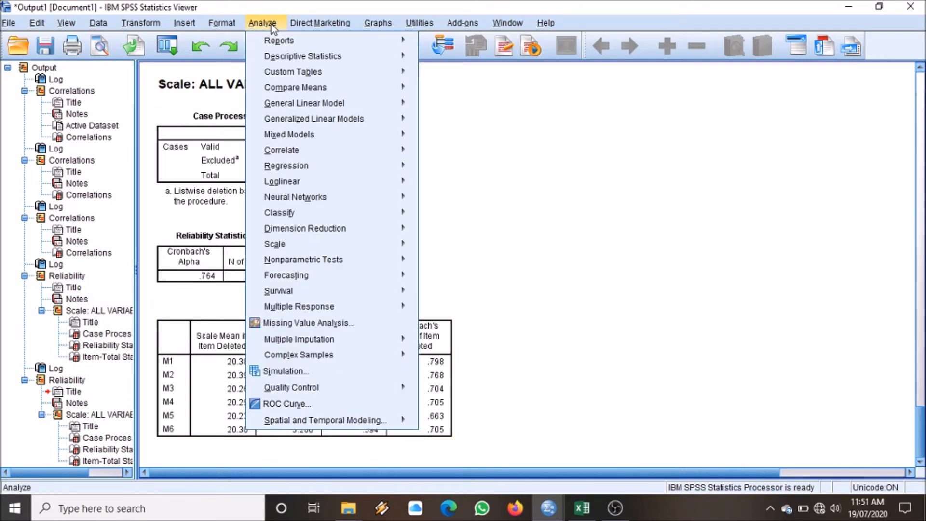
pyautogui.moveTo(326, 249)
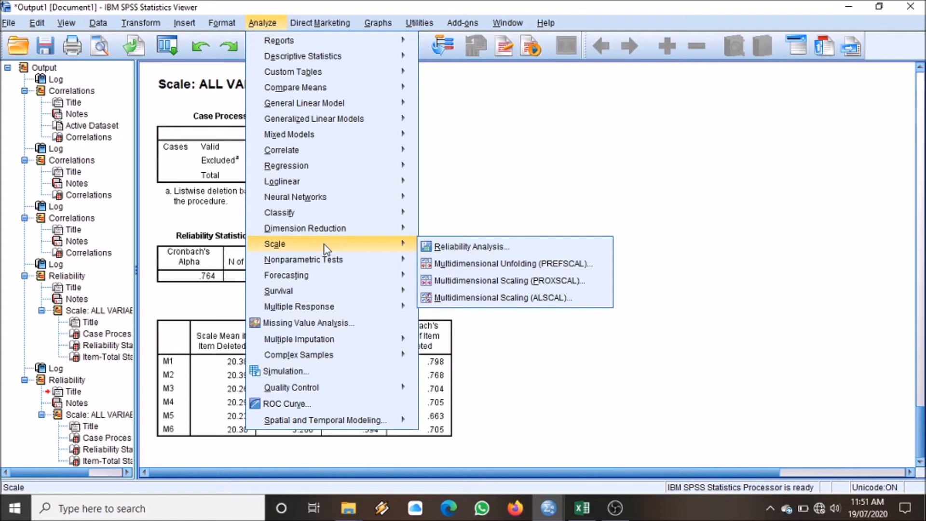
pyautogui.click(427, 250)
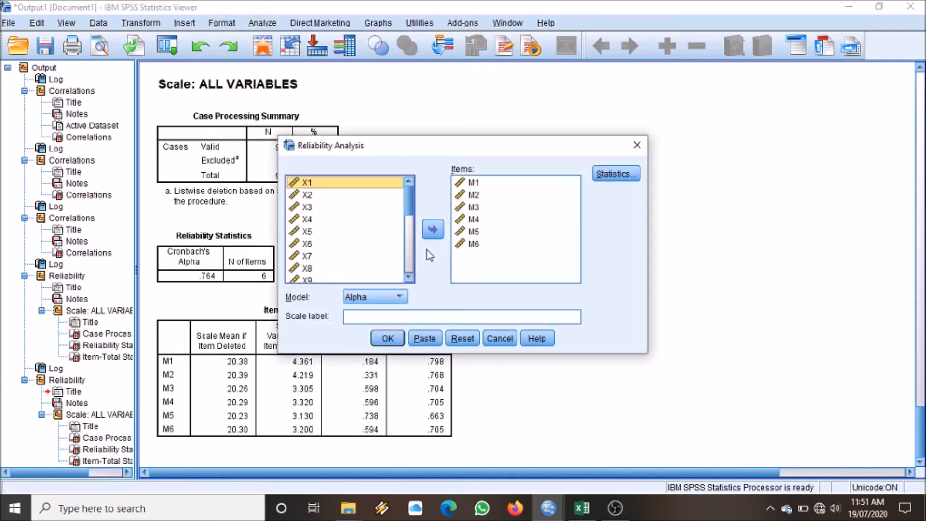
pyautogui.click(457, 340)
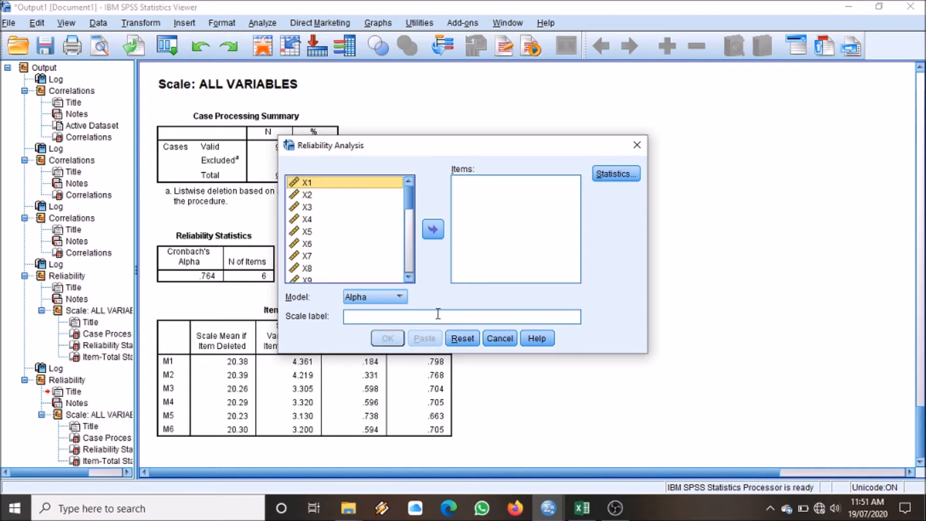
pyautogui.scroll(-5, 407, 268)
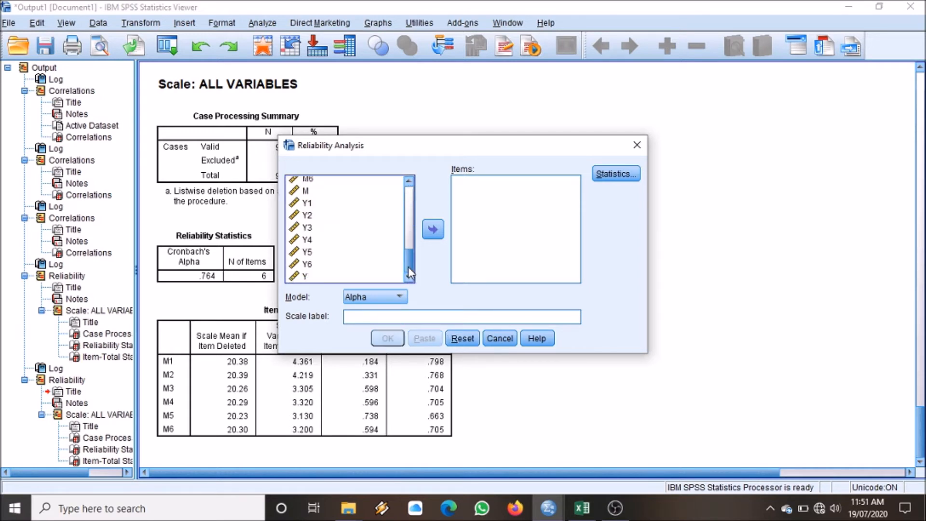
pyautogui.click(307, 203)
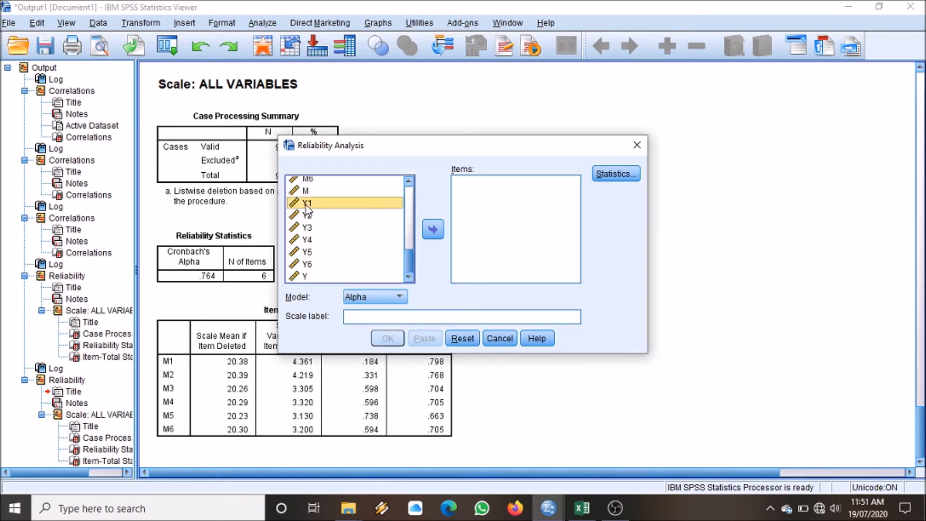
pyautogui.keyDown('shift'); pyautogui.click(314, 266); pyautogui.keyUp('shift')
pyautogui.click(432, 230)
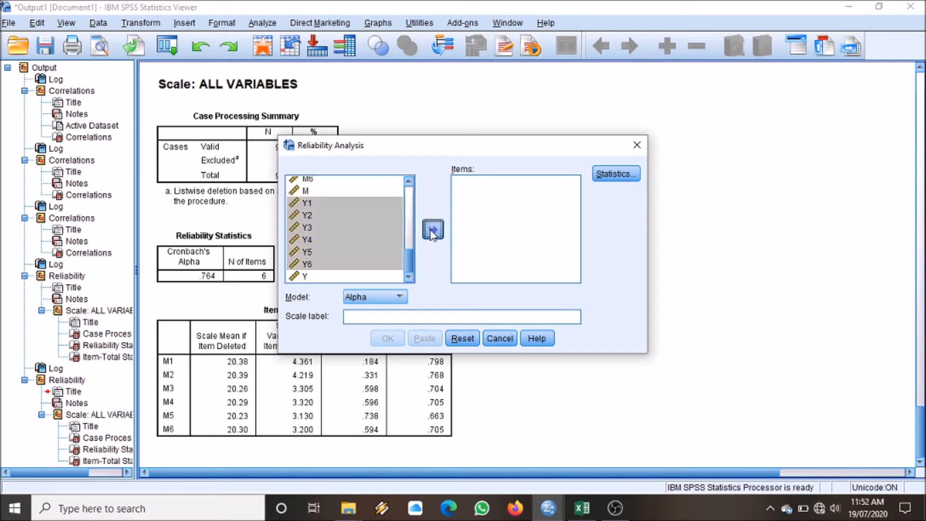
# Include the scale if item deleted descriptives, run the Y reliability analysis and review its Cronbach's Alpha and item-total tables
pyautogui.click(621, 178)
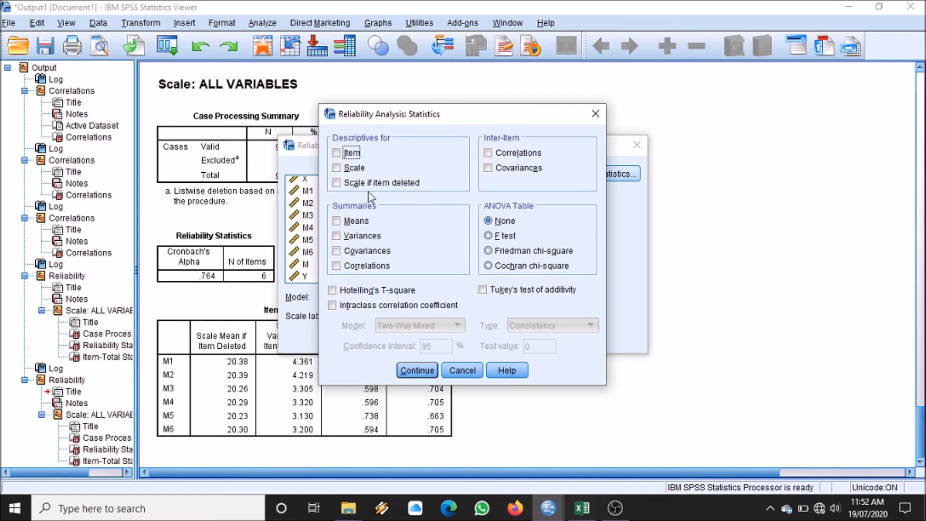
pyautogui.click(336, 183)
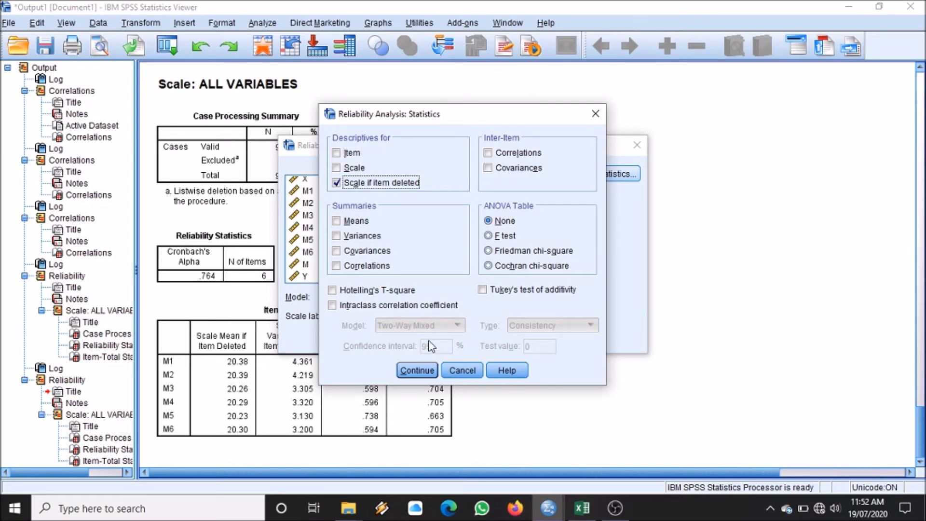
pyautogui.click(417, 370)
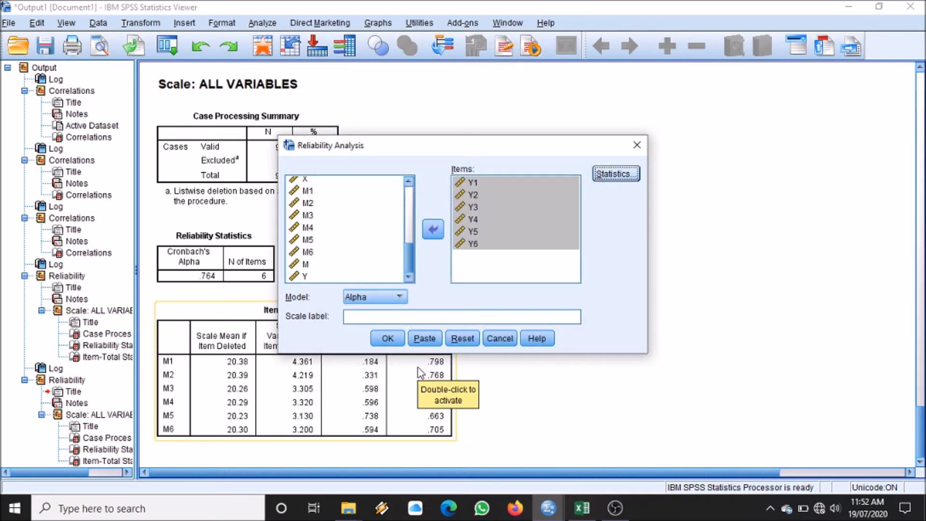
pyautogui.click(388, 338)
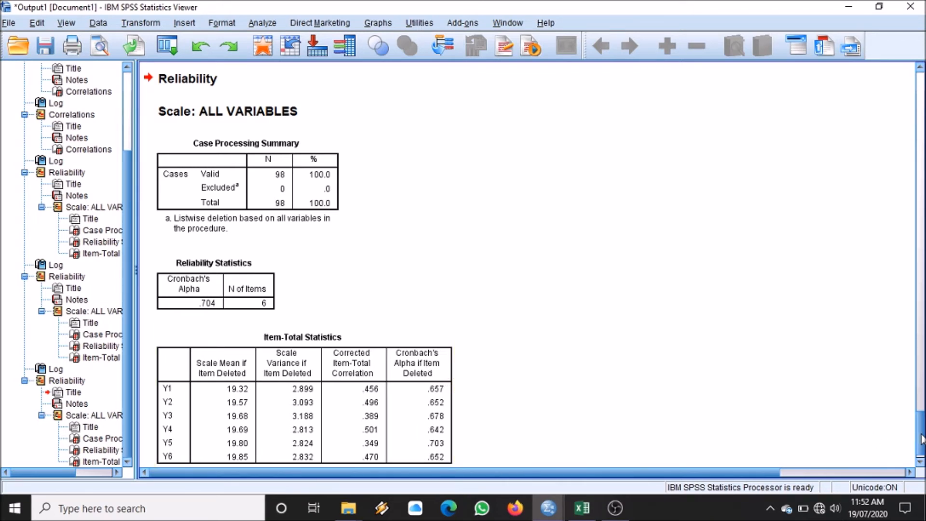
pyautogui.scroll(-2, 920, 441)
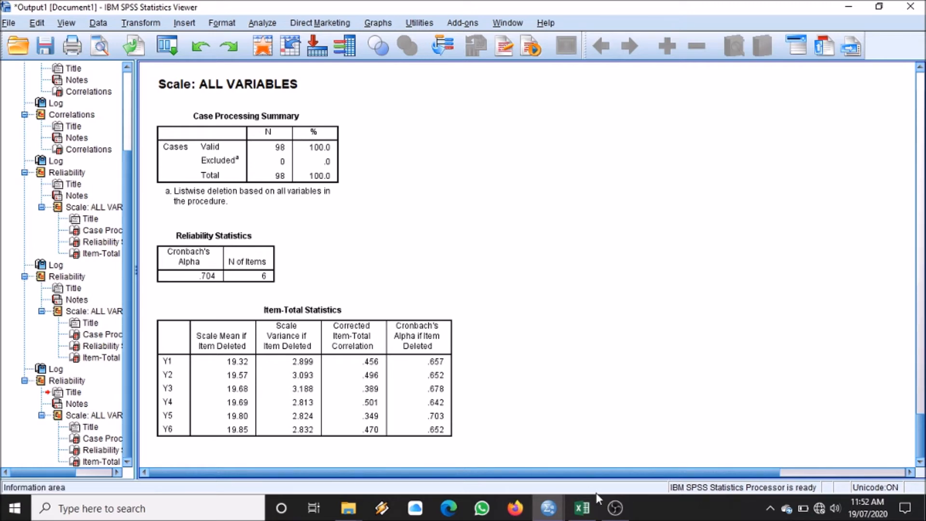
# Switch to the path analysis presentation in PowerPoint and view slide 24, "4.5 Analisis Jalur (Path Analysis)"
pyautogui.click(615, 508)
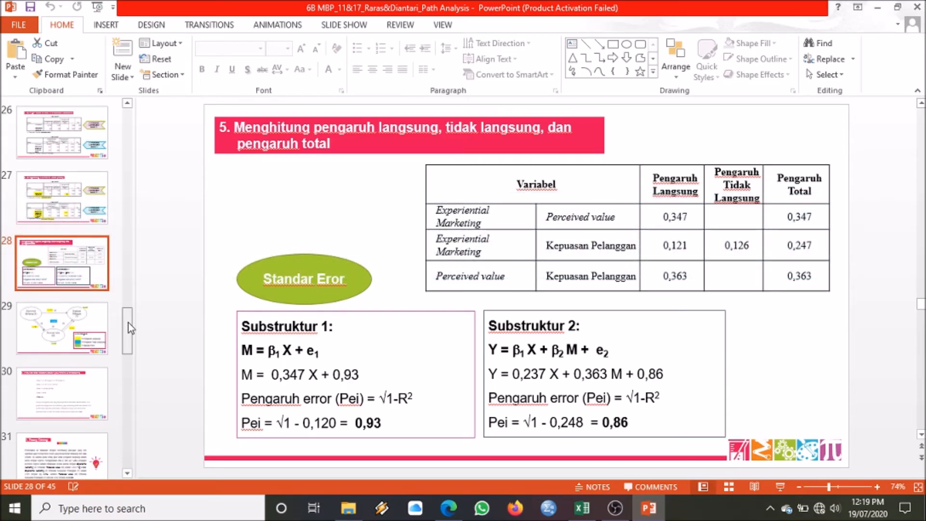
pyautogui.scroll(4, 44, 257)
pyautogui.click(43, 257)
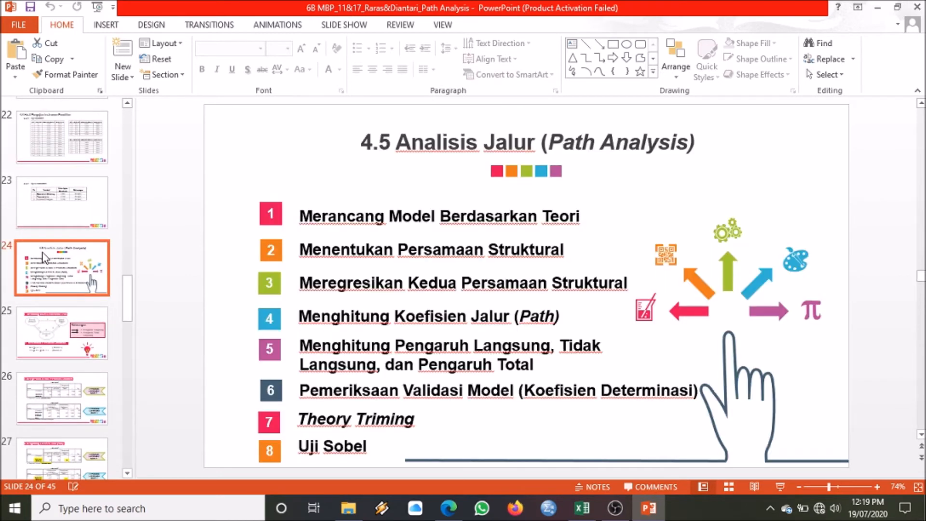
pyautogui.click(870, 209)
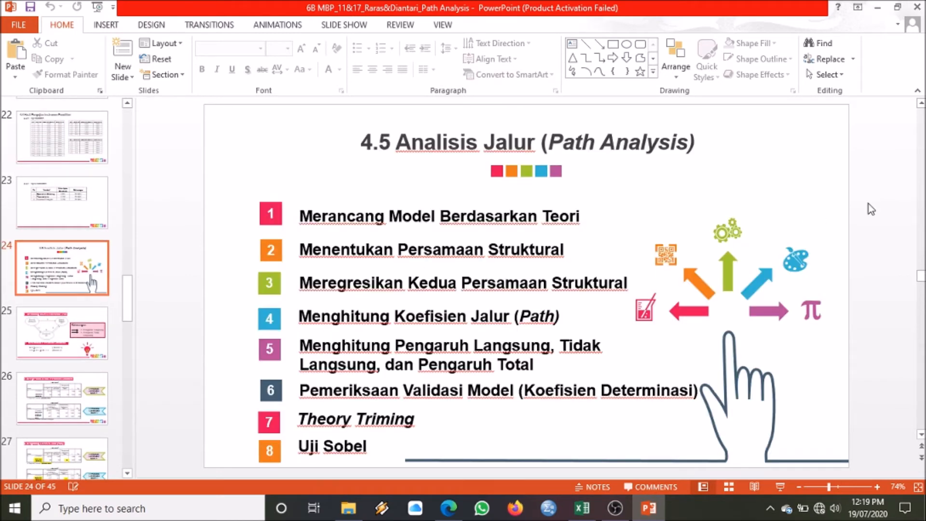
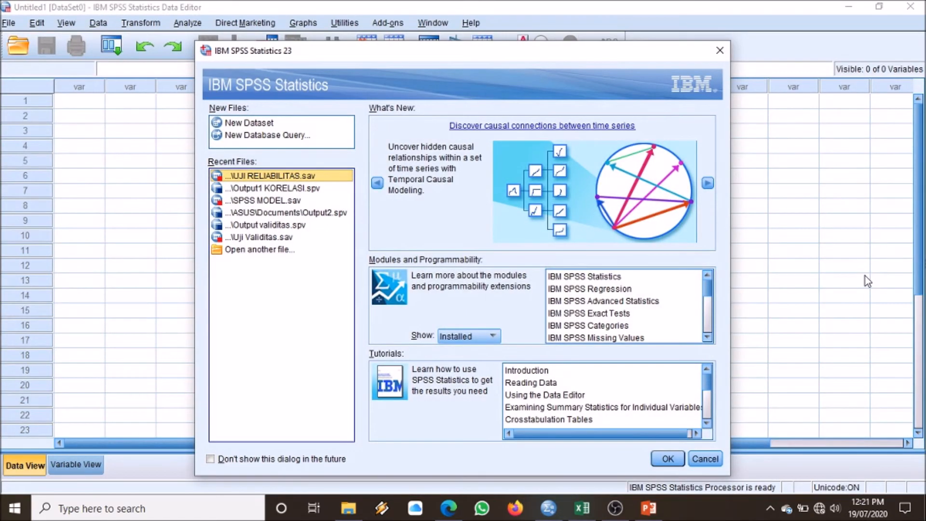
# Dismiss the SPSS startup dialog and define three variables named X, M and Y in the empty dataset
pyautogui.click(704, 459)
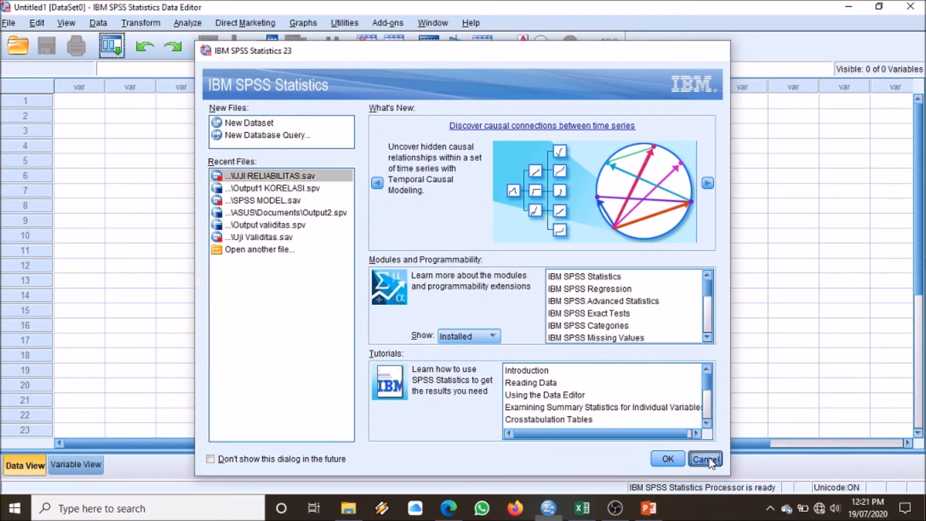
pyautogui.click(73, 465)
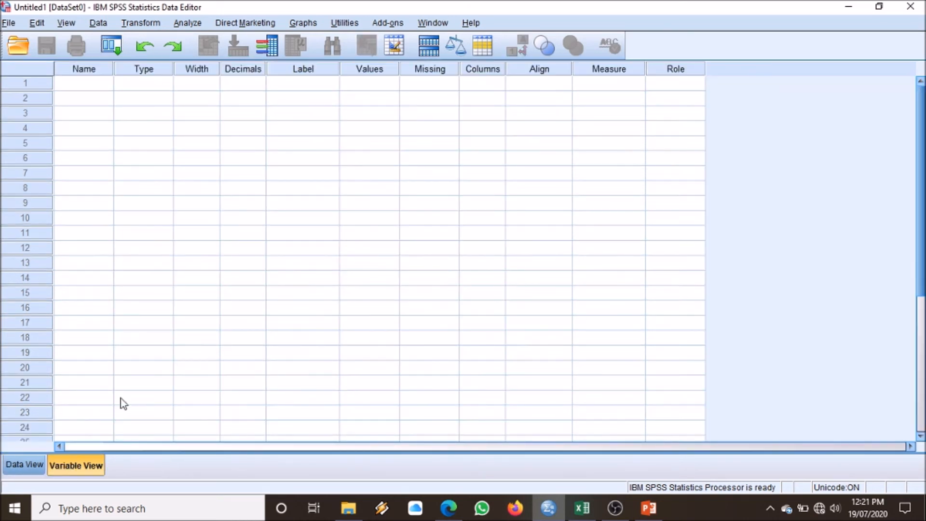
pyautogui.click(93, 84)
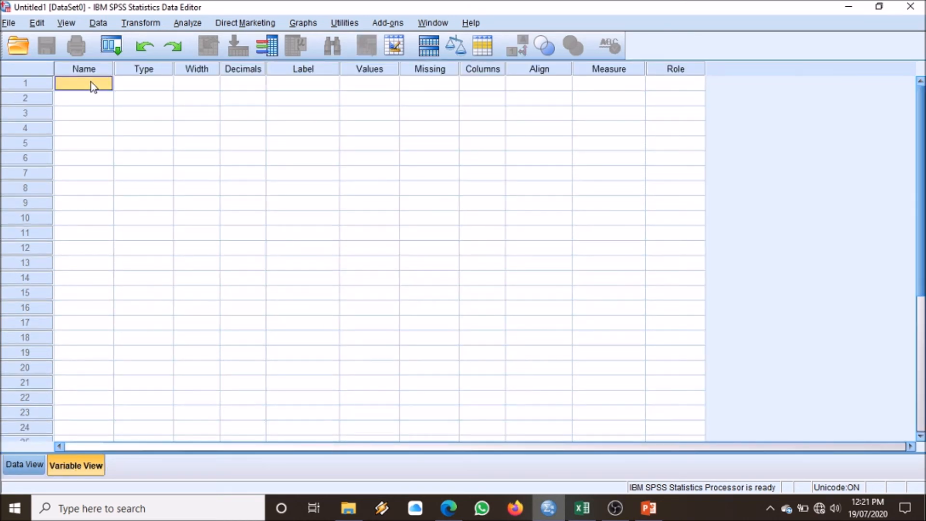
pyautogui.doubleClick(91, 82)
pyautogui.write('x')
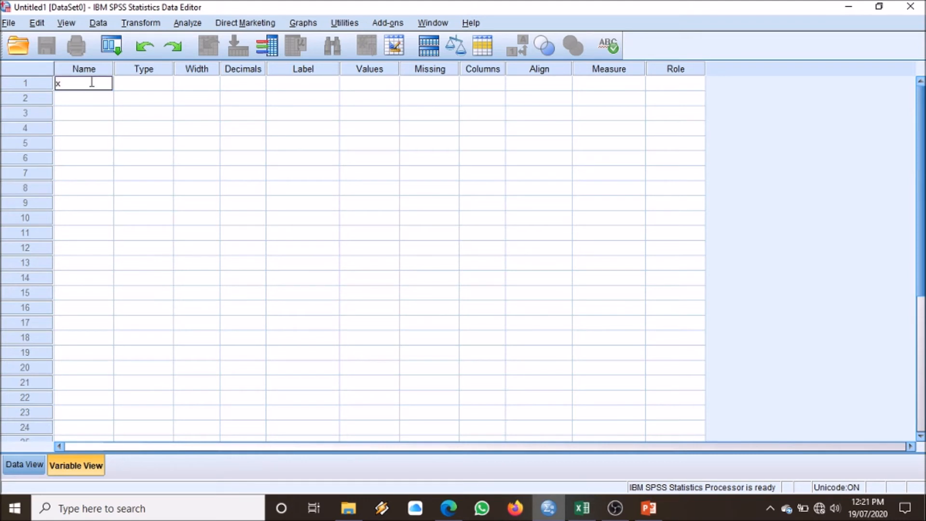
pyautogui.press('Return')
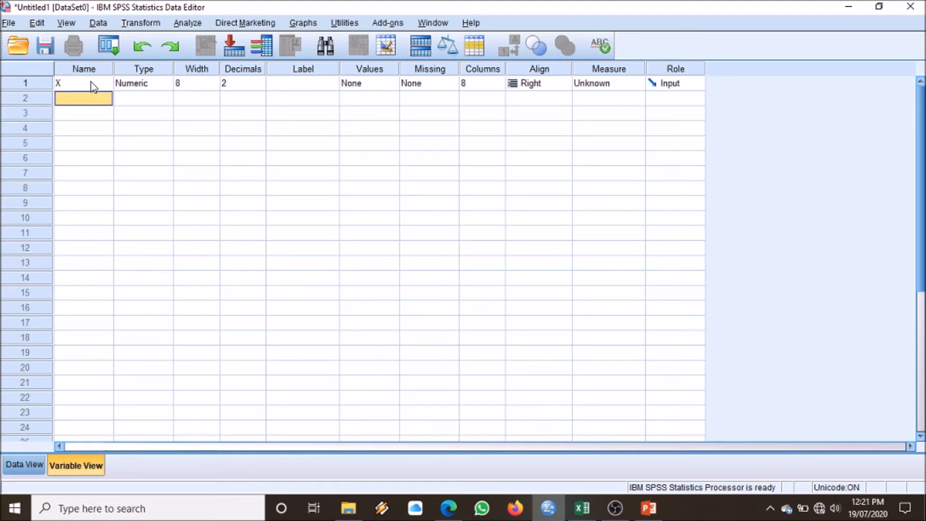
pyautogui.write('M')
pyautogui.press('Return')
pyautogui.write('Y')
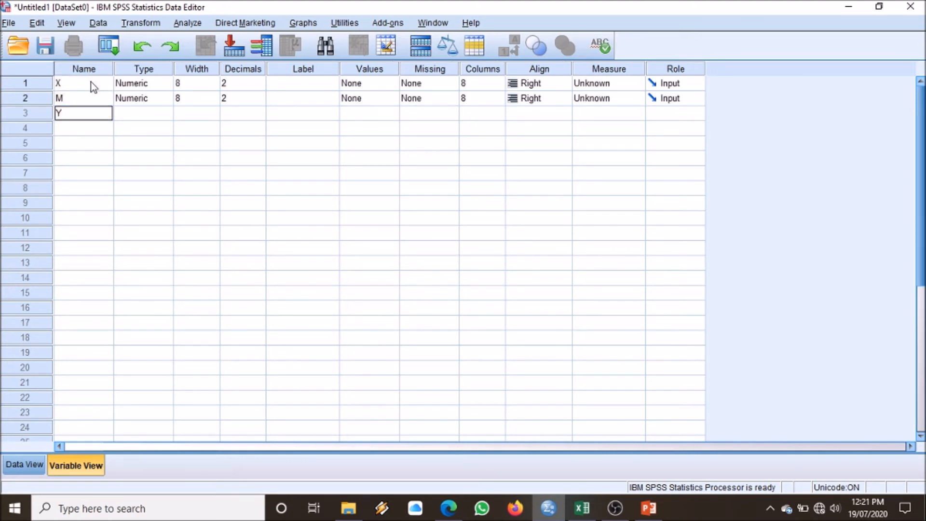
pyautogui.doubleClick(166, 127)
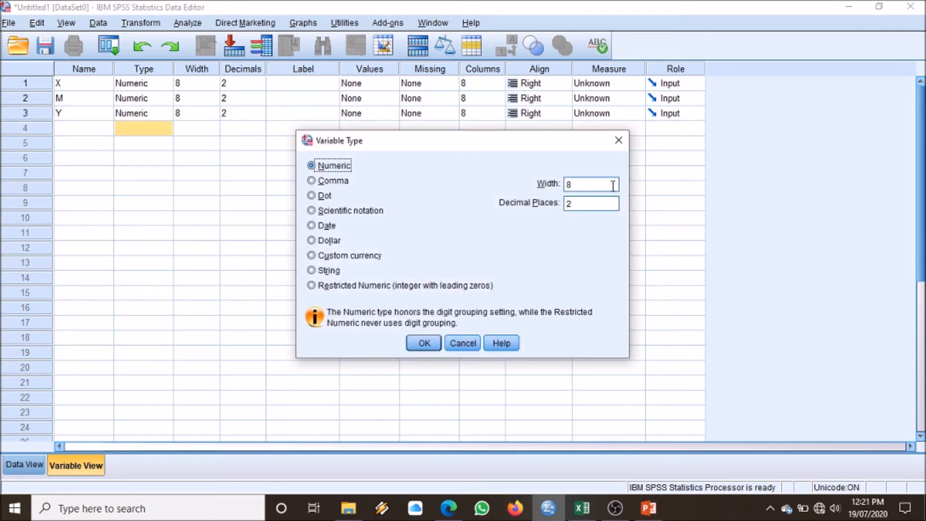
# Close the variable type settings unchanged and set the decimals of X, M and Y to 0
pyautogui.click(615, 143)
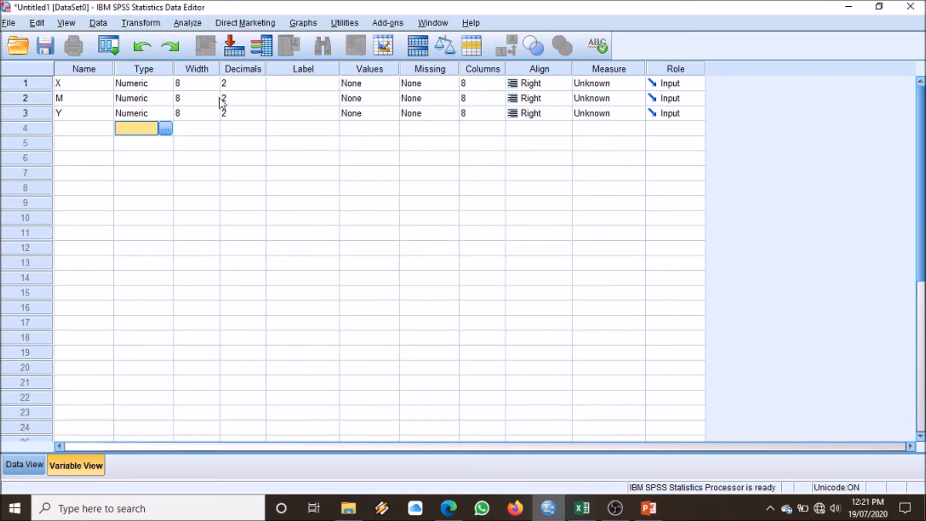
pyautogui.click(258, 86)
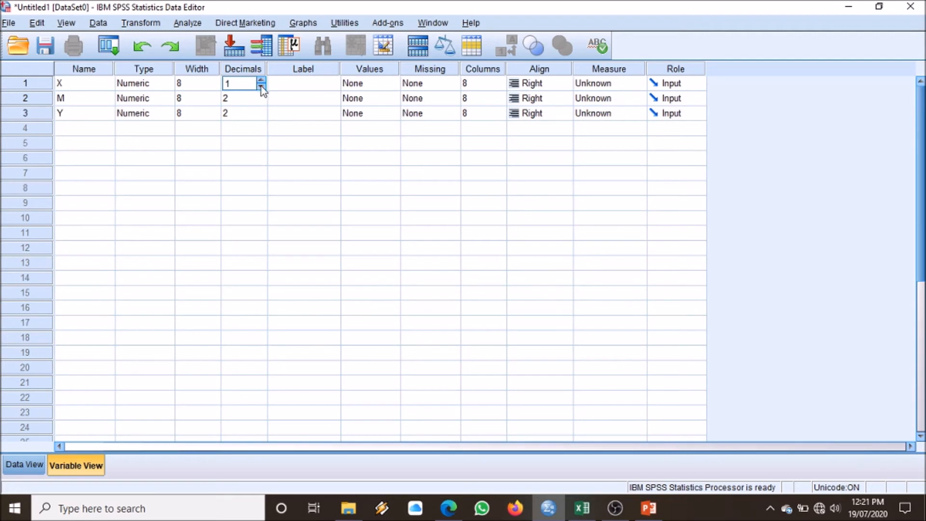
pyautogui.click(261, 101)
pyautogui.click(261, 101)
pyautogui.click(261, 116)
pyautogui.click(261, 116)
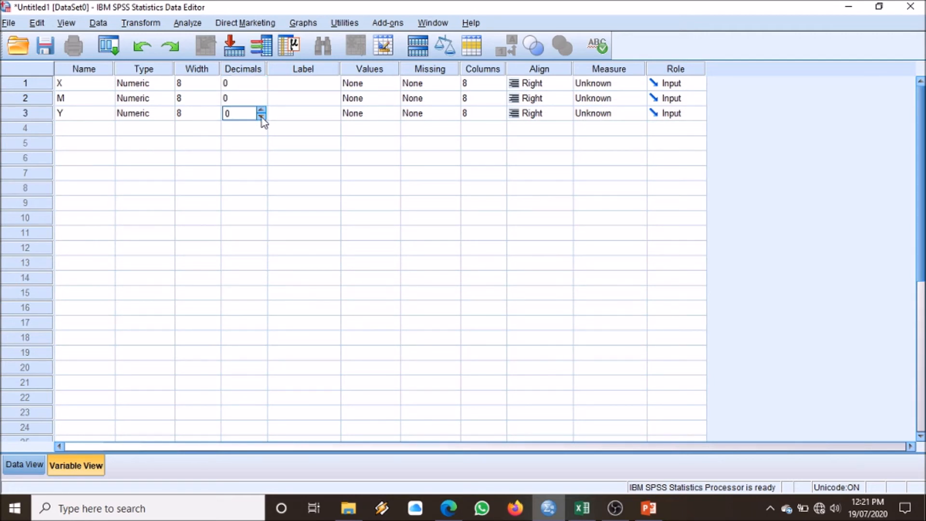
# Set the measurement level of the variables X, M and Y to Scale
pyautogui.click(633, 87)
pyautogui.click(630, 98)
pyautogui.click(630, 98)
pyautogui.press('Down')
pyautogui.click(587, 175)
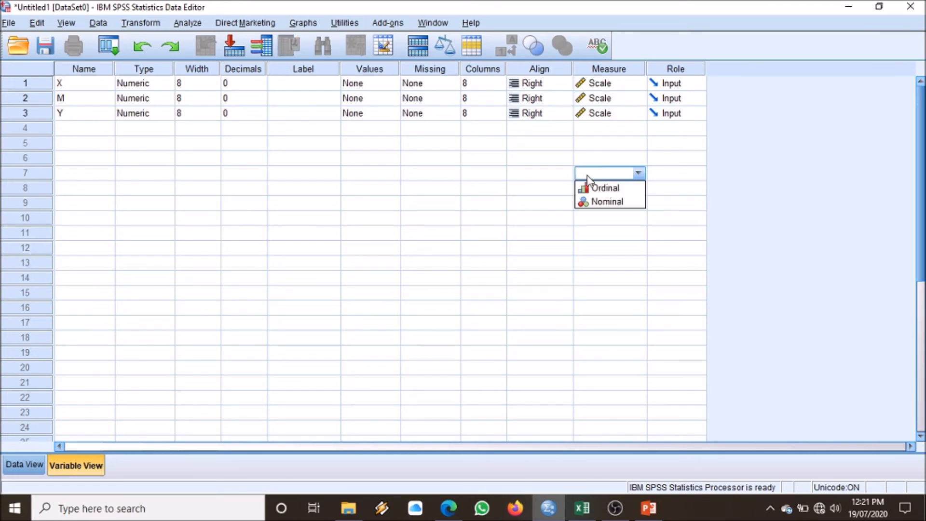
# Copy the X totals of all 98 respondents from sheet X in Excel into the X column of the SPSS dataset
pyautogui.click(23, 465)
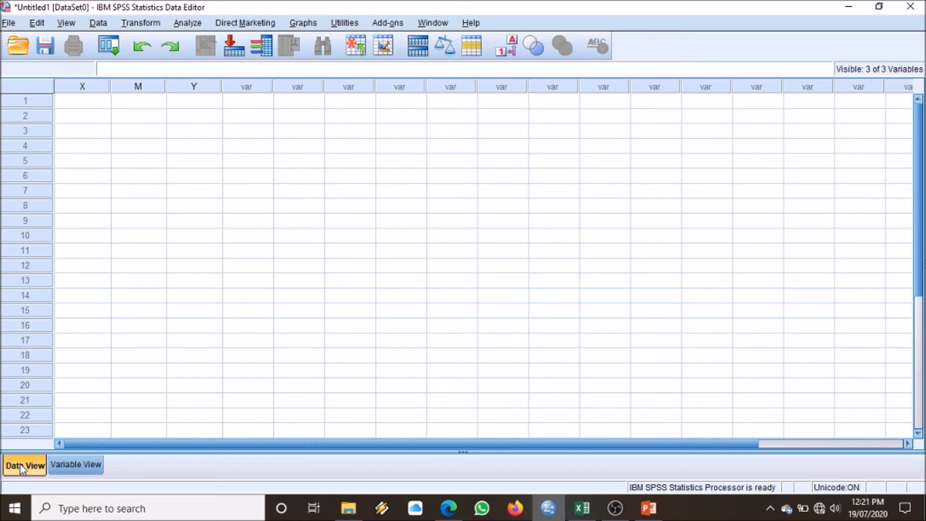
pyautogui.click(90, 107)
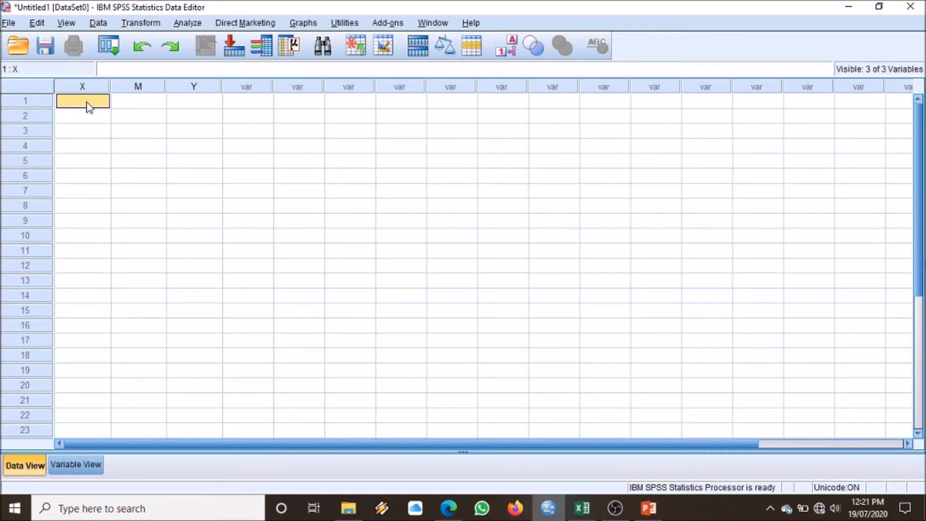
pyautogui.click(582, 512)
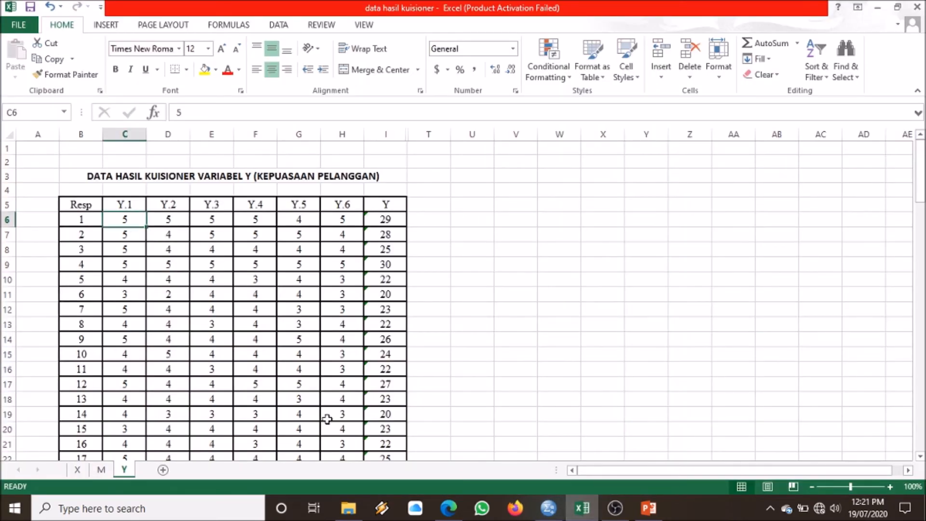
pyautogui.click(85, 471)
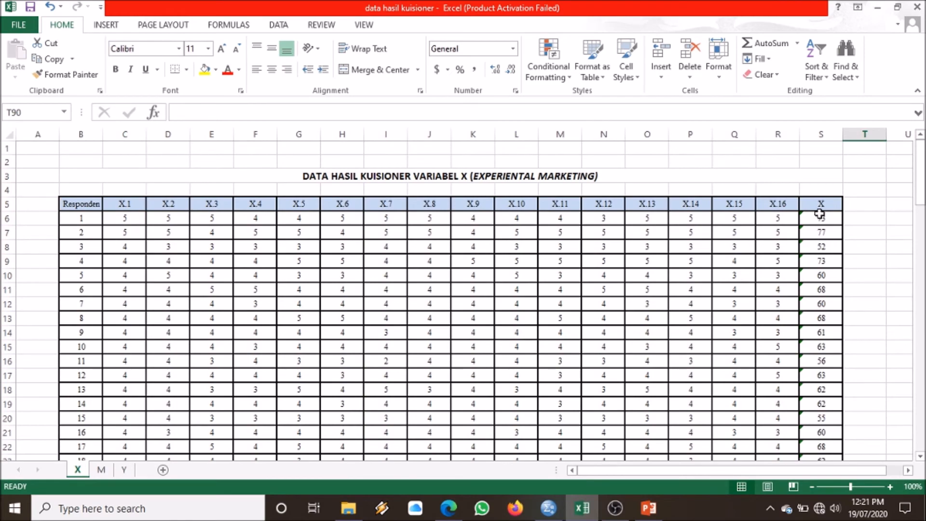
pyautogui.moveTo(819, 215); pyautogui.dragTo(825, 409)
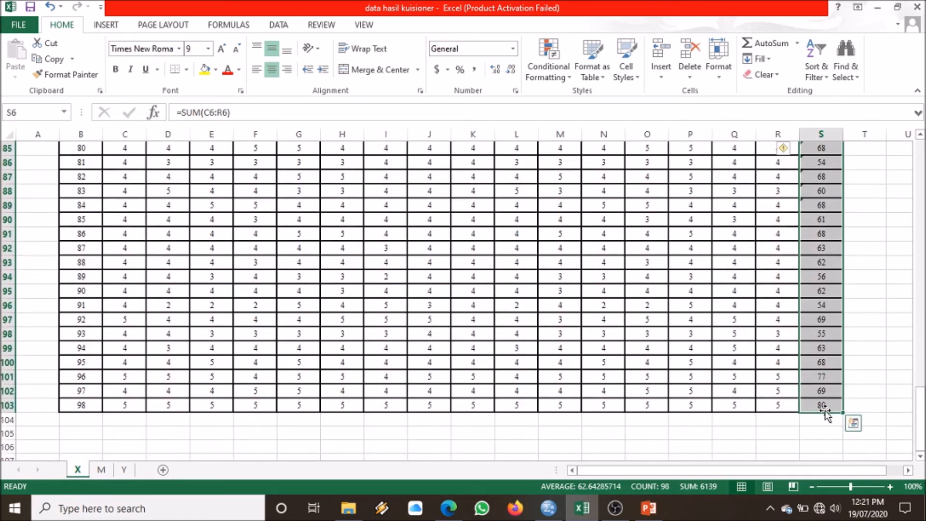
pyautogui.hotkey('ctrl', 'c')
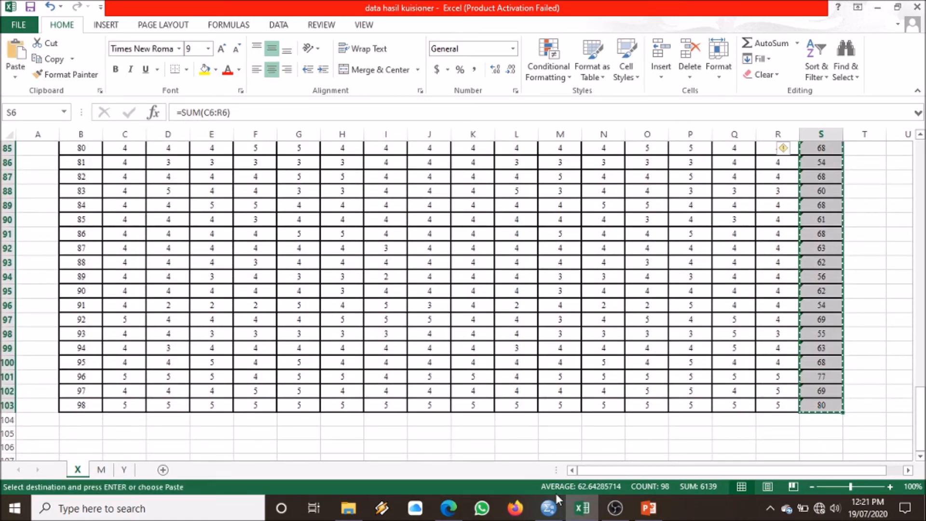
pyautogui.click(552, 511)
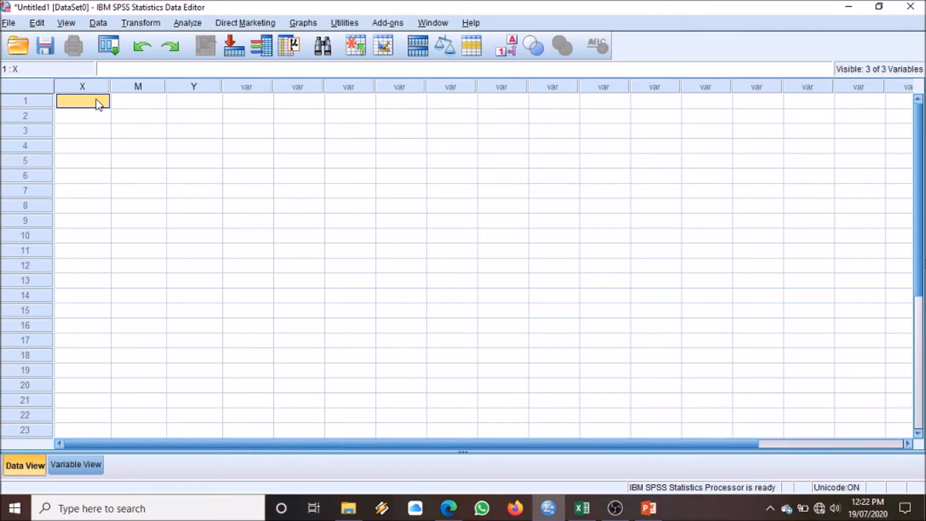
pyautogui.hotkey('ctrl', 'v')
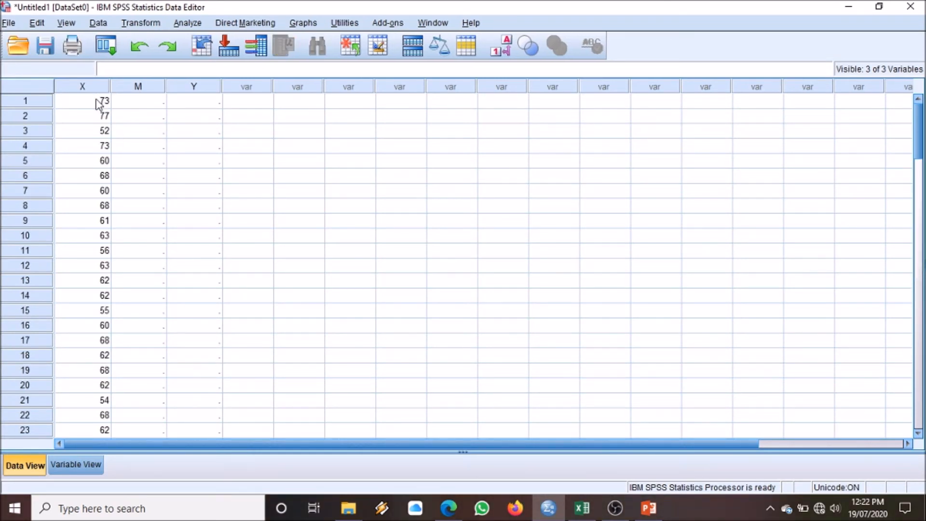
# Copy the M totals of all 98 respondents from sheet M in Excel into the M column of the SPSS dataset
pyautogui.click(580, 508)
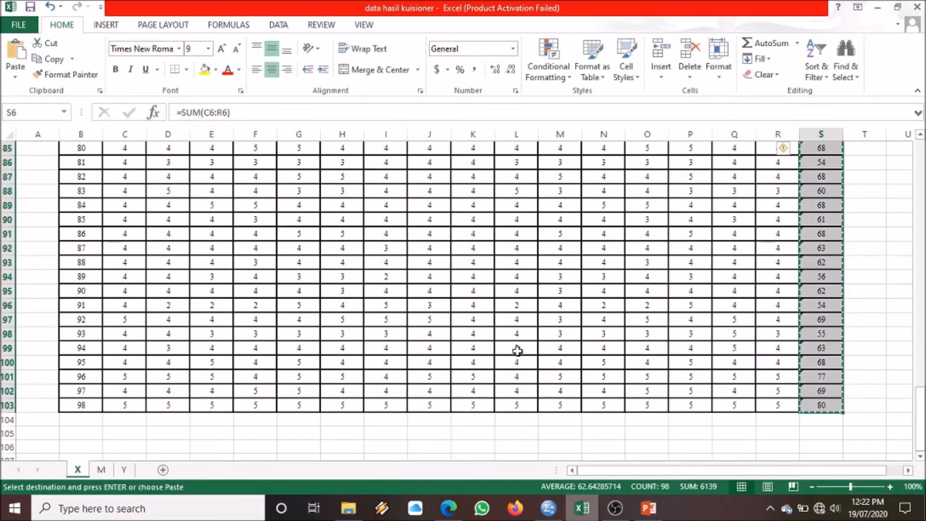
pyautogui.click(103, 469)
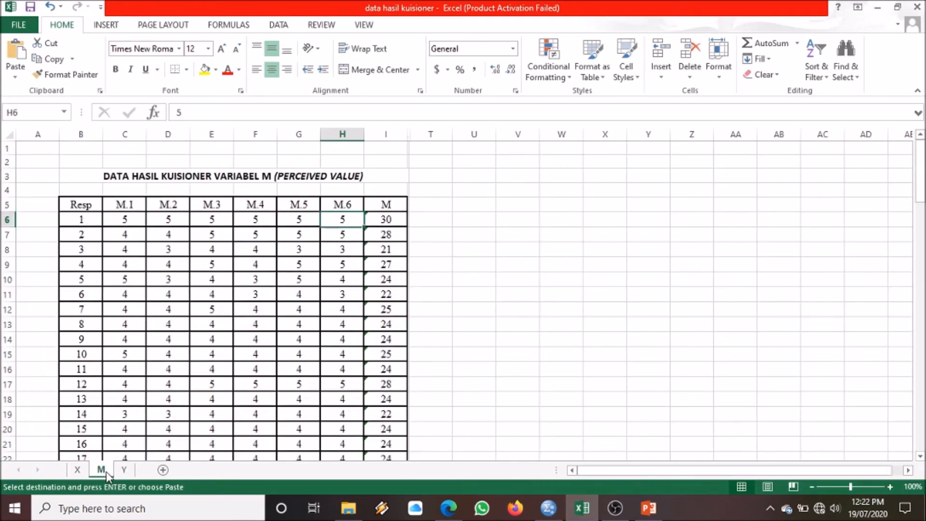
pyautogui.click(402, 220)
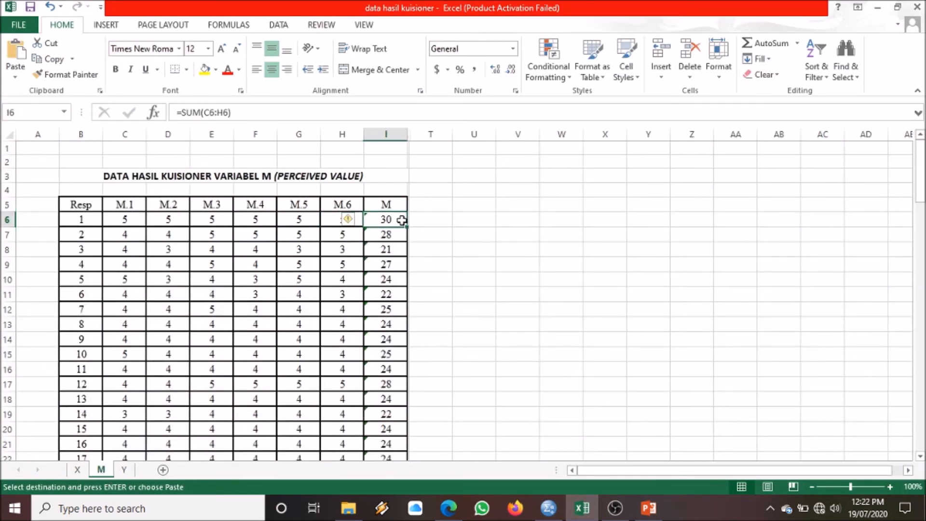
pyautogui.moveTo(402, 220); pyautogui.dragTo(388, 398)
pyautogui.hotkey('ctrl', 'c')
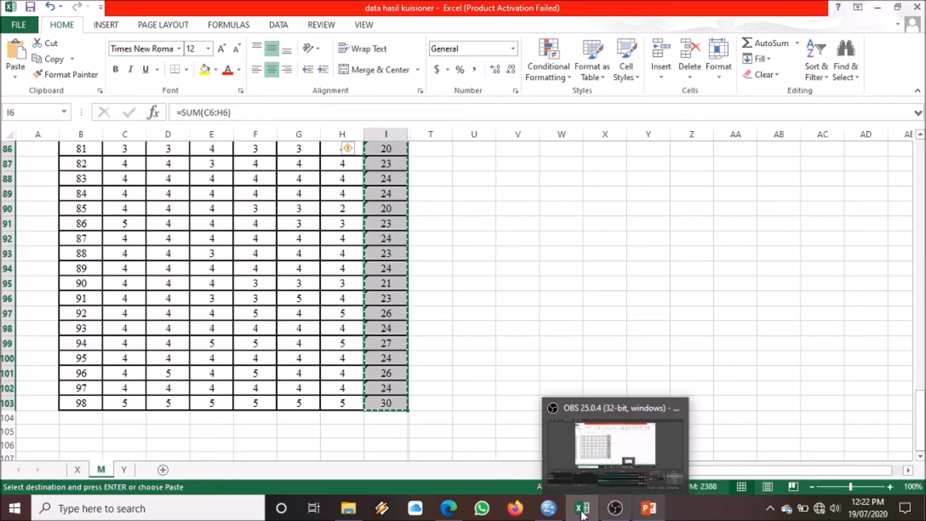
pyautogui.click(546, 510)
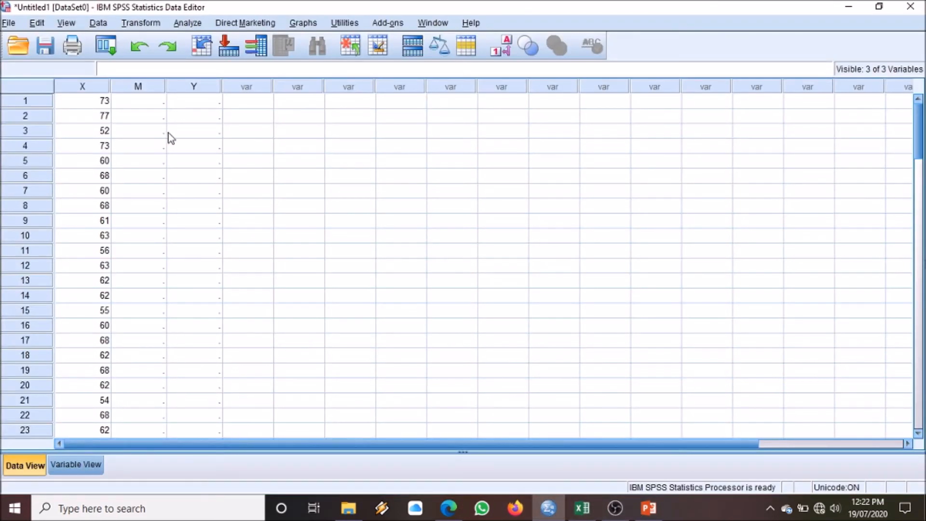
pyautogui.click(141, 101)
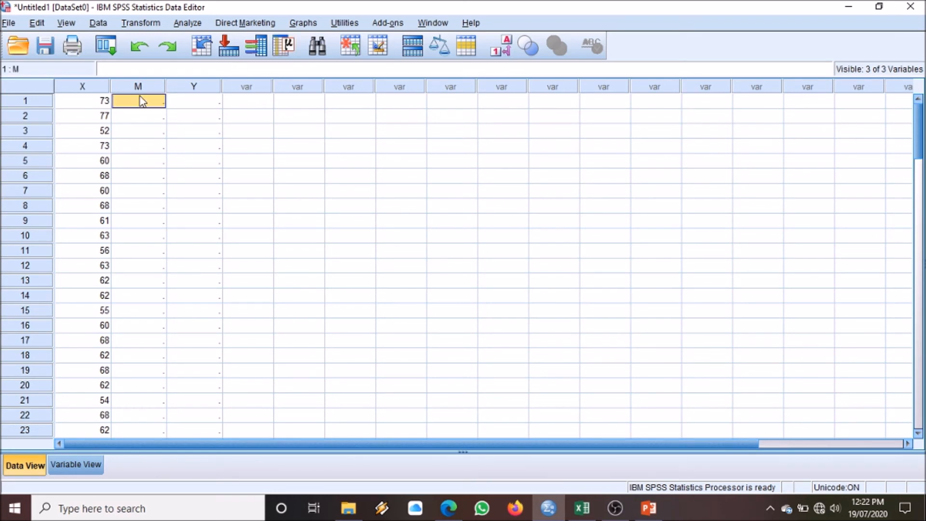
pyautogui.hotkey('ctrl', 'v')
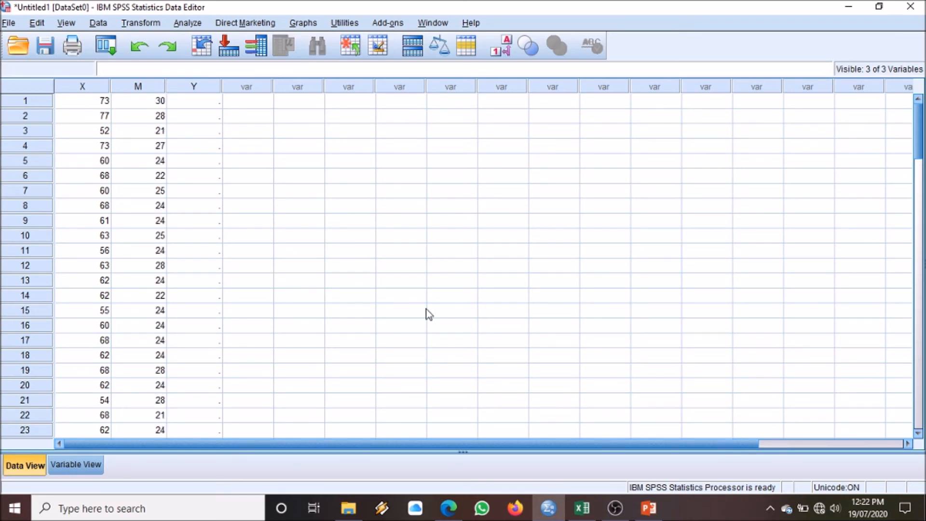
# Copy the Y totals of all 98 respondents from sheet Y in Excel into the Y column of the SPSS dataset
pyautogui.click(582, 507)
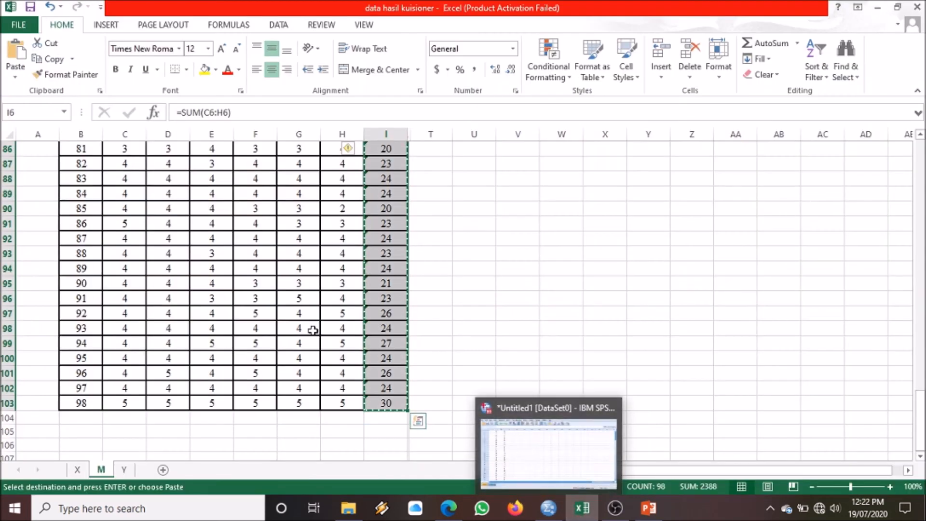
pyautogui.click(124, 469)
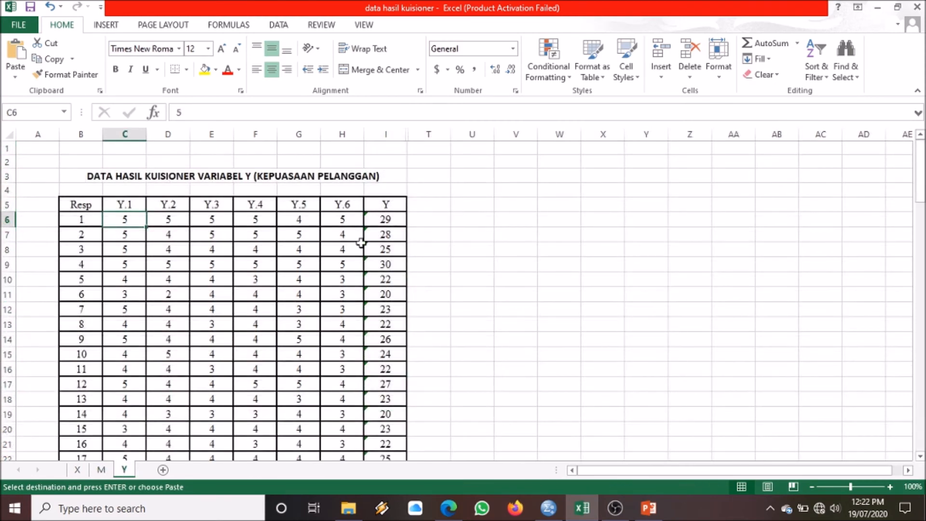
pyautogui.moveTo(377, 222); pyautogui.dragTo(385, 432)
pyautogui.hotkey('ctrl', 'c')
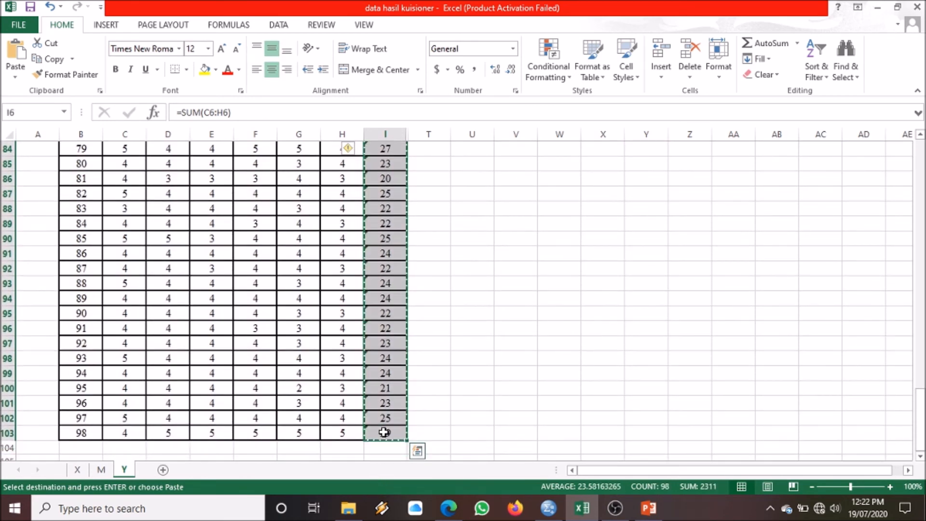
pyautogui.click(549, 508)
pyautogui.click(208, 102)
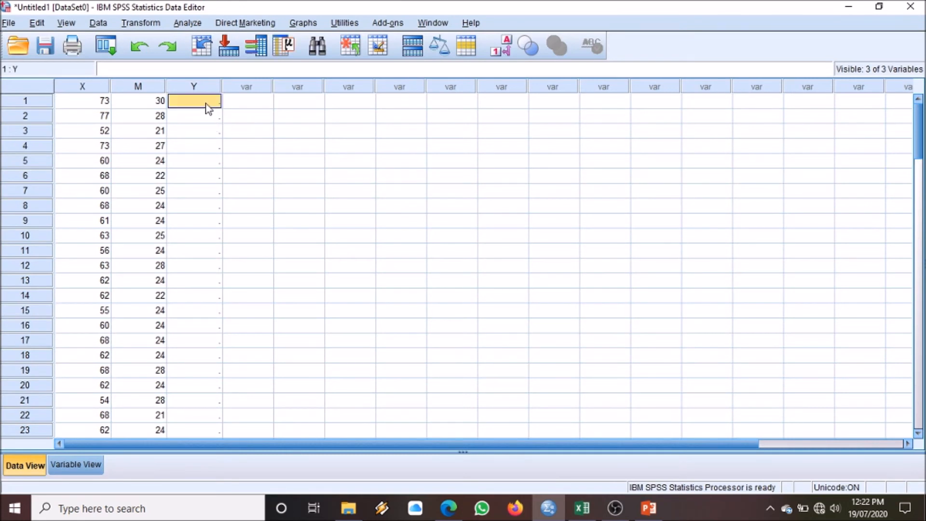
pyautogui.hotkey('ctrl', 'v')
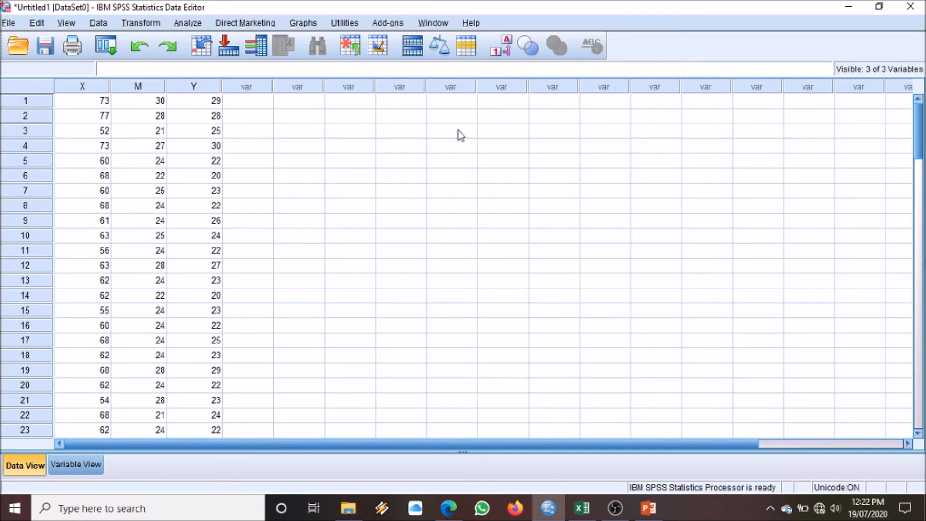
pyautogui.click(451, 176)
pyautogui.press('pagedown')
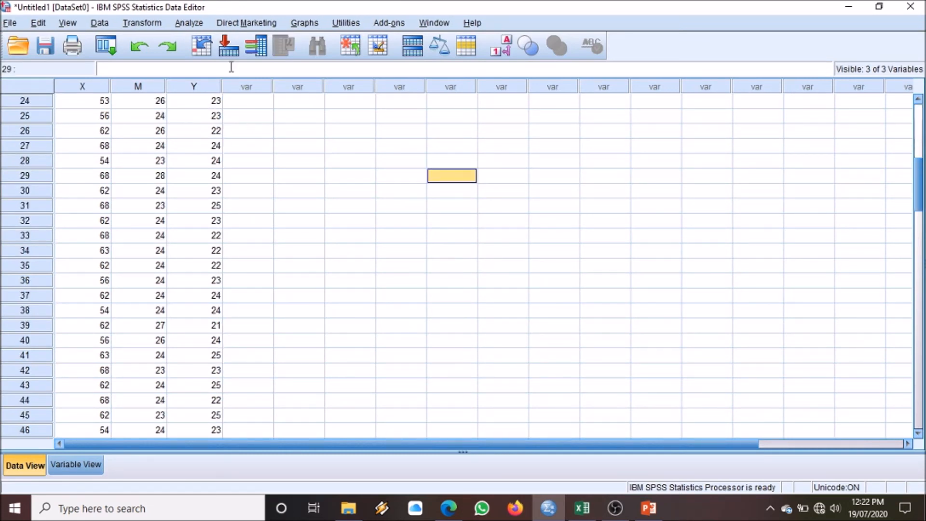
# Start a Linear Regression in SPSS and check the structural equations of Models 1 and 2 on slide 25 in PowerPoint
pyautogui.click(195, 23)
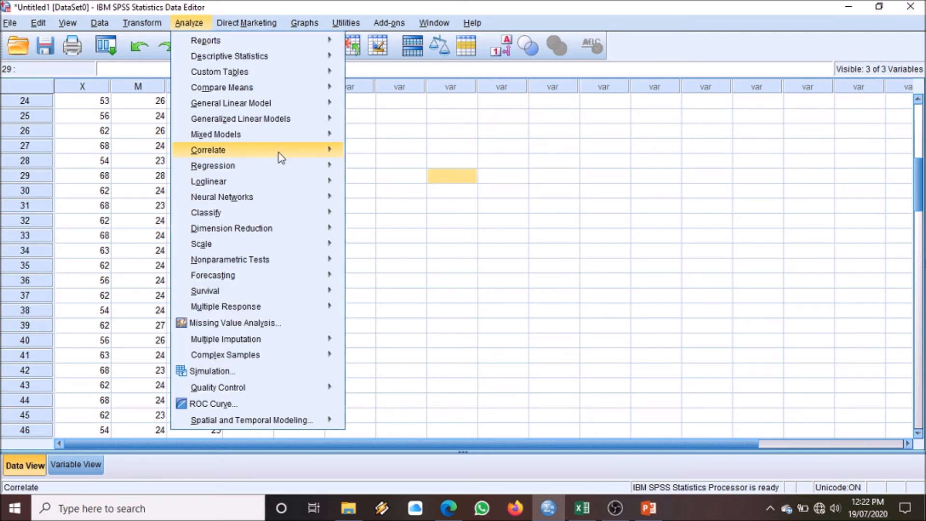
pyautogui.moveTo(278, 164)
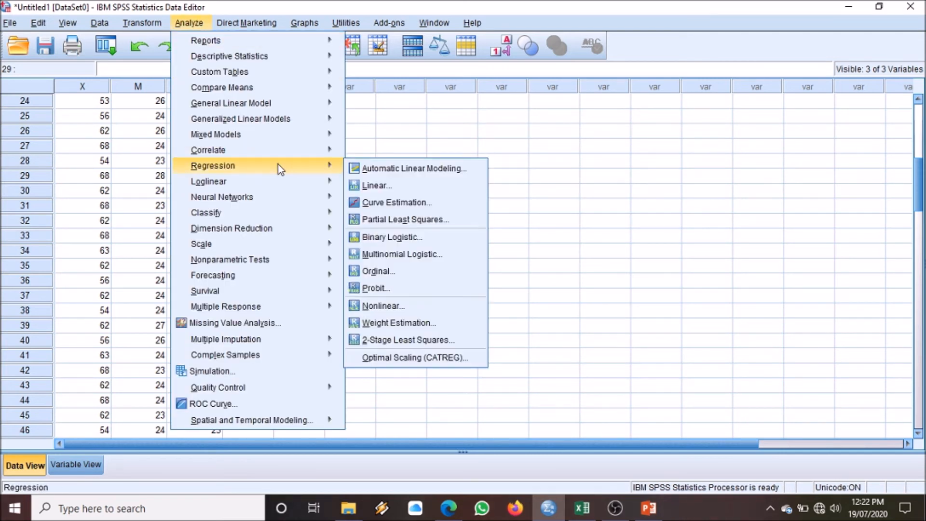
pyautogui.click(367, 185)
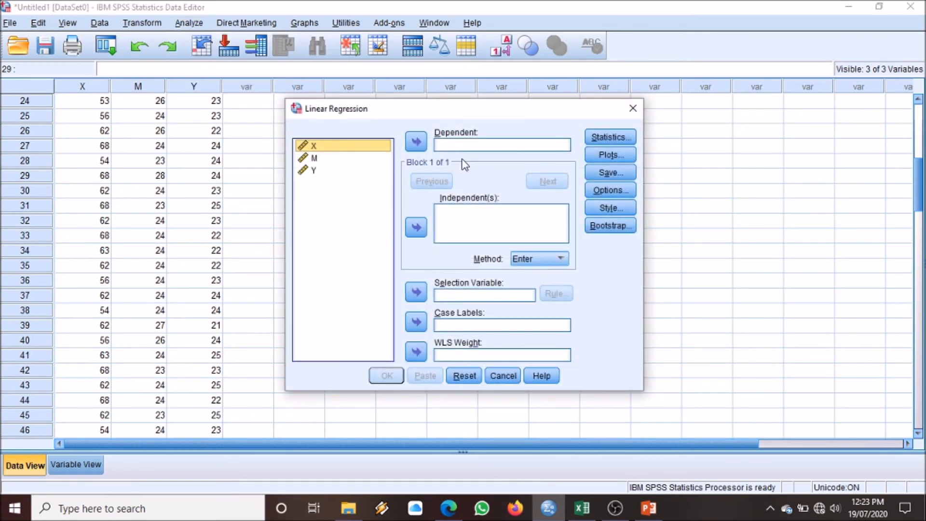
pyautogui.click(649, 509)
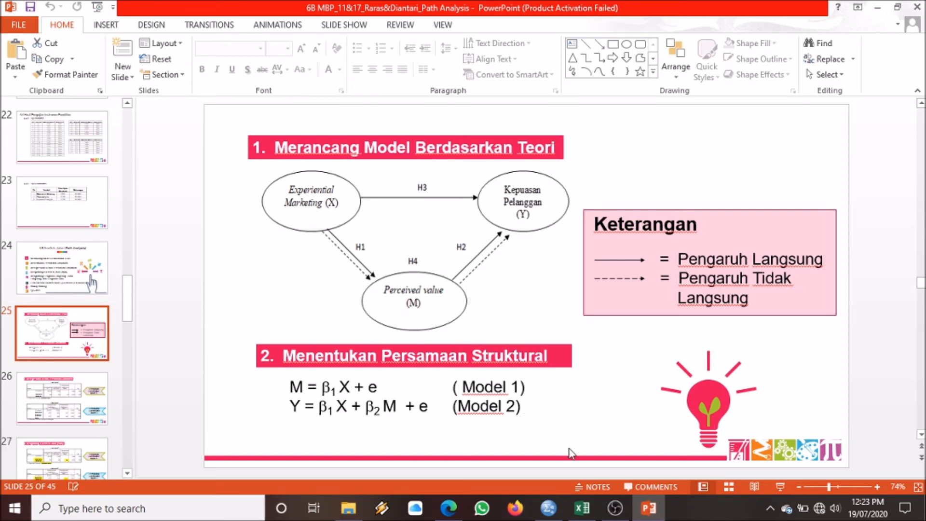
pyautogui.click(548, 507)
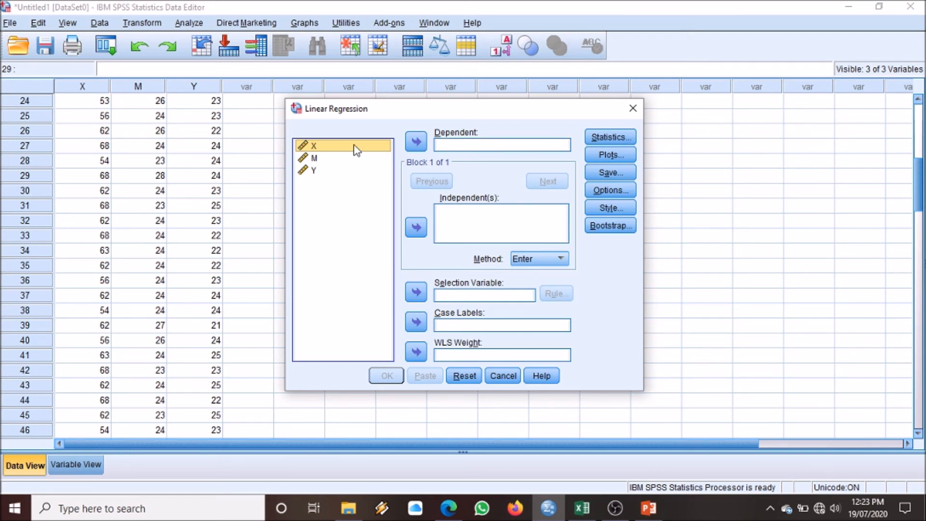
# Run the Model 1 regression with X as the independent and M as the dependent variable, and view its output
pyautogui.click(416, 227)
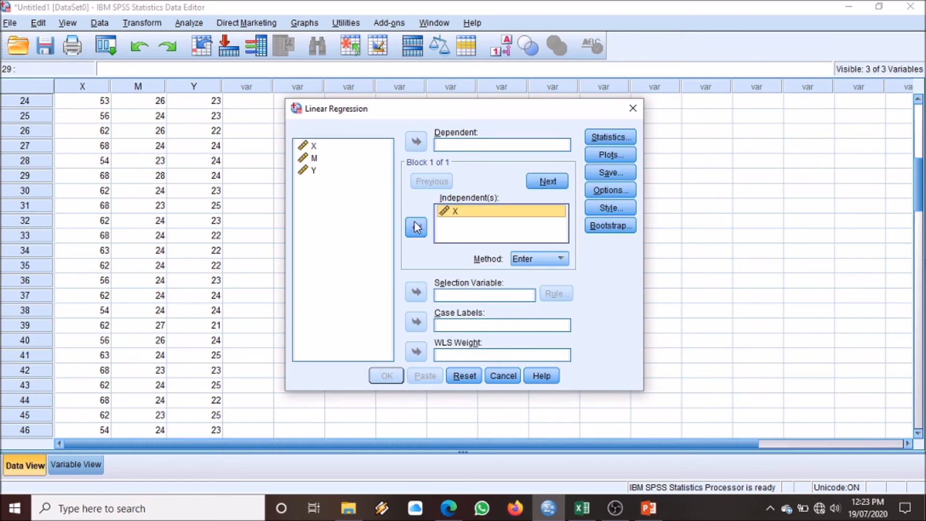
pyautogui.click(314, 158)
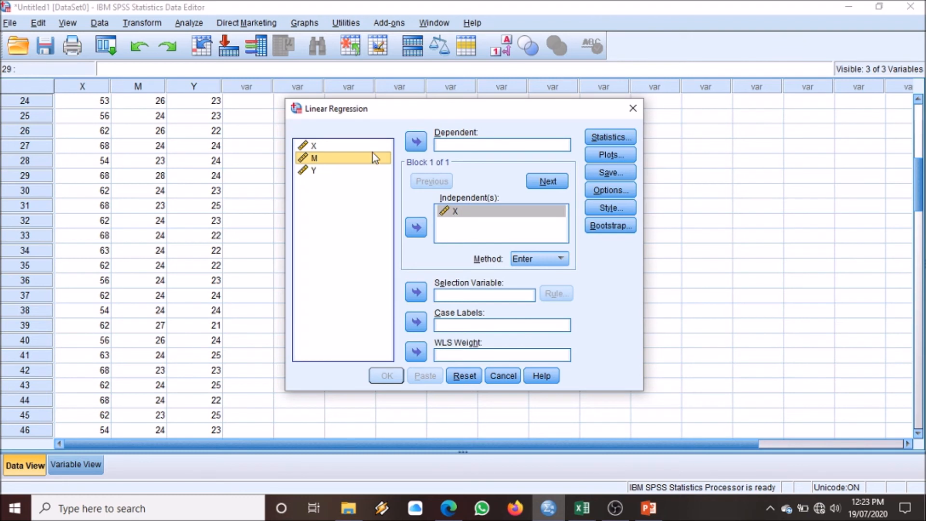
pyautogui.click(417, 143)
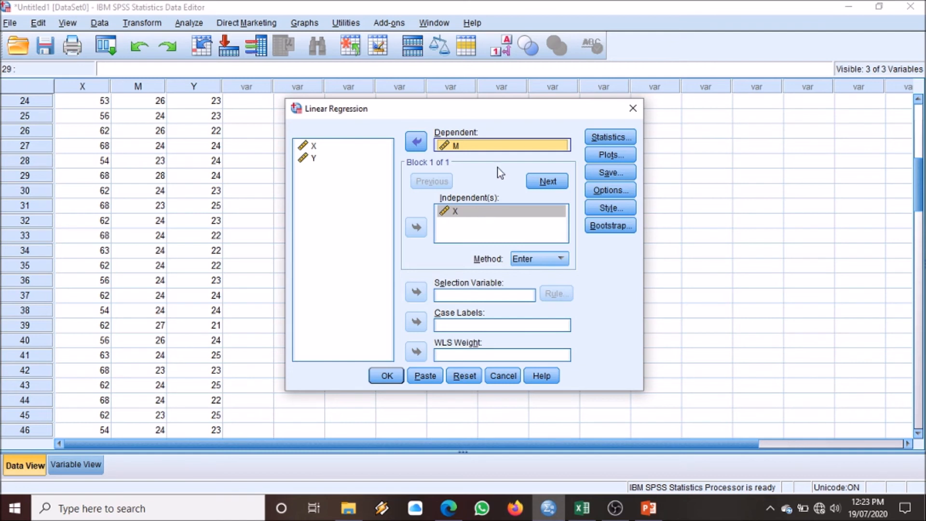
pyautogui.click(387, 380)
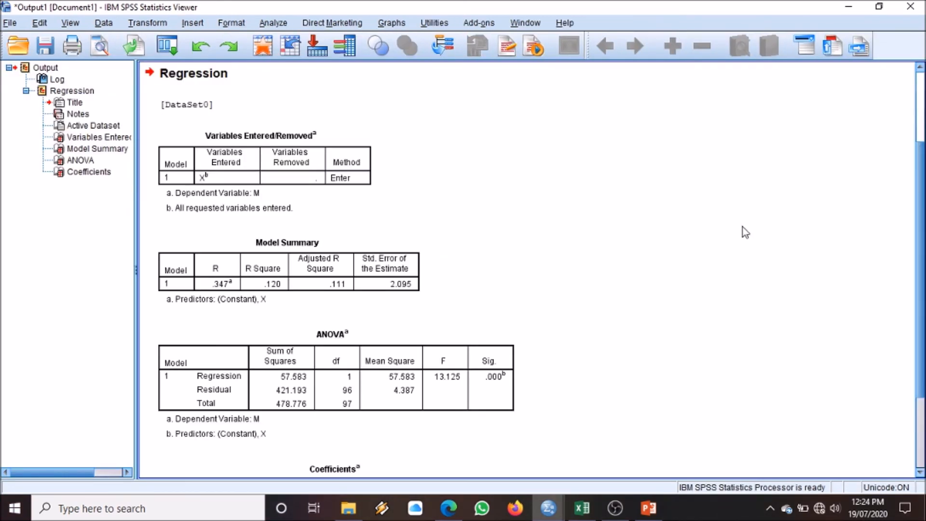
pyautogui.scroll(3, 922, 195)
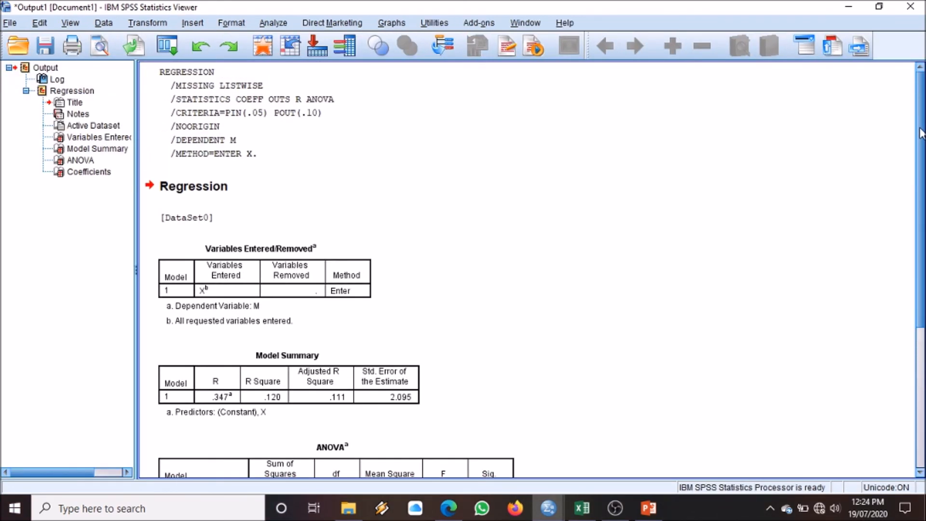
# Review the remaining Model 1 output down to the Coefficients table, and reopen Linear Regression with its previous variables cleared
pyautogui.scroll(-2, 922, 194)
pyautogui.scroll(-5, 921, 195)
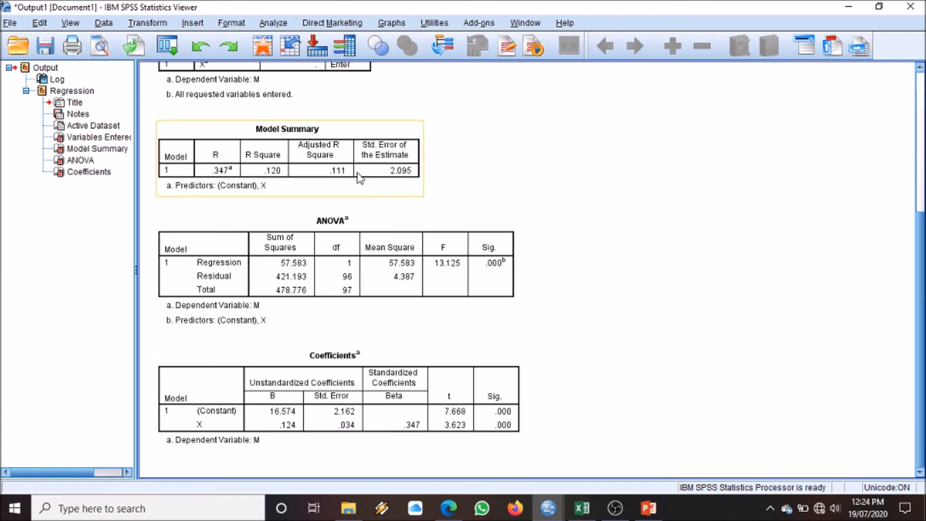
pyautogui.click(273, 23)
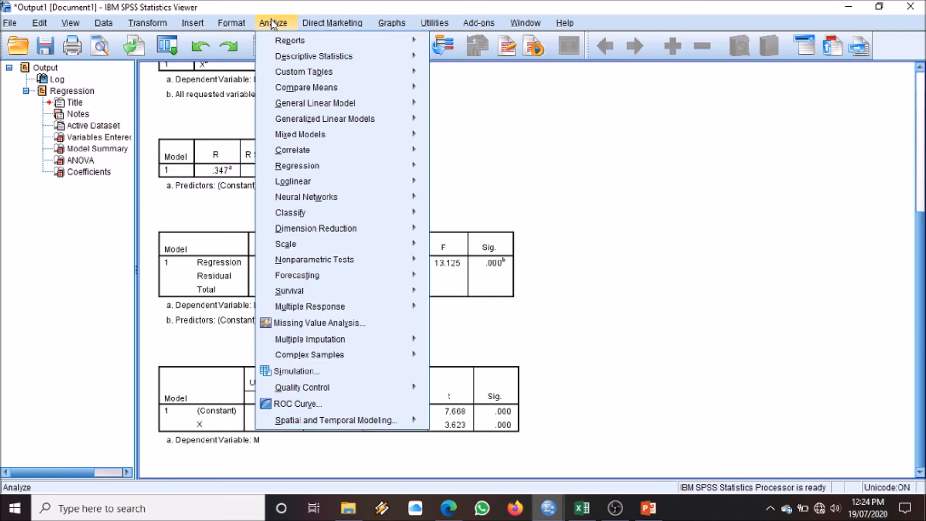
pyautogui.moveTo(369, 167)
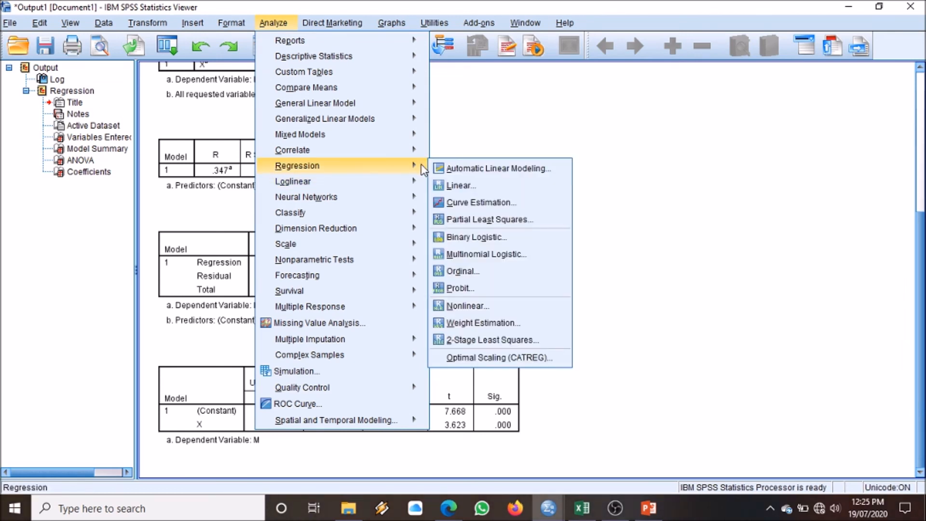
pyautogui.click(456, 187)
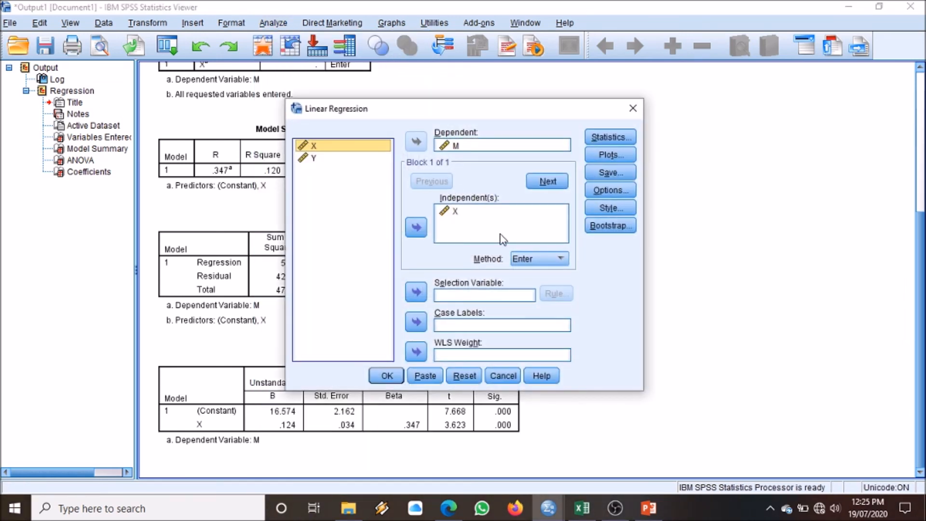
pyautogui.click(469, 380)
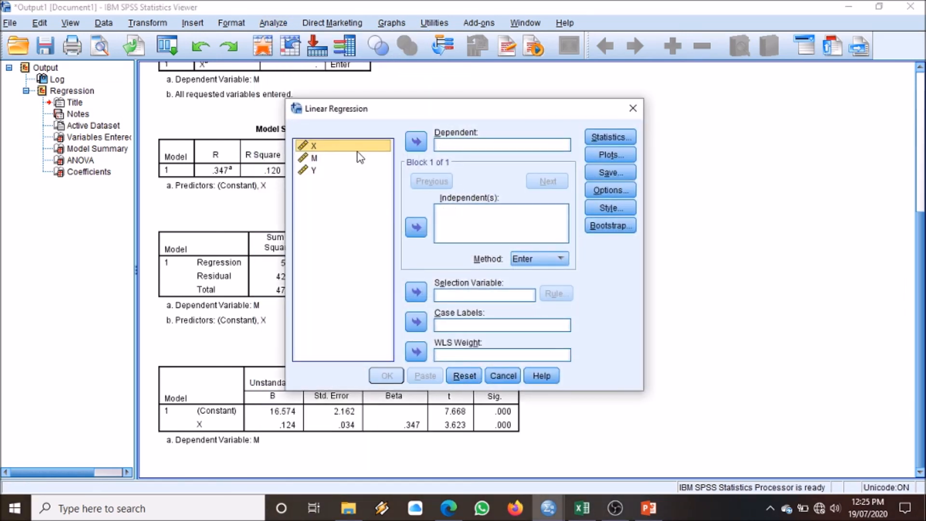
# Run the Model 2 regression with X and M as the independents and Y as the dependent variable
pyautogui.click(417, 227)
pyautogui.click(330, 158)
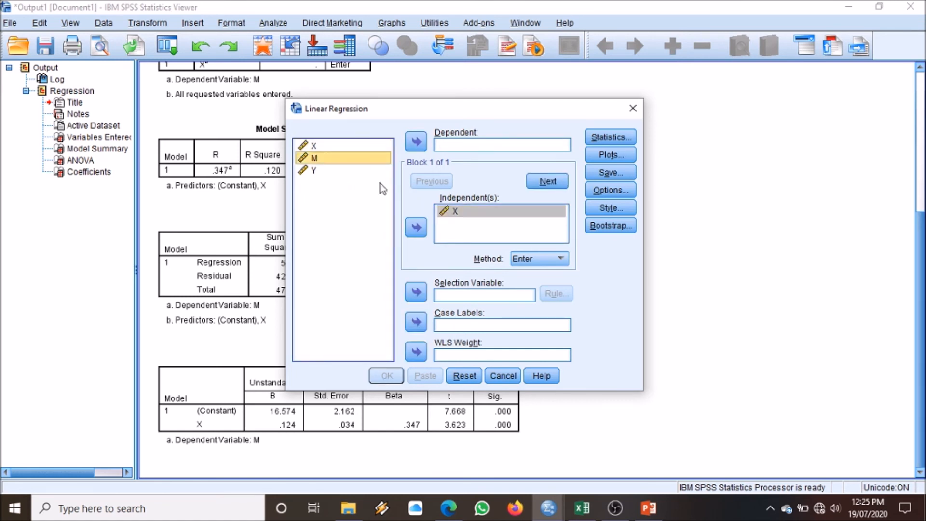
pyautogui.click(417, 228)
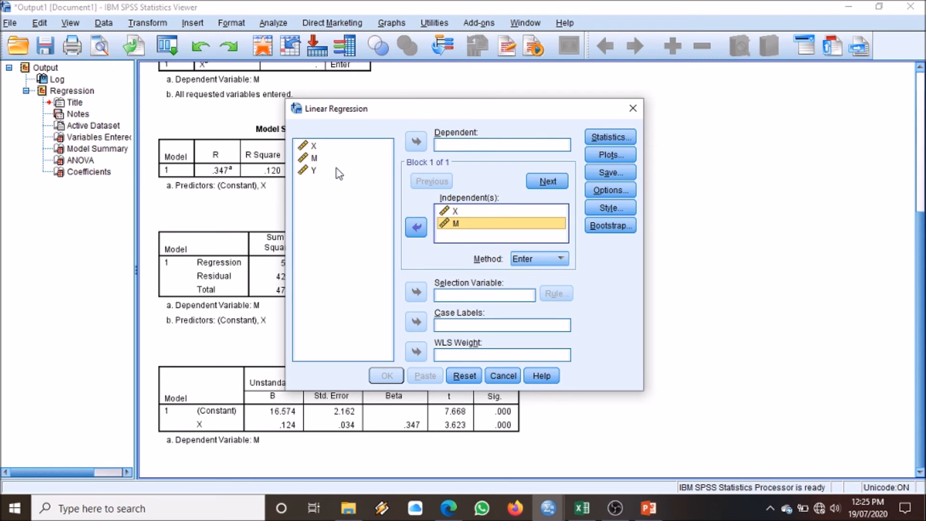
pyautogui.click(340, 171)
pyautogui.click(416, 228)
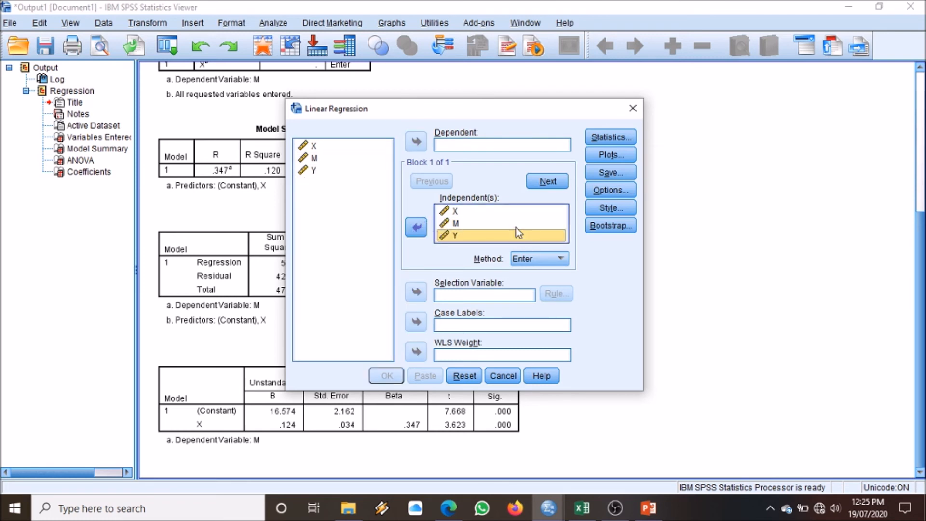
pyautogui.click(417, 227)
pyautogui.click(414, 143)
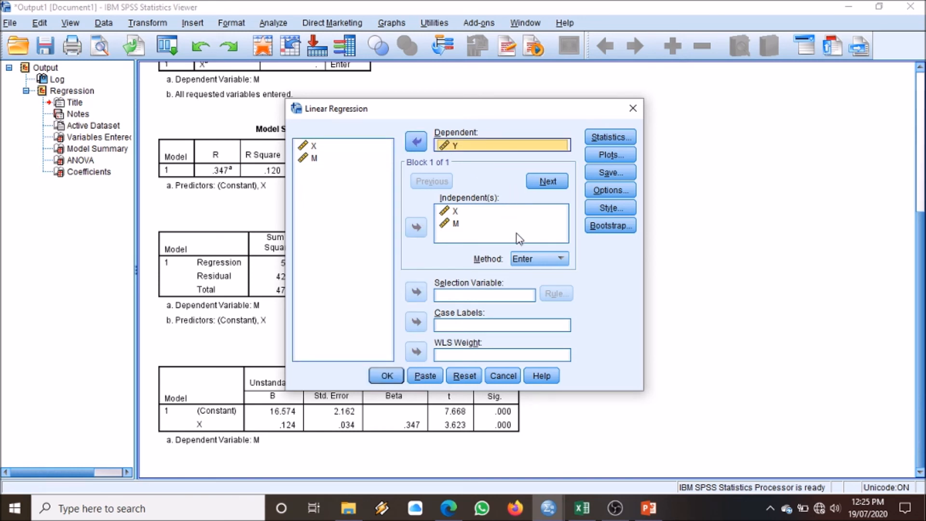
pyautogui.click(385, 377)
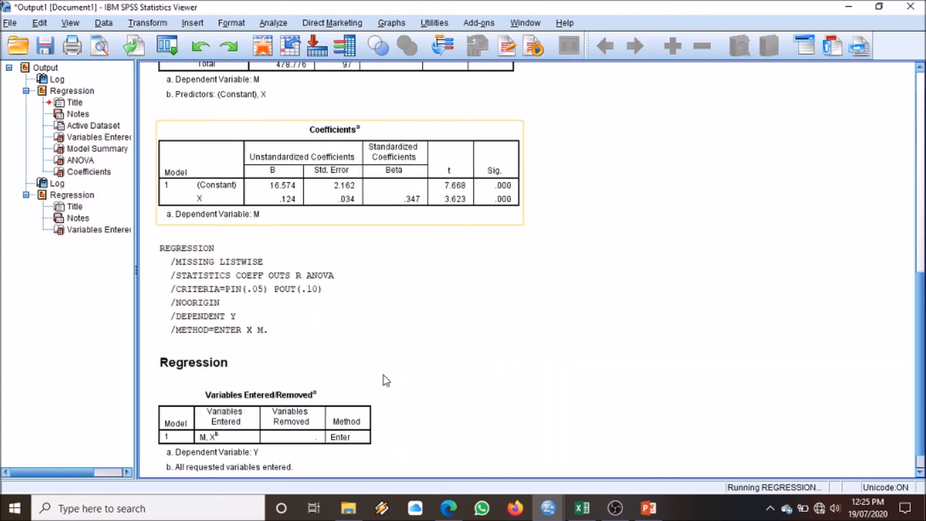
# Examine the Model 2 summary, ANOVA and Coefficients tables, and switch to PowerPoint to view the path diagram on slide 29
pyautogui.moveTo(921, 347); pyautogui.dragTo(918, 391)
pyautogui.click(383, 412)
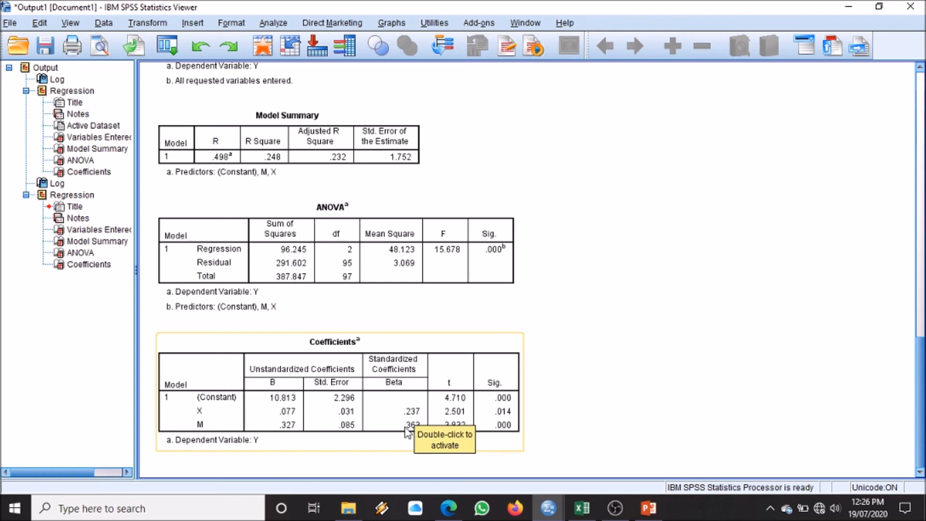
pyautogui.click(417, 456)
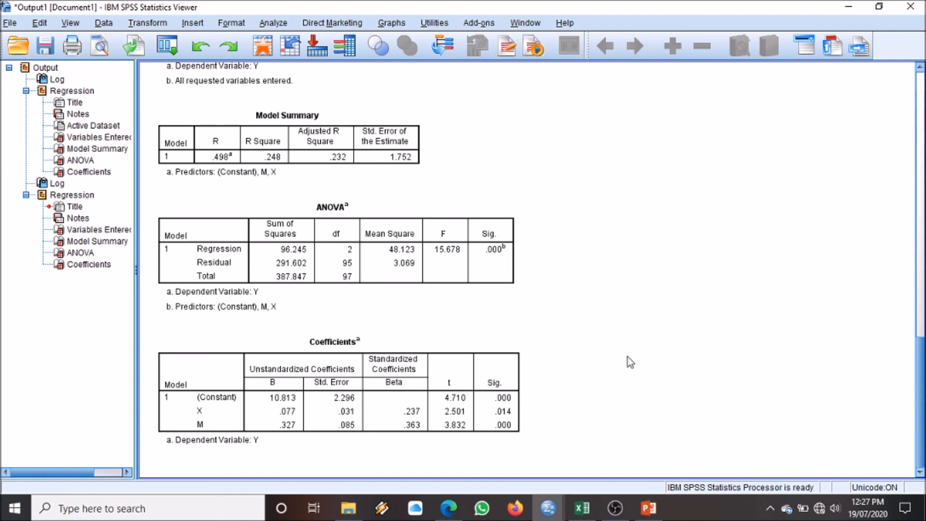
pyautogui.click(648, 507)
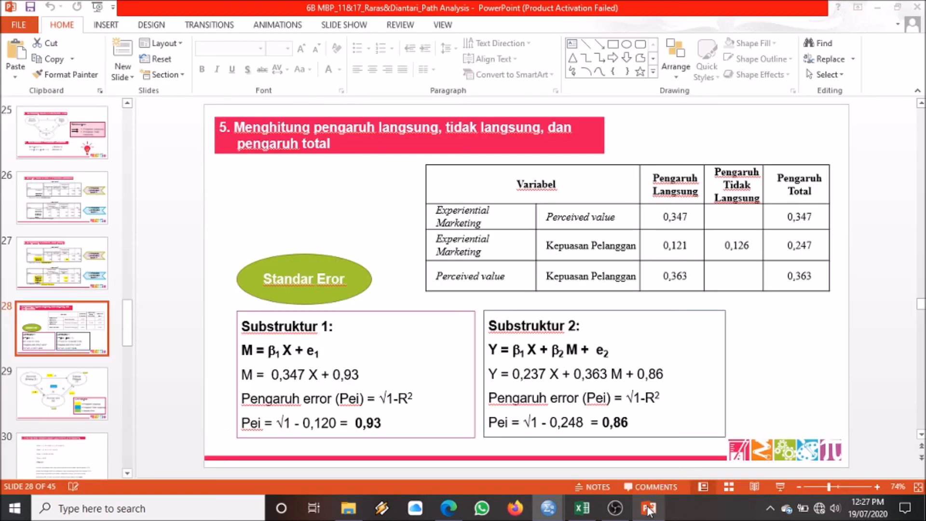
pyautogui.click(92, 384)
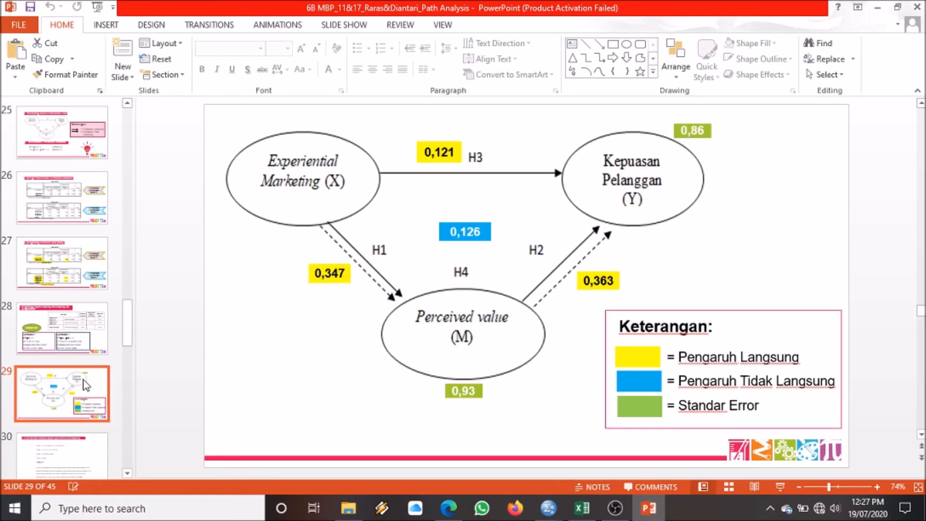